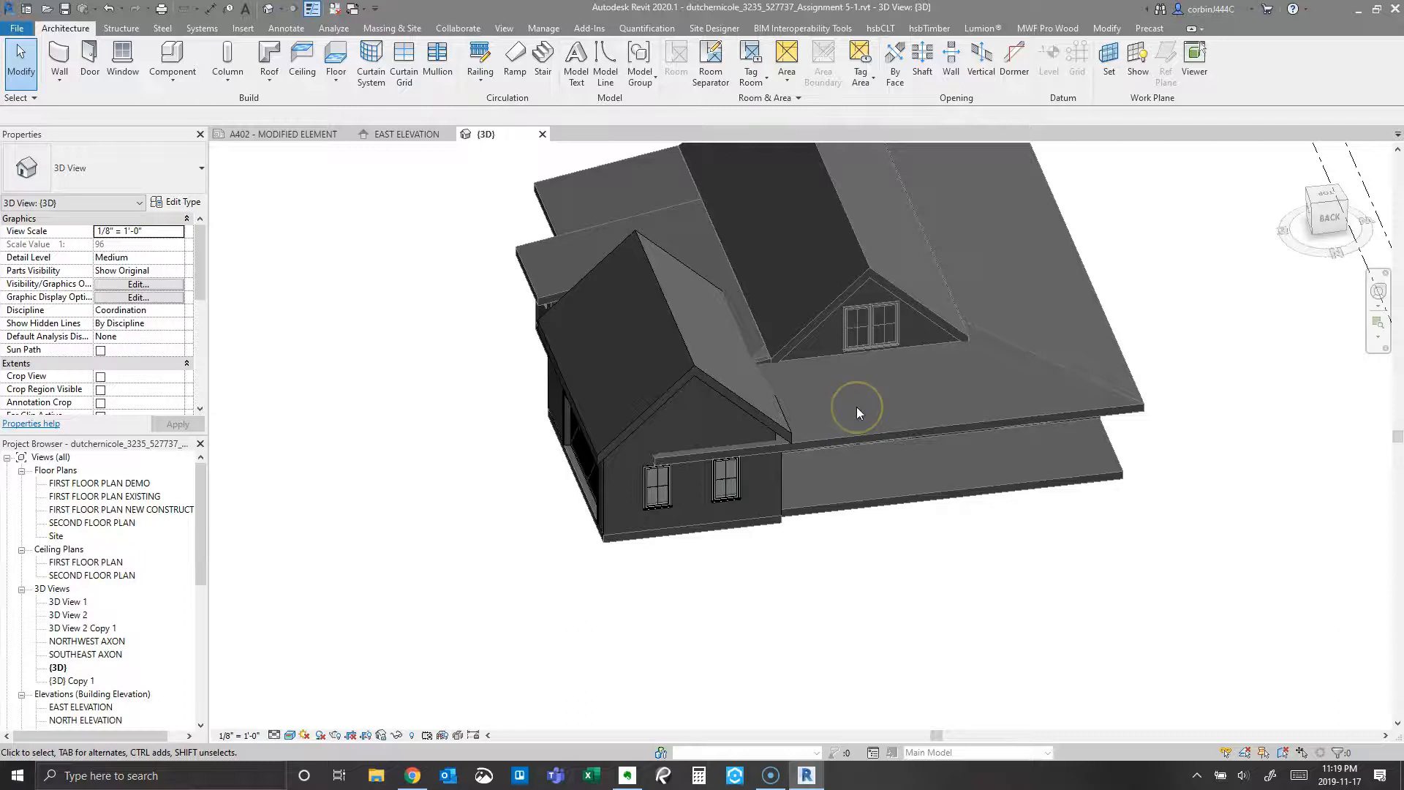
Step: Examine how the gabled addition's roof meets the main house roof in the 3D view
shift+middle_drag(972, 495, 1009, 603)
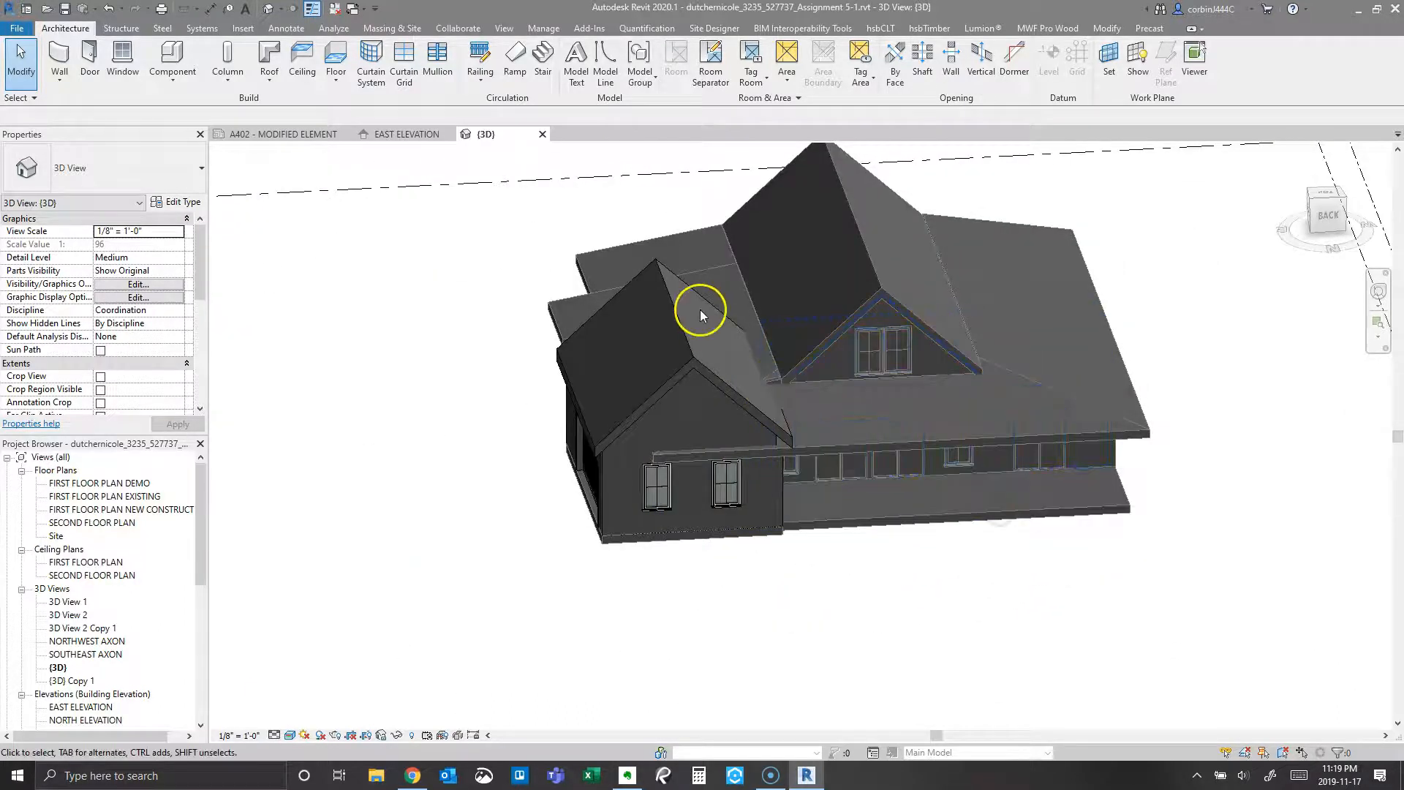
scroll(776, 375, up, 2)
scroll(816, 410, down, 1)
shift+middle_drag(816, 409, 815, 443)
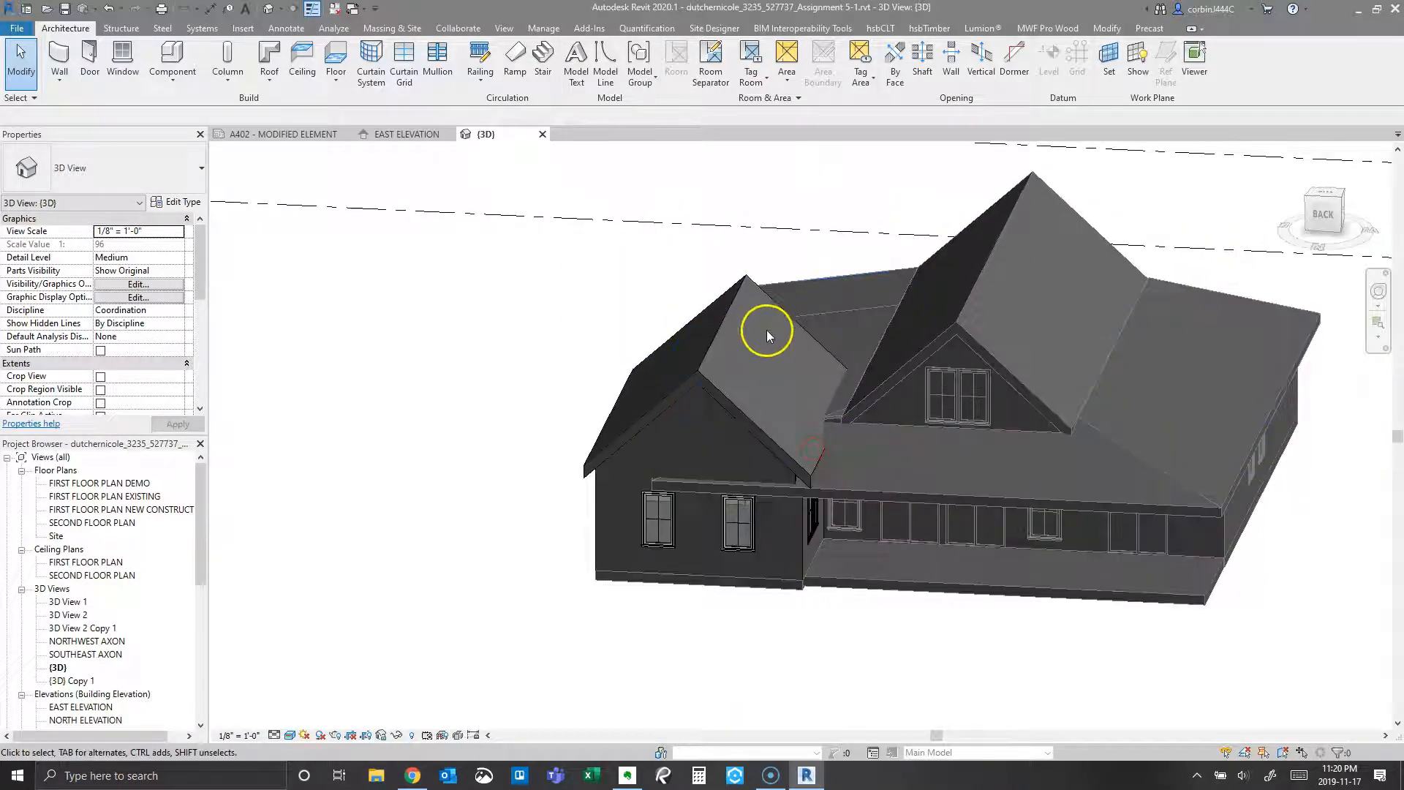
scroll(766, 331, up, 2)
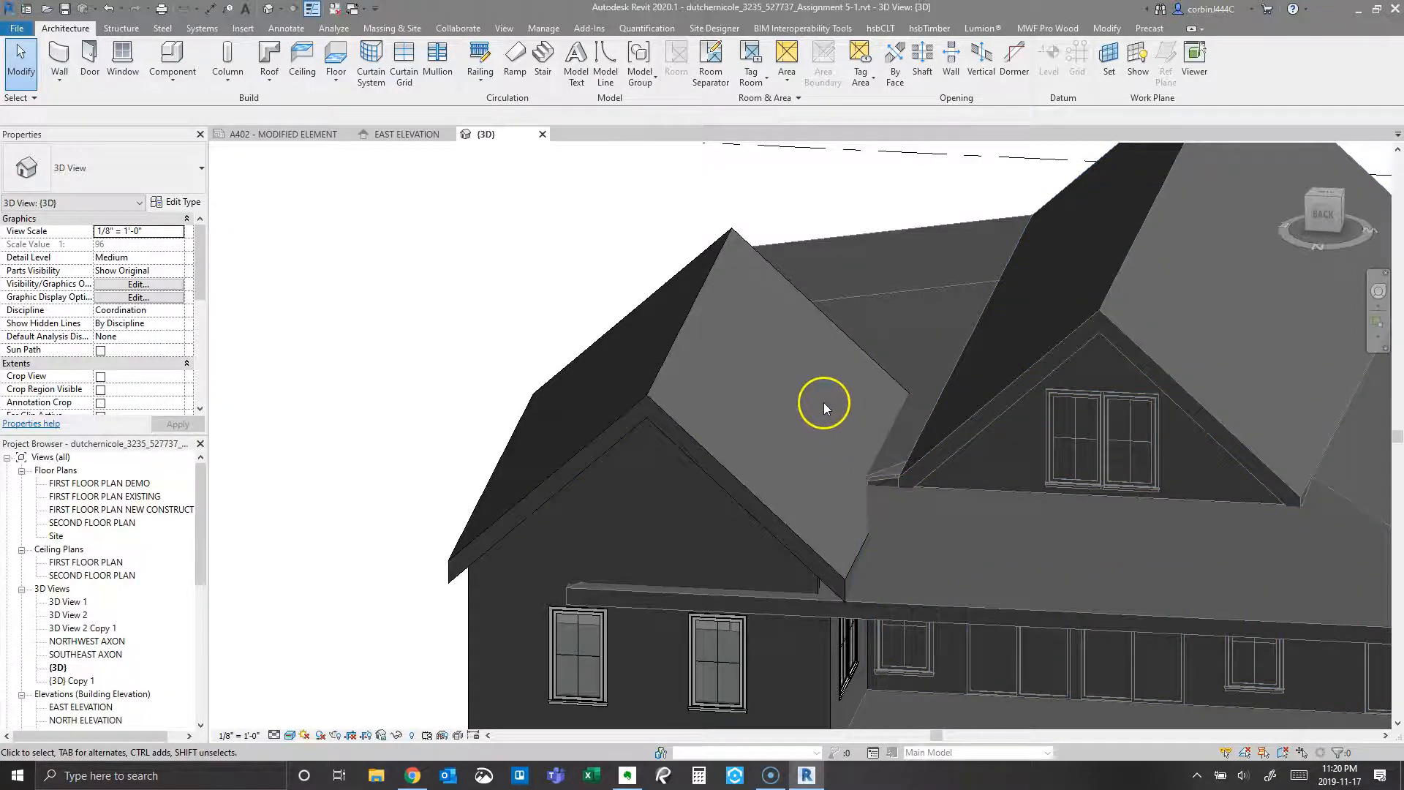
shift+middle_drag(894, 435, 843, 454)
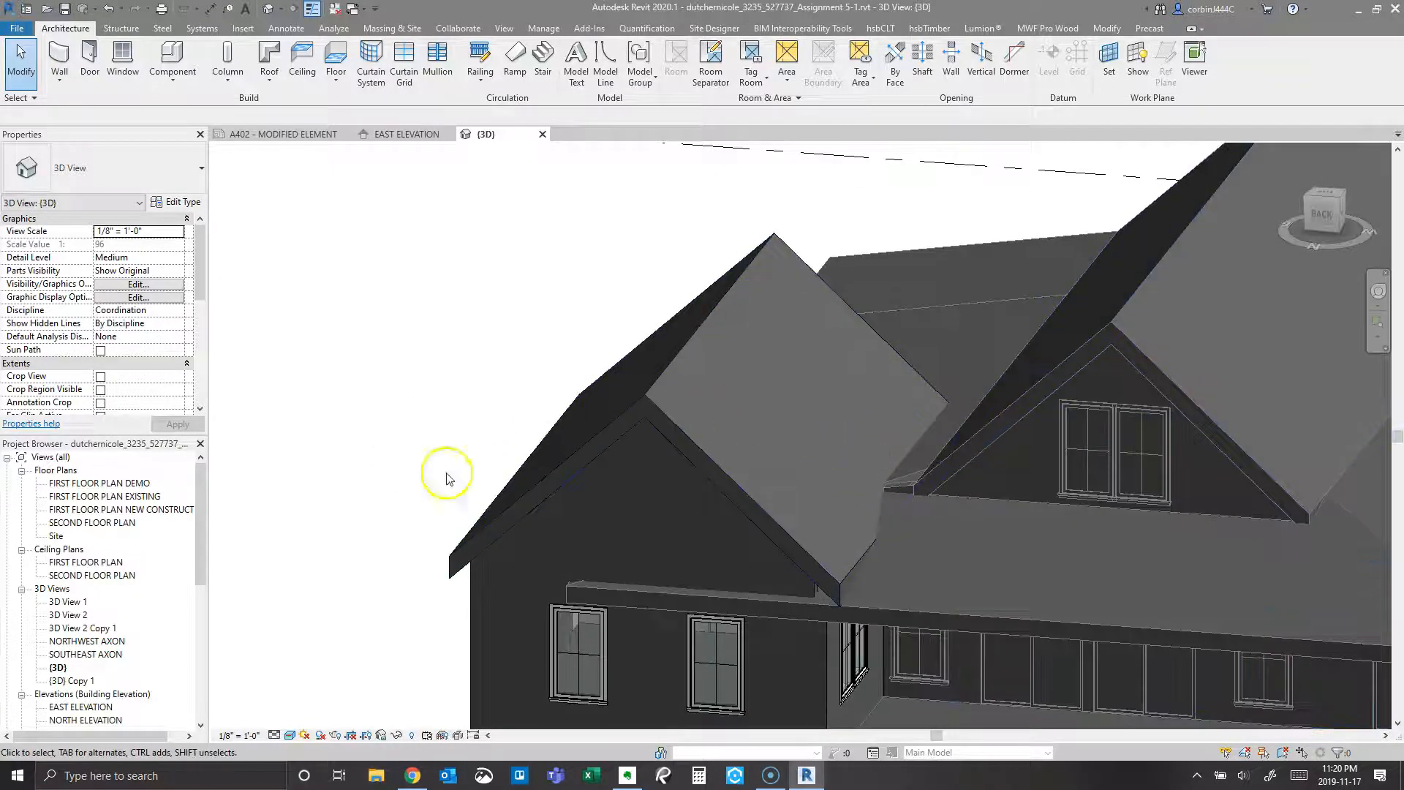
scroll(226, 613, down, 5)
shift+middle_drag(392, 642, 925, 401)
scroll(499, 421, up, 4)
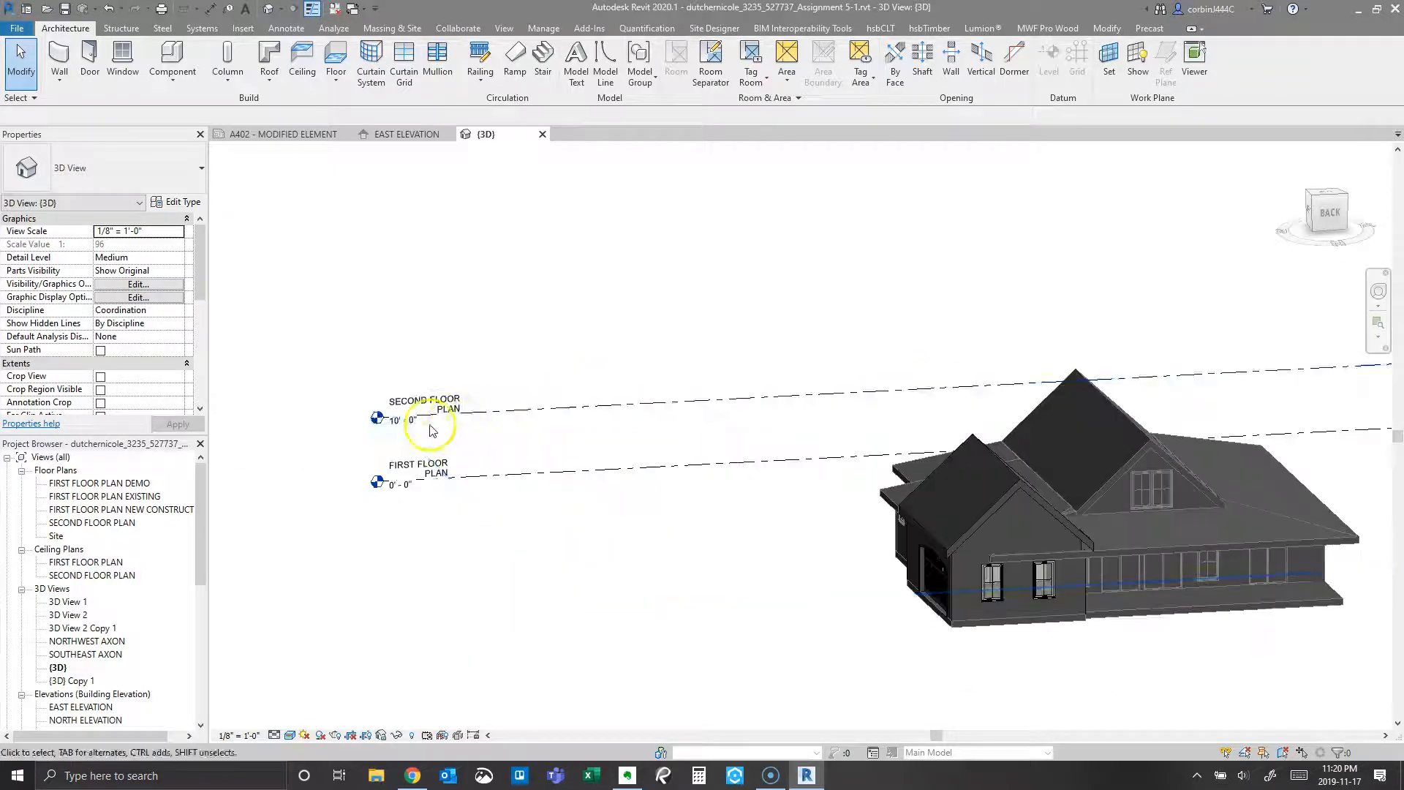
Step: Reveal hidden elements in the EAST ELEVATION view and copy the SECOND FLOOR PLAN level up to the highest roof ridge
click(426, 136)
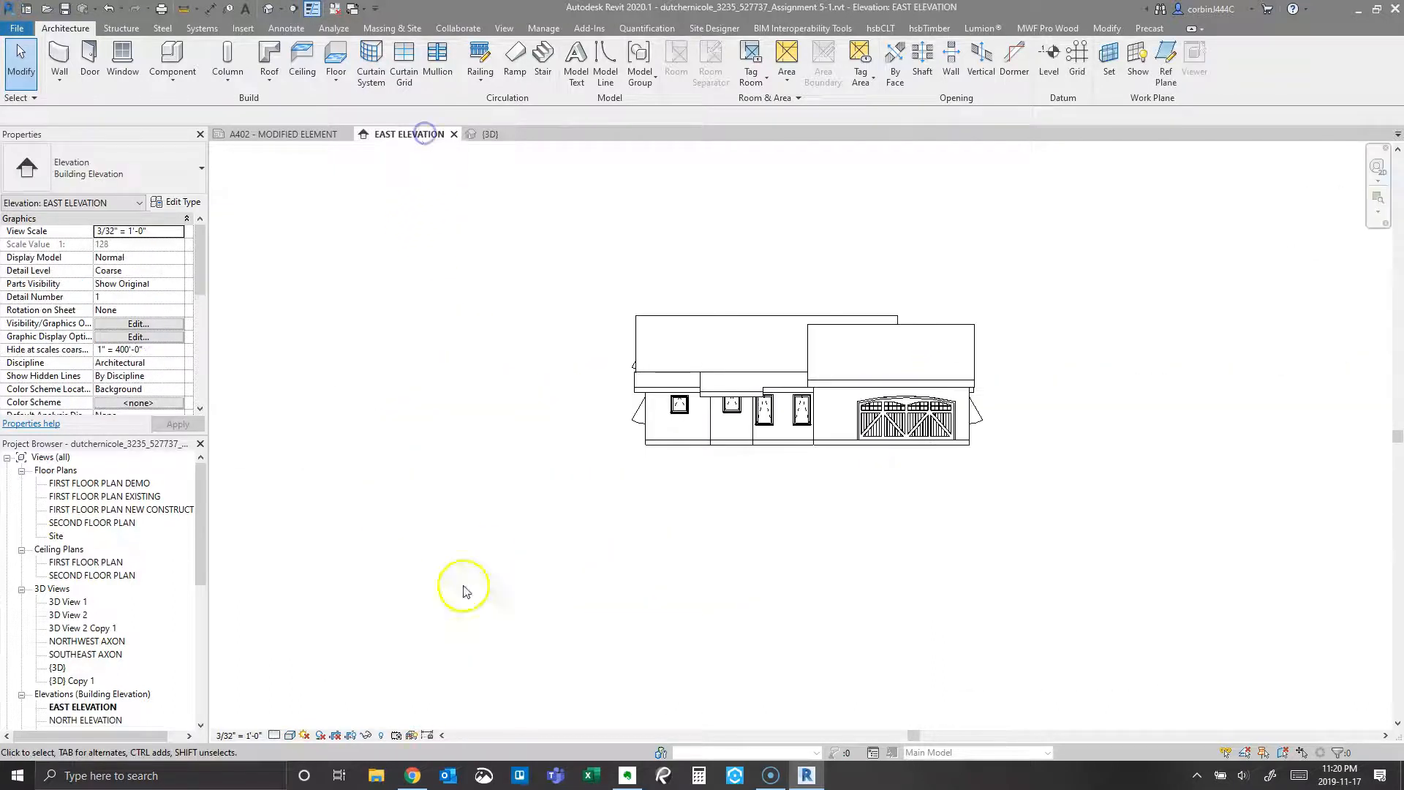
click(387, 734)
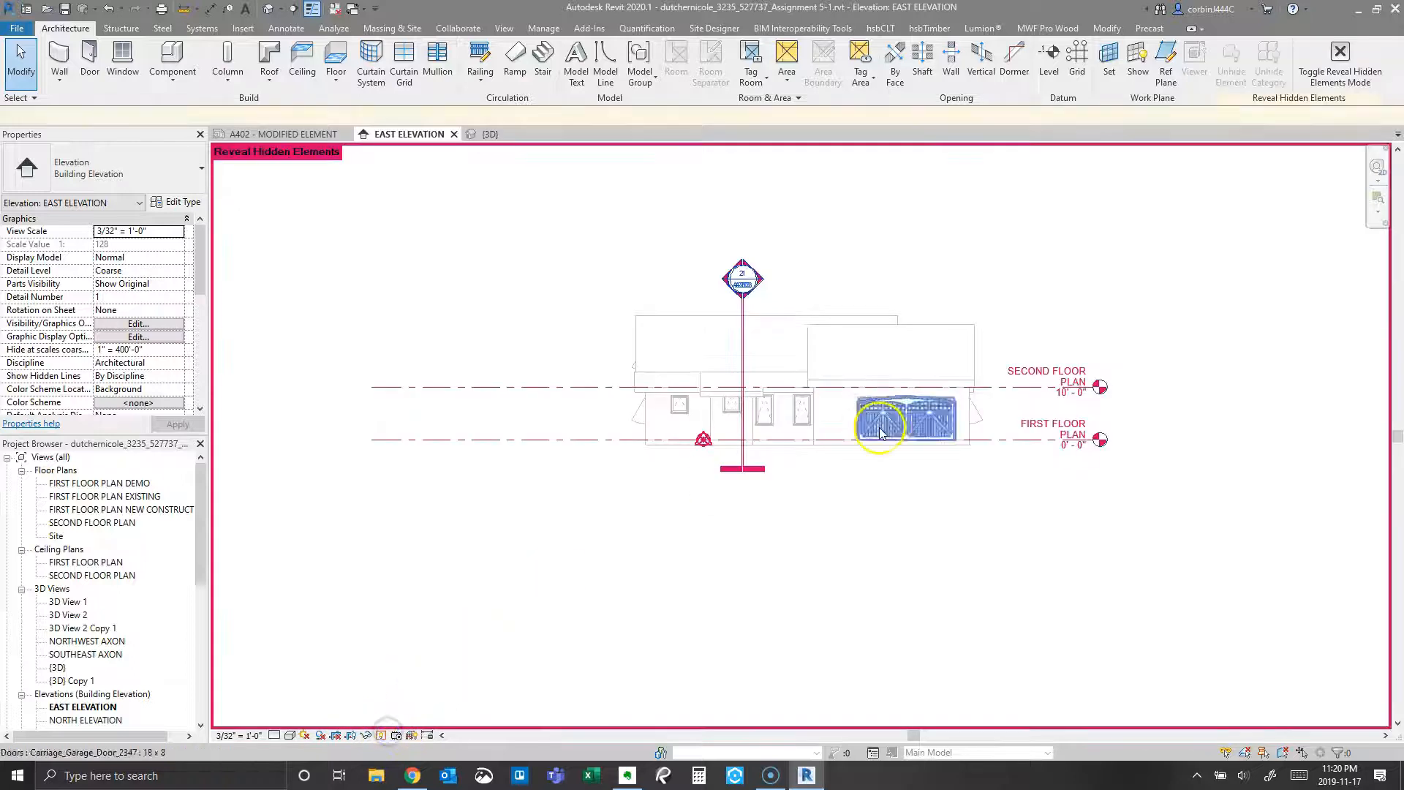
click(944, 383)
scroll(944, 383, up, 3)
scroll(944, 382, down, 3)
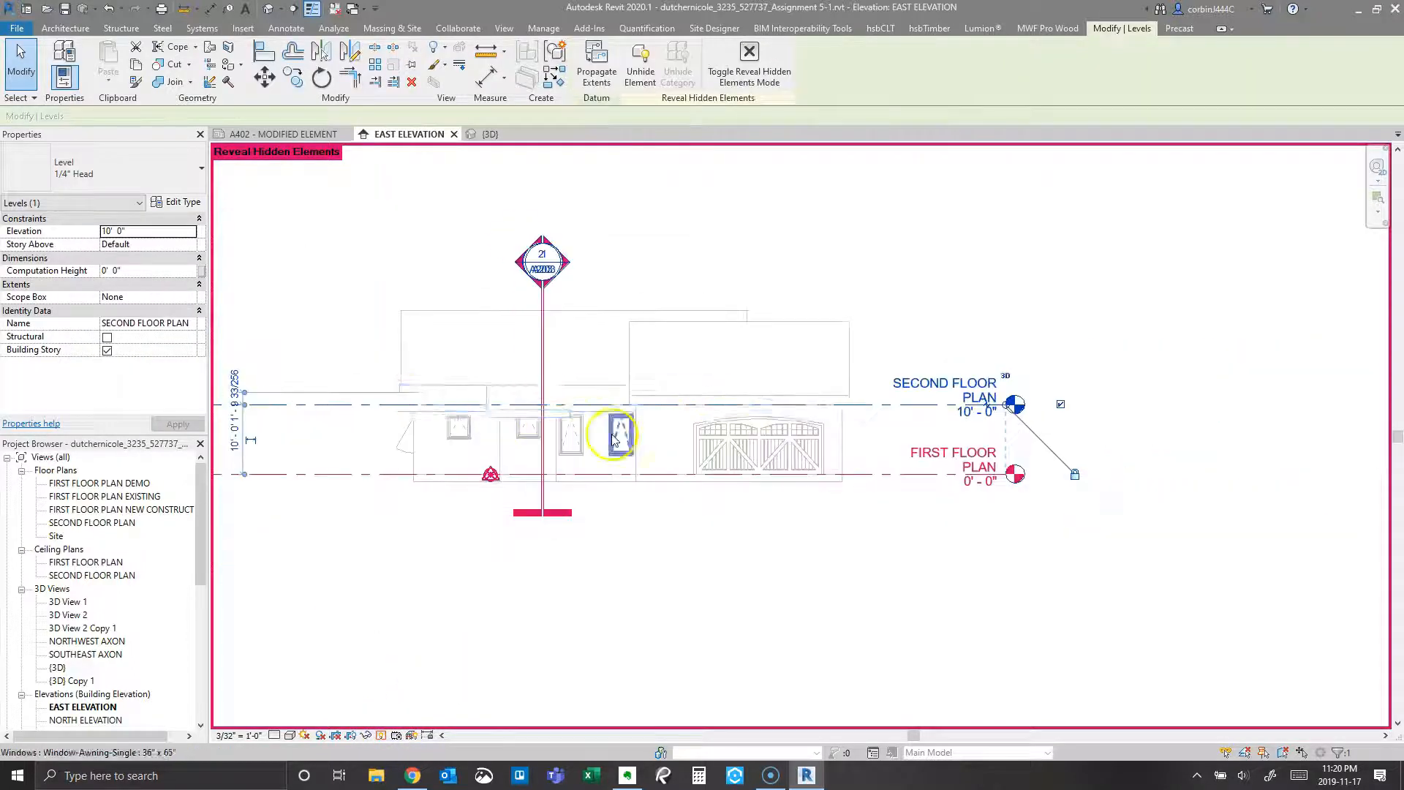
click(291, 76)
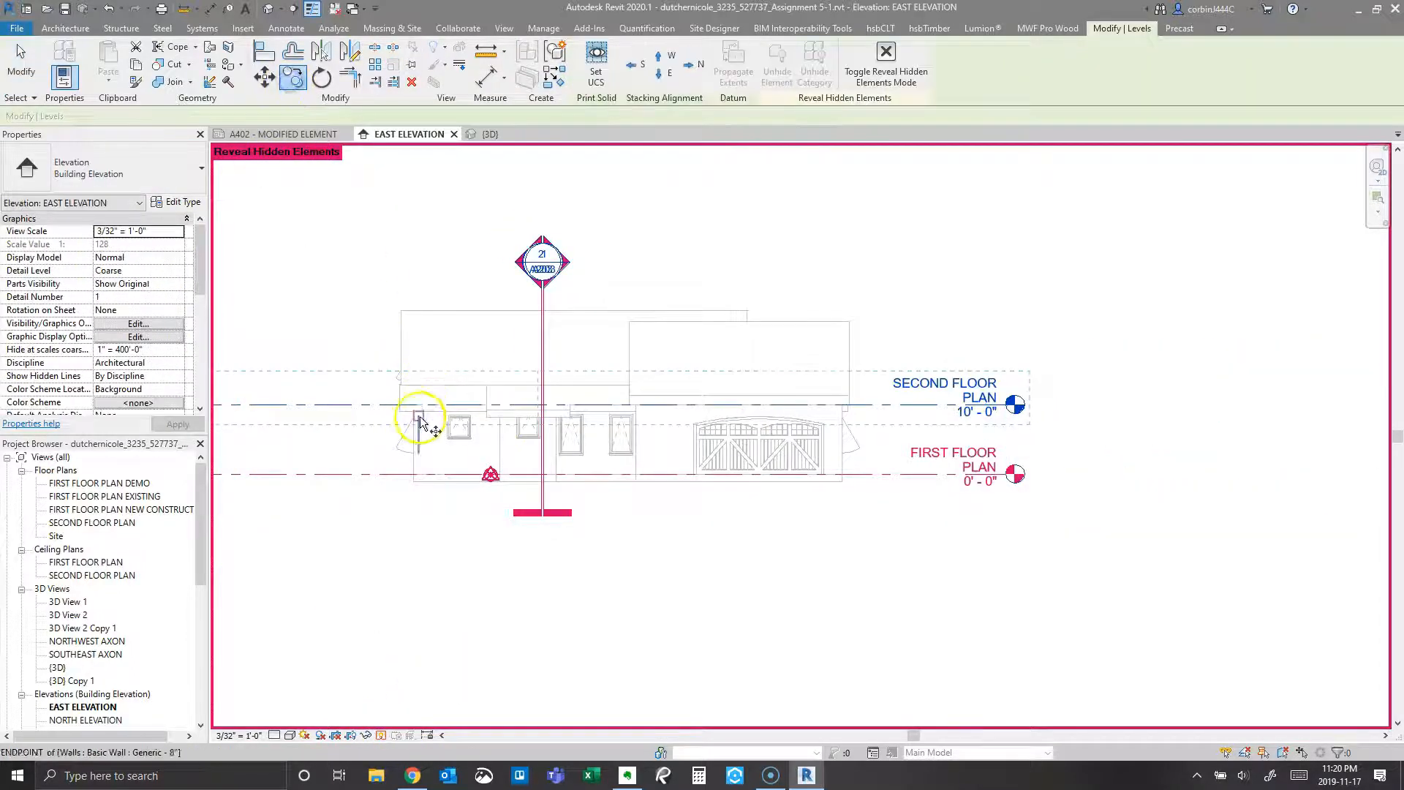
click(438, 398)
click(443, 310)
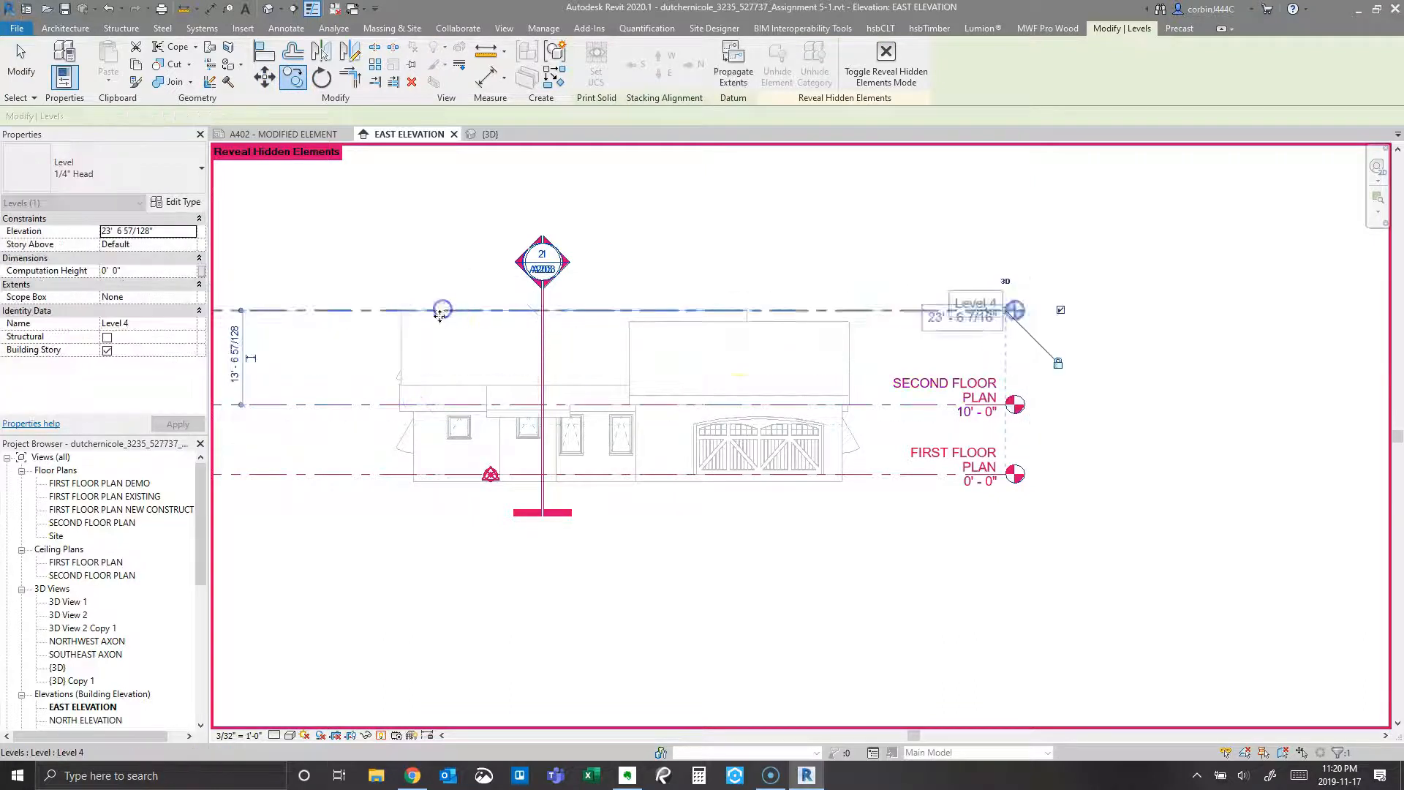
Step: Rename the copied level T.O.R. and turn off the display of hidden elements
click(967, 301)
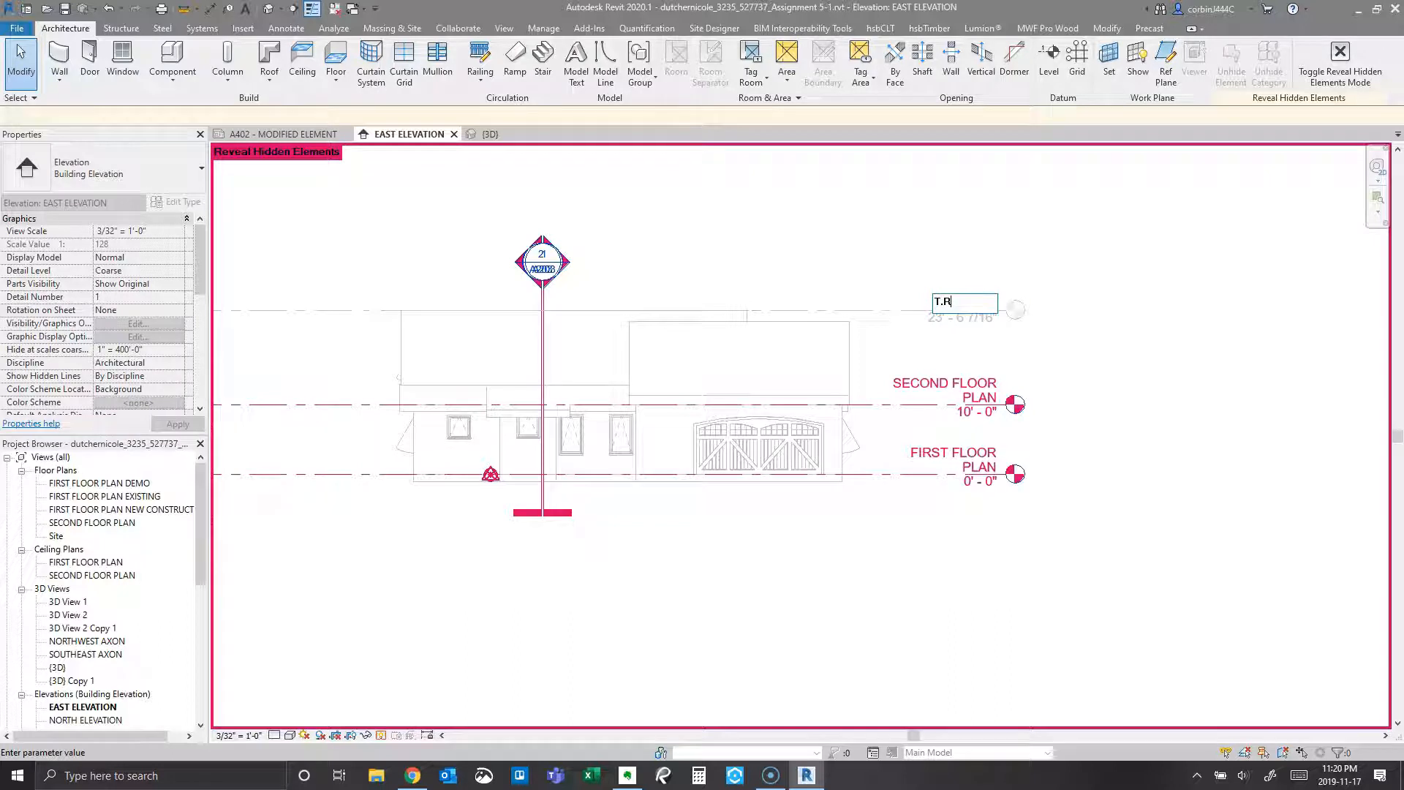
key(Return)
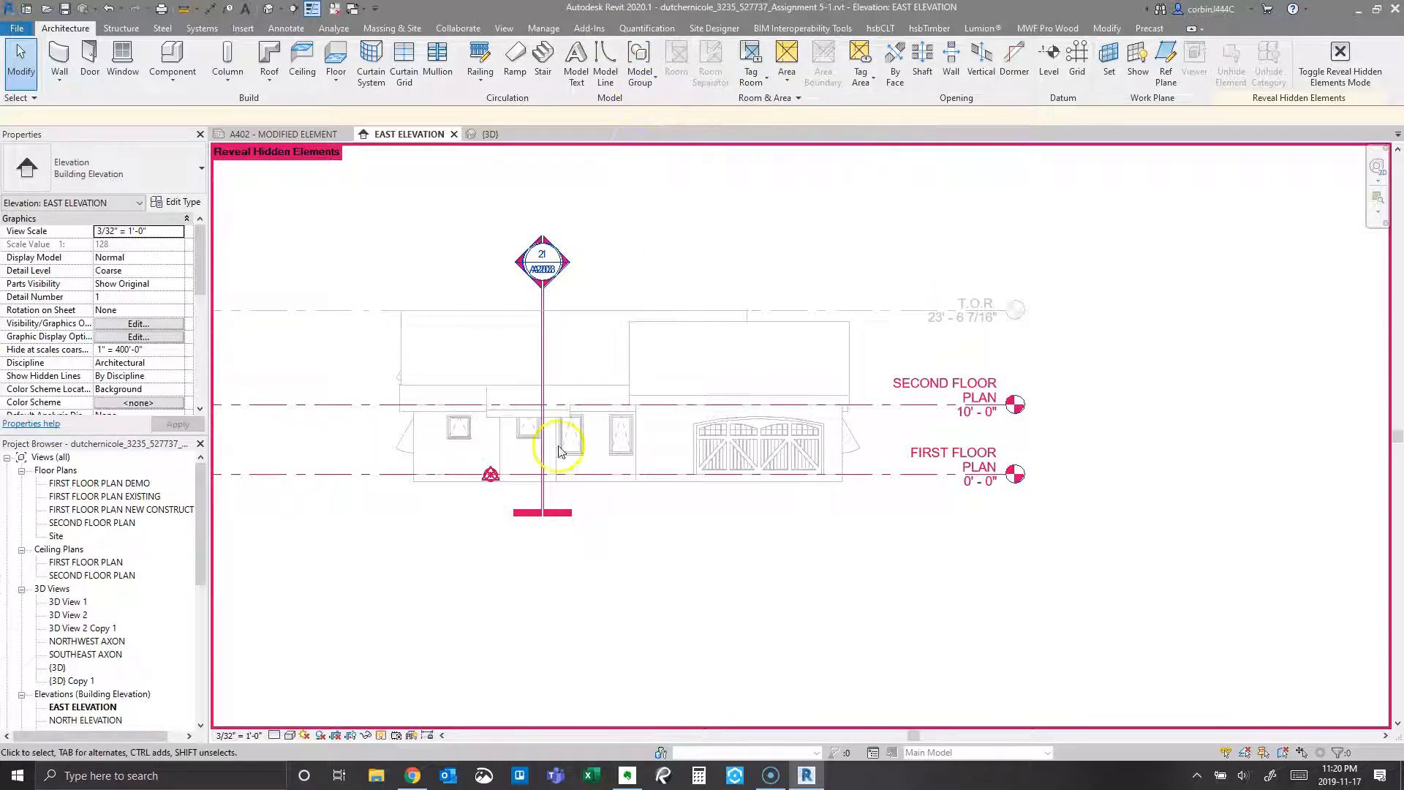
click(381, 736)
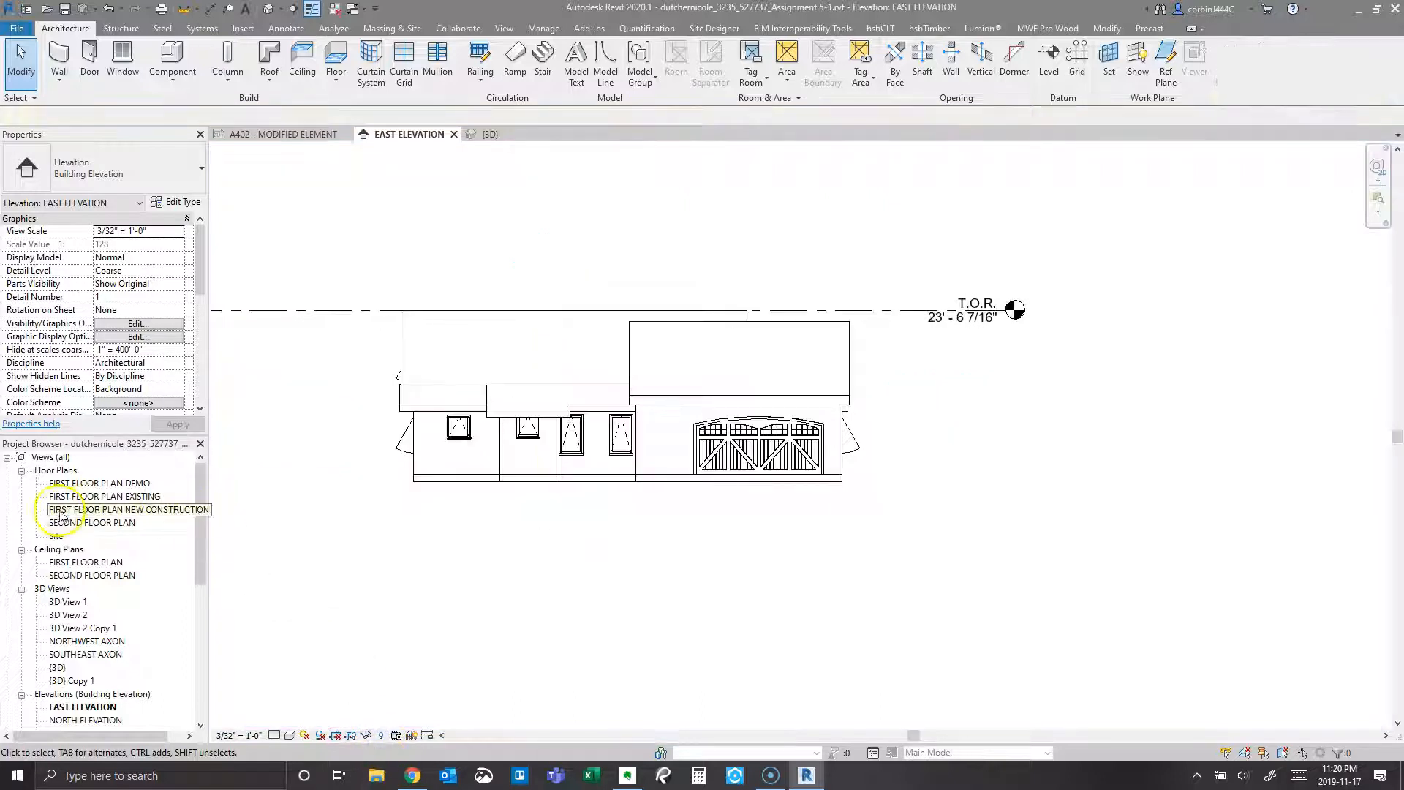
Step: Create a new floor plan view for the T.O.R. level
click(500, 29)
click(569, 65)
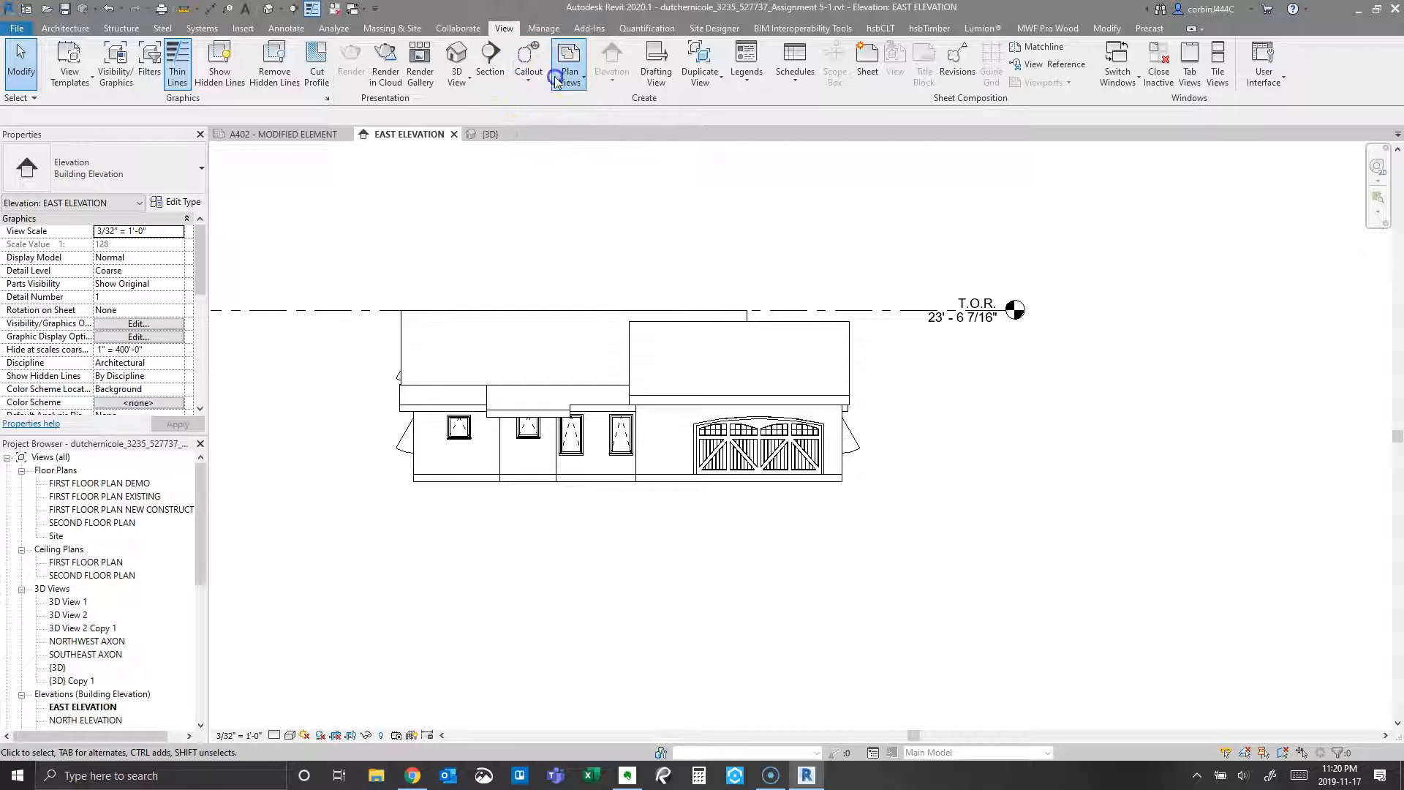
click(514, 108)
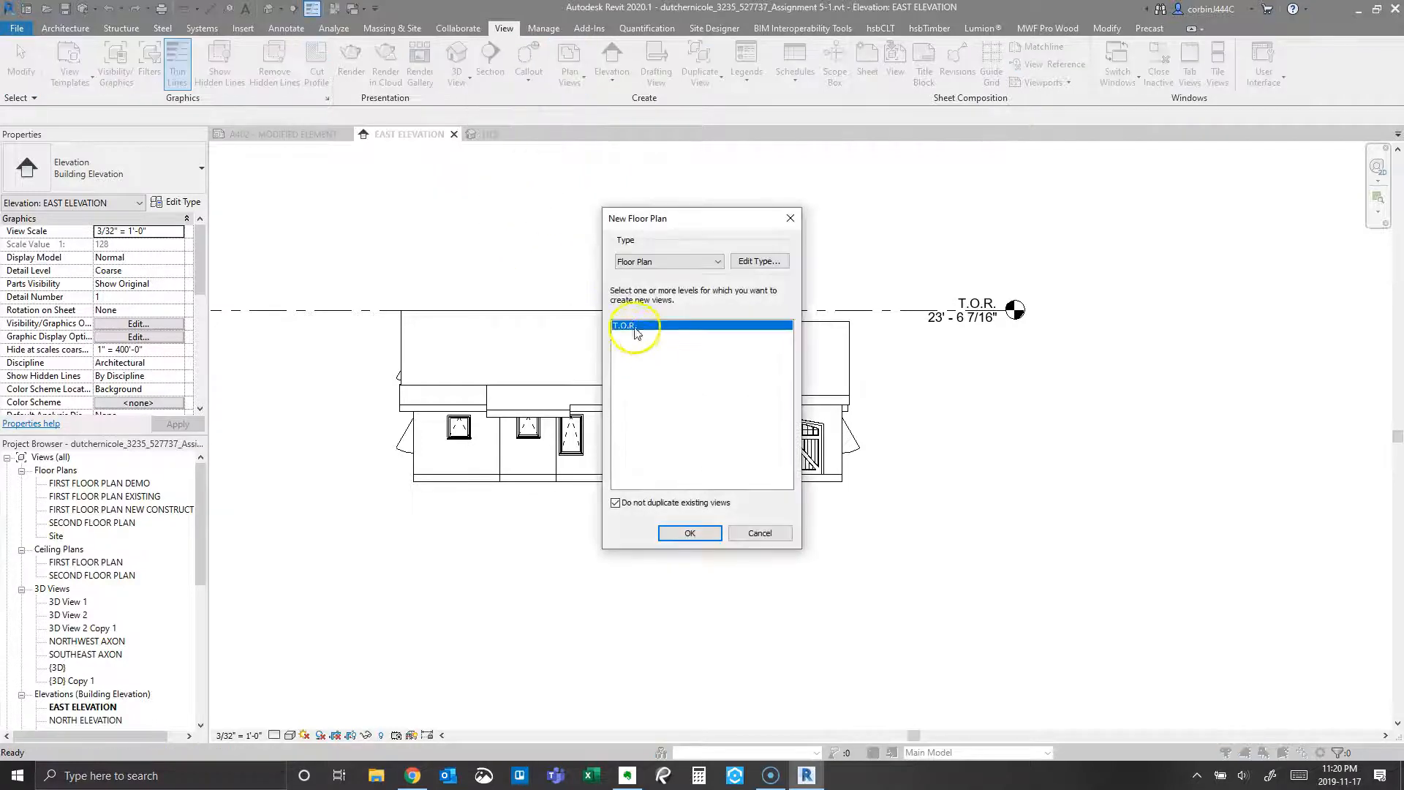
click(687, 535)
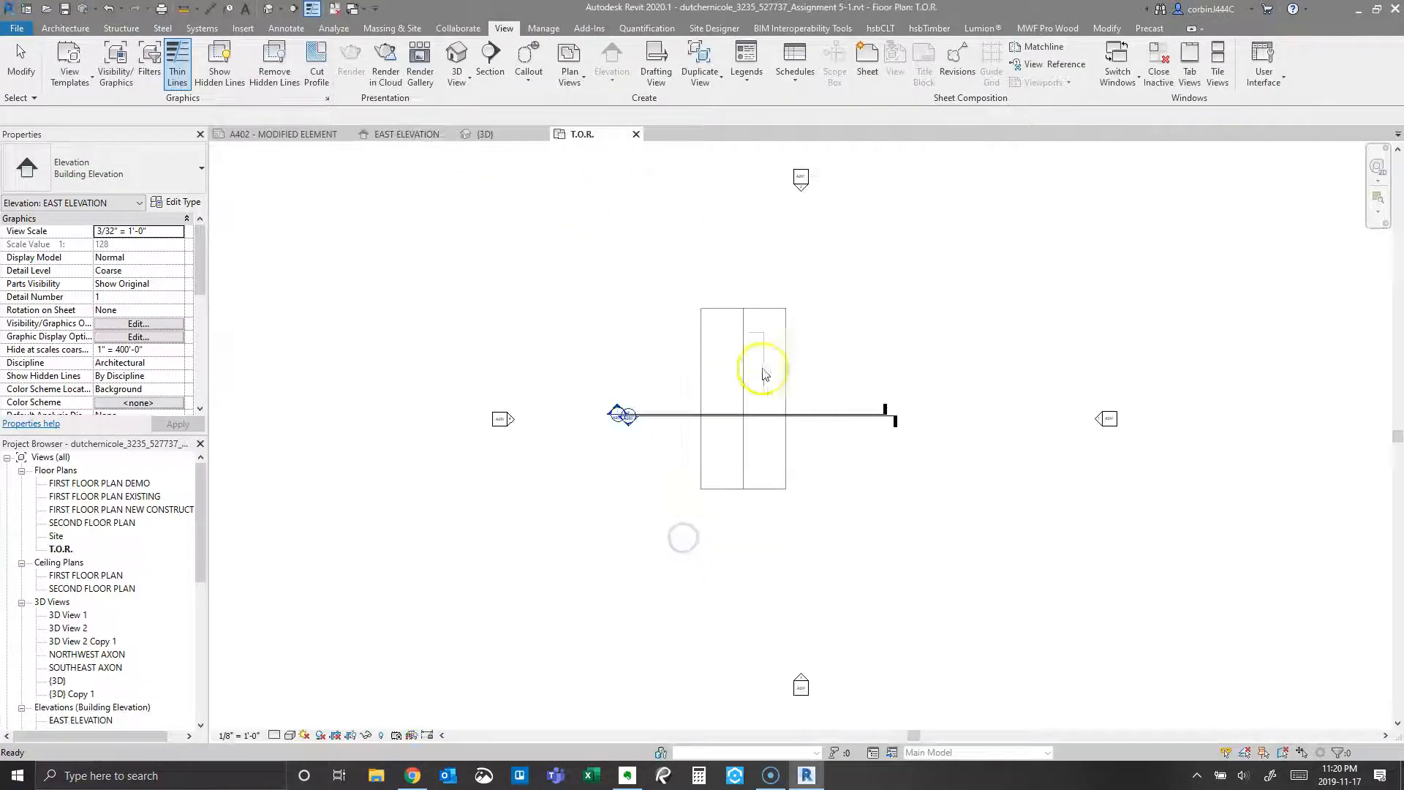
scroll(816, 402, up, 2)
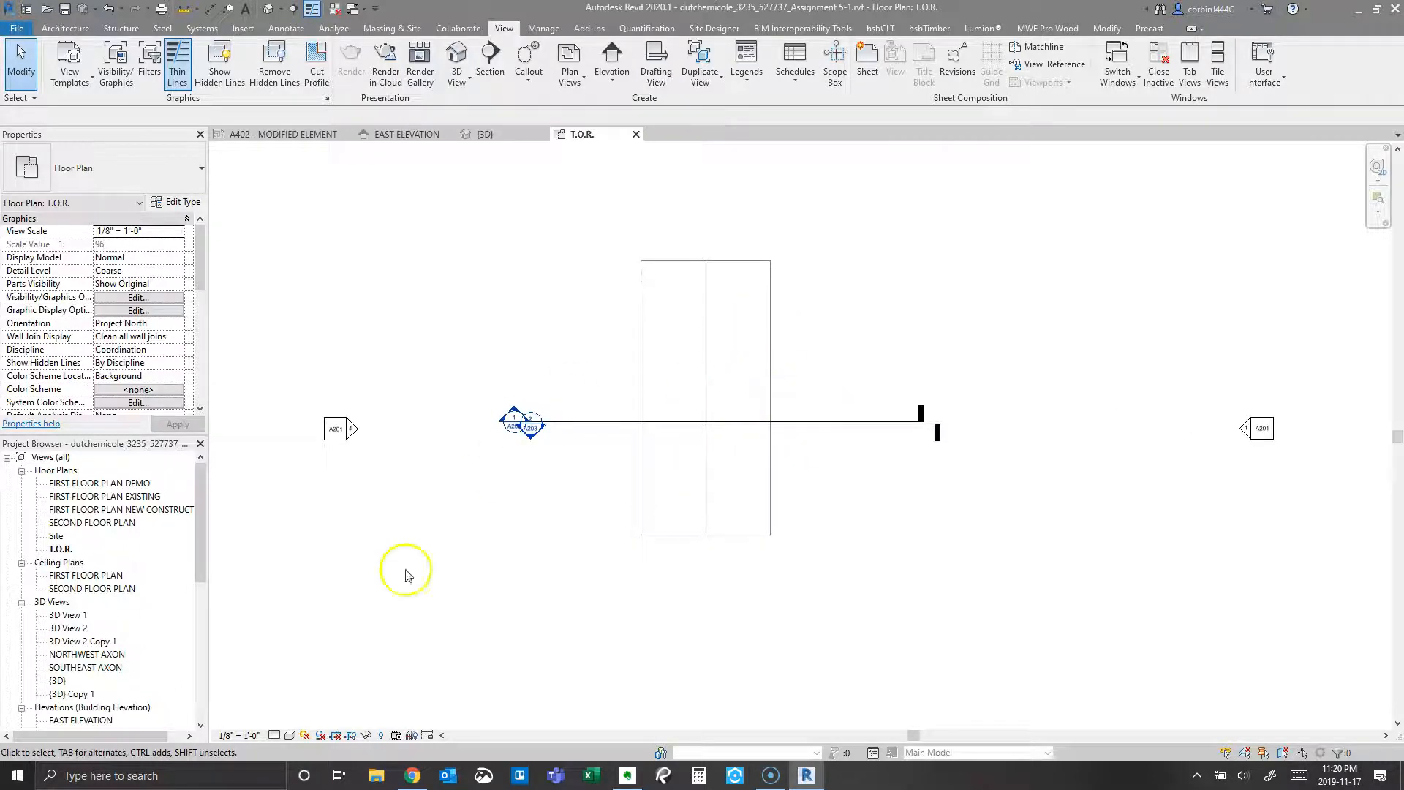
Step: Set the T.O.R. plan's view range bottom to FIRST FLOOR PLAN and lower its view depth level as well
scroll(128, 344, down, 6)
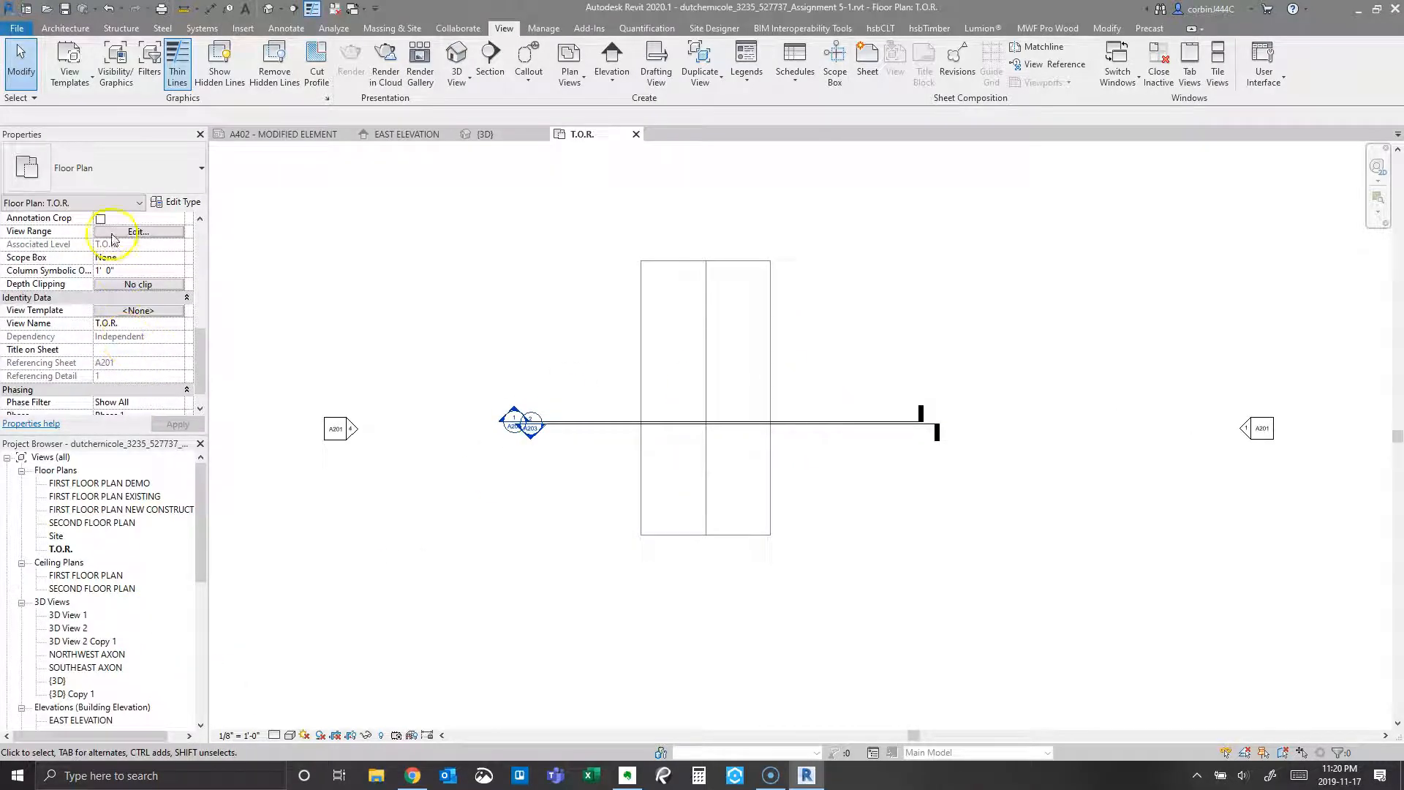
click(119, 232)
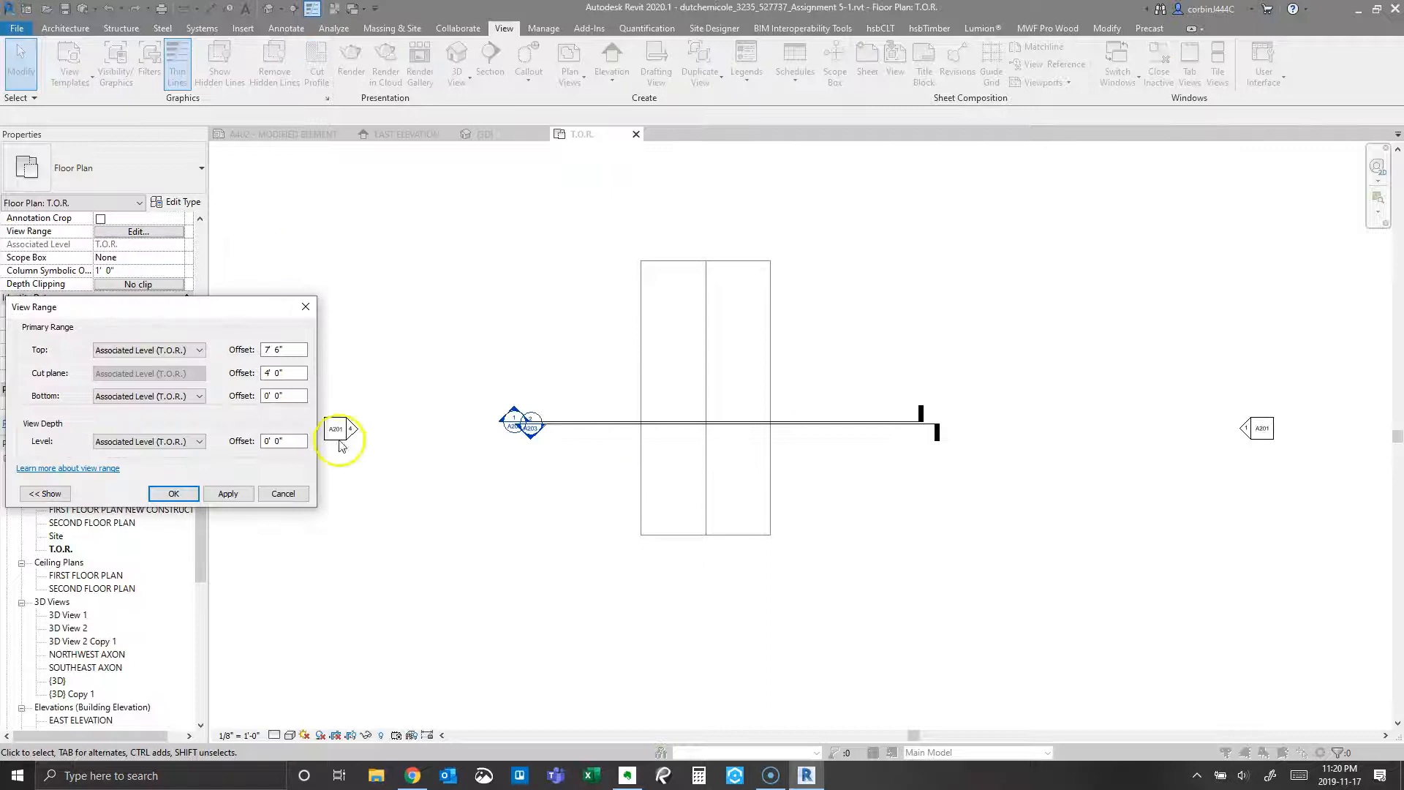
click(157, 404)
click(160, 423)
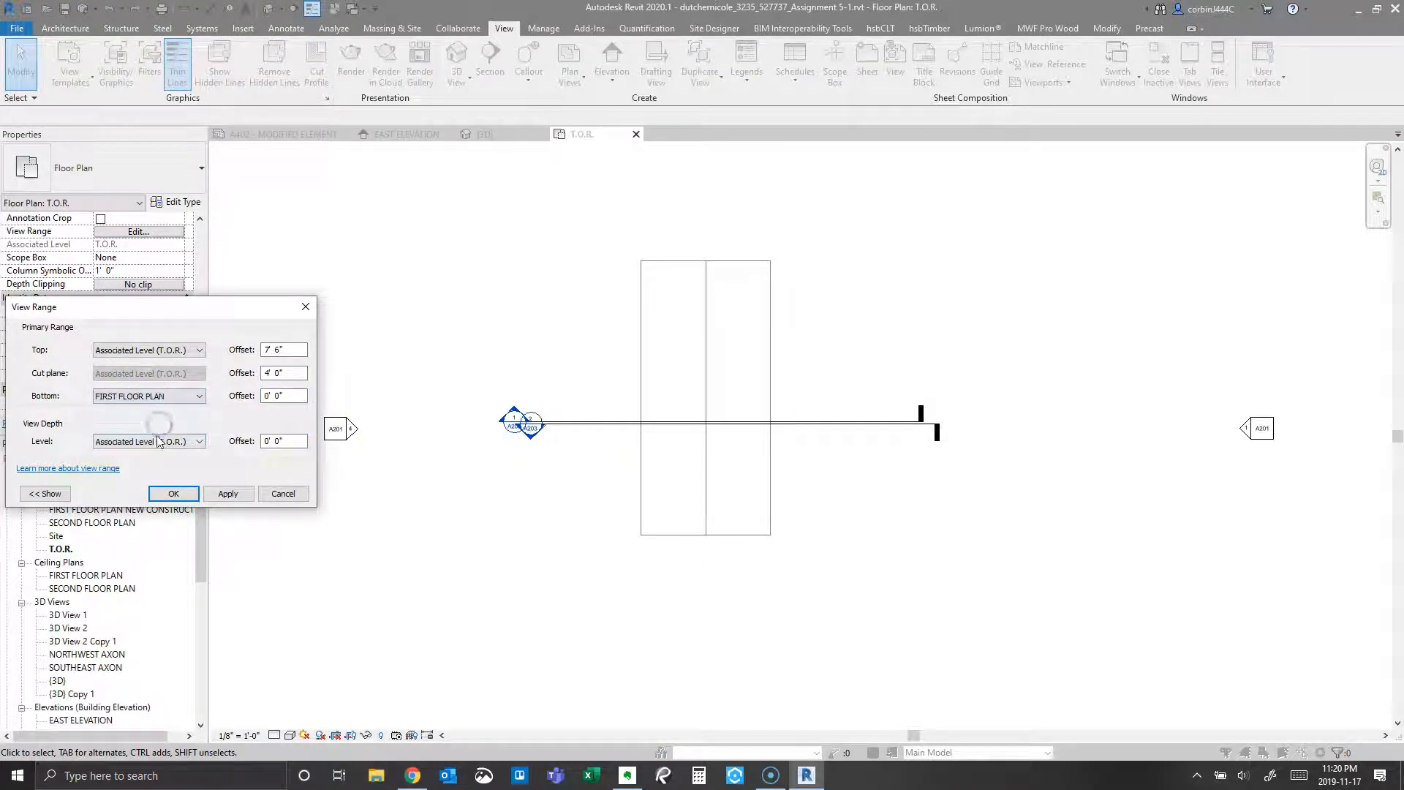
click(157, 441)
click(139, 474)
click(175, 494)
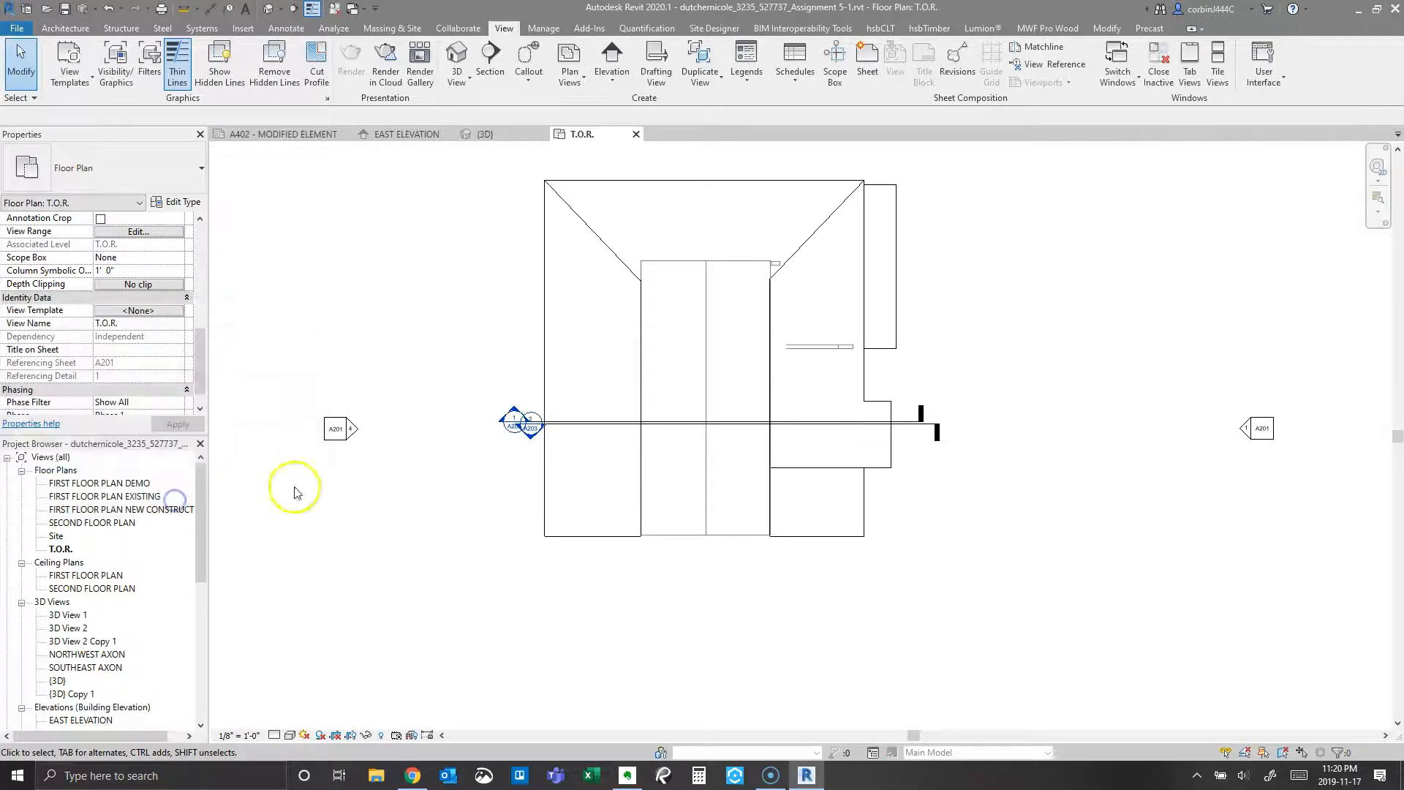
Step: Set the T.O.R. plan's phase to Phase 2 and its phase filter to Show Complete
scroll(714, 552, down, 2)
scroll(853, 476, up, 2)
scroll(494, 553, down, 2)
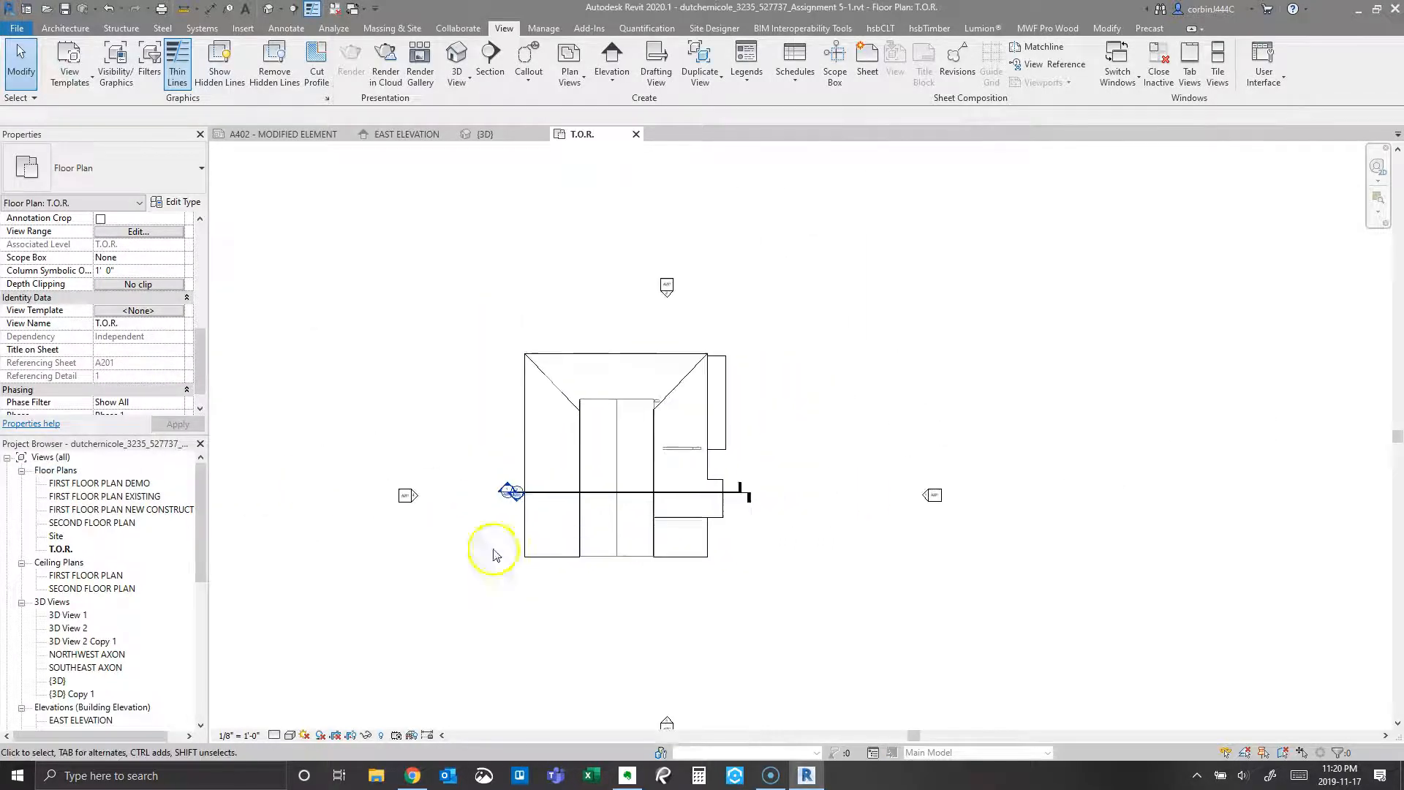
scroll(119, 359, down, 1)
click(181, 392)
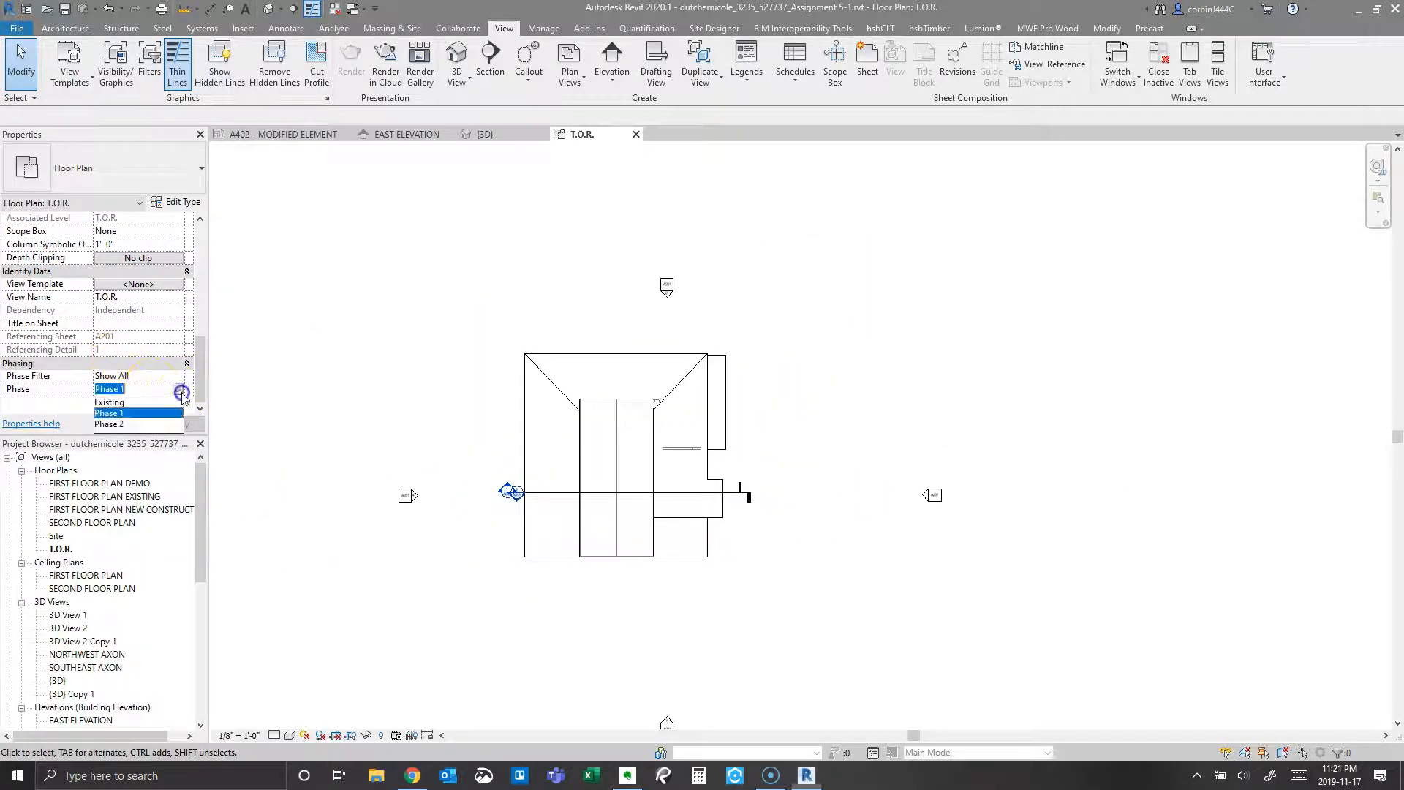
click(152, 423)
click(169, 424)
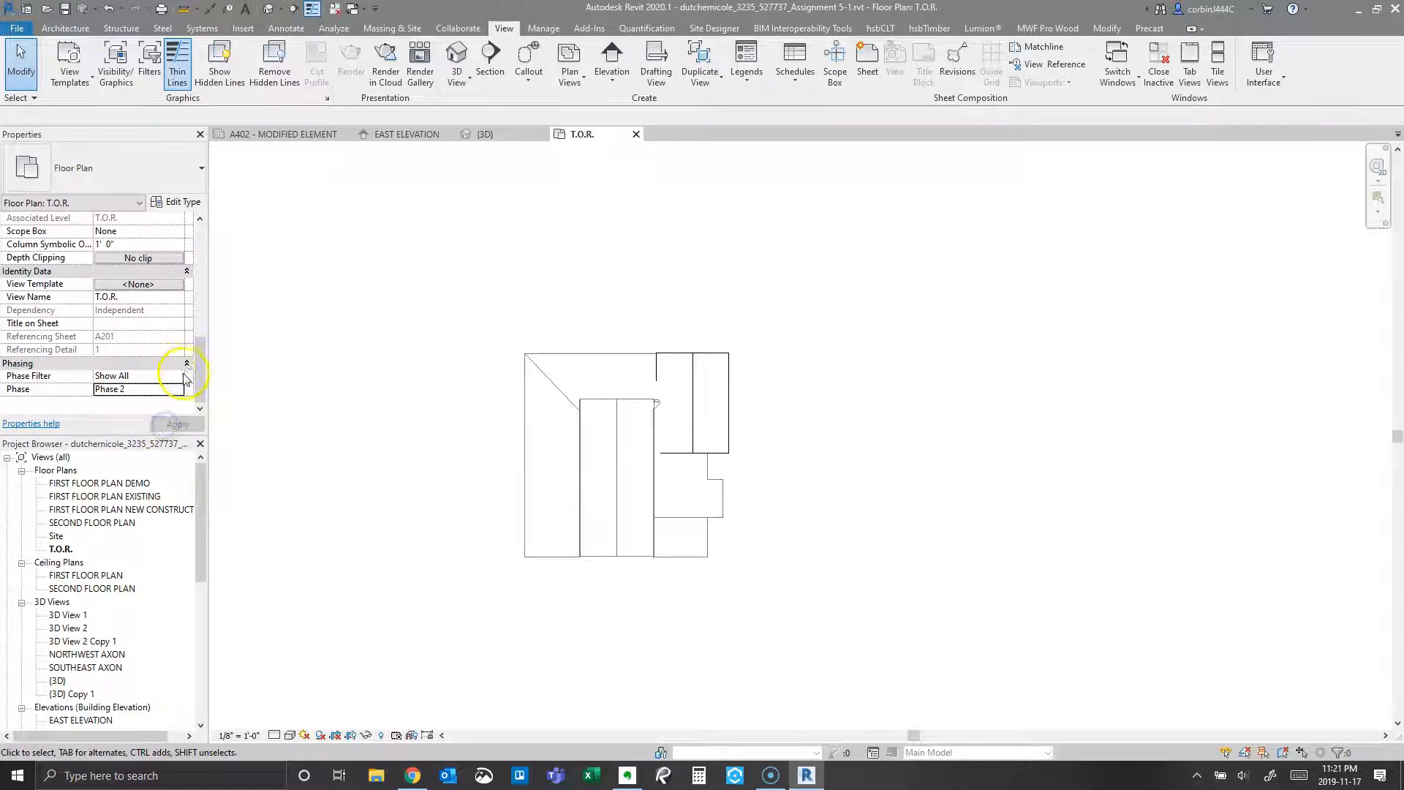
click(182, 376)
click(146, 412)
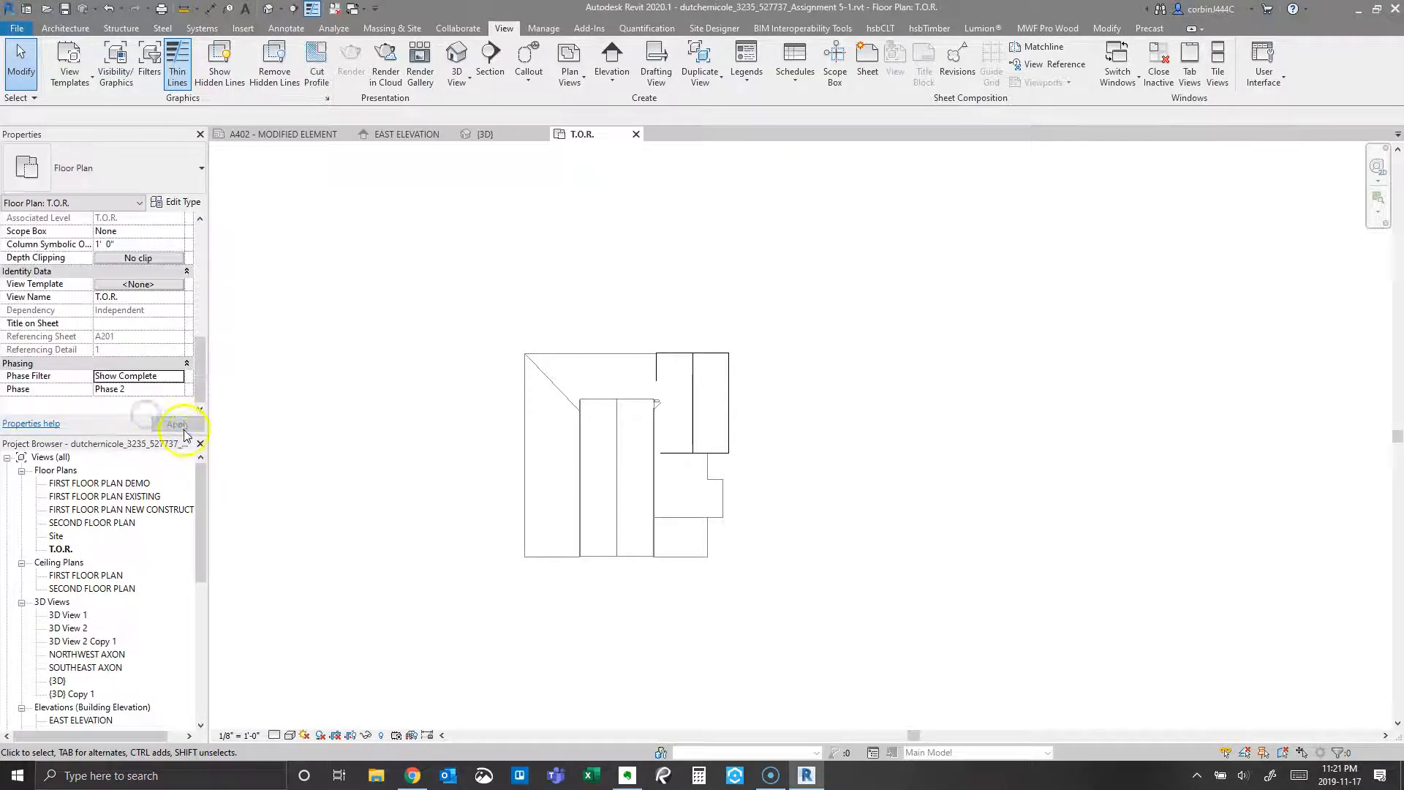
Step: Join the geometry of the gabled addition's roof with the lower main roof in the T.O.R. plan
scroll(658, 410, up, 4)
scroll(629, 387, down, 3)
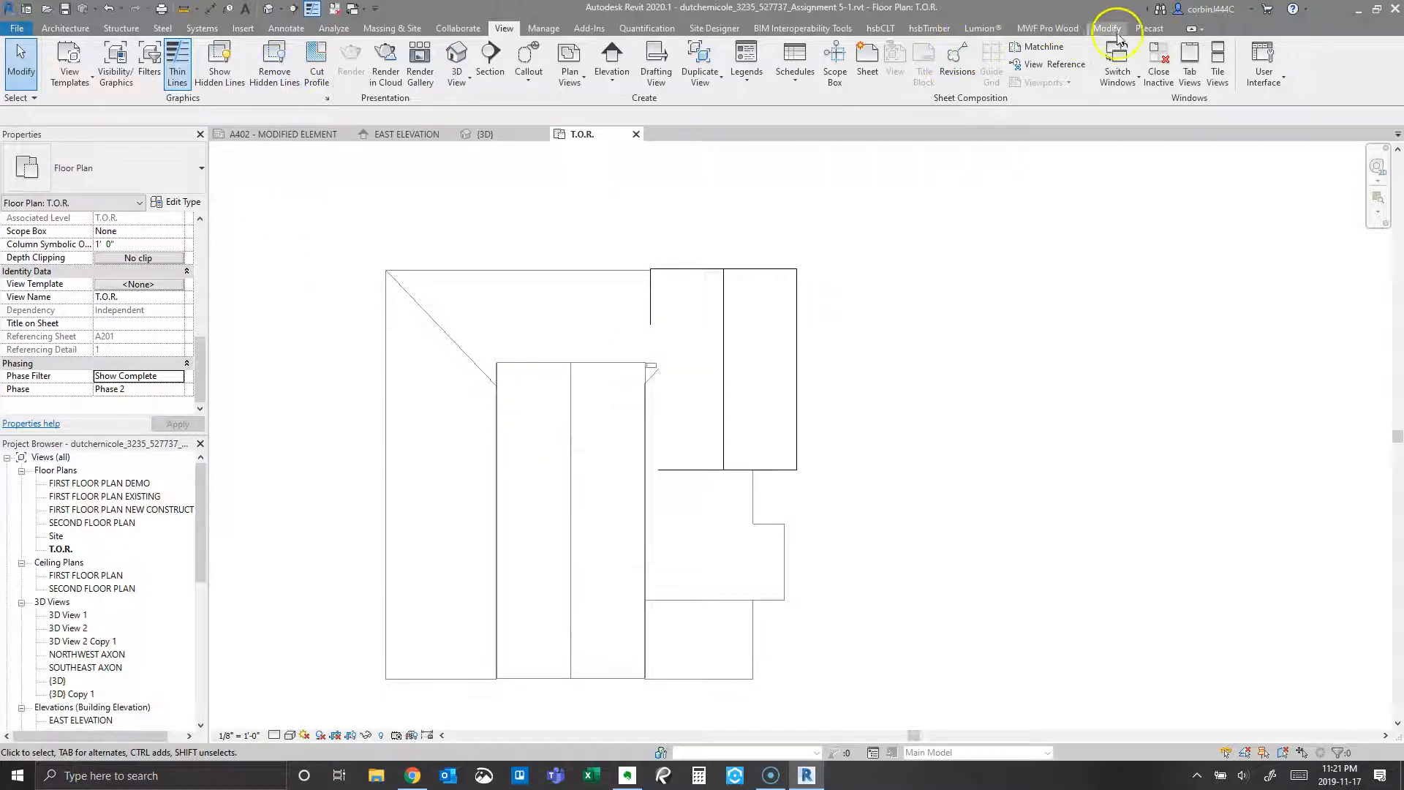
click(1107, 28)
click(174, 82)
scroll(714, 438, up, 3)
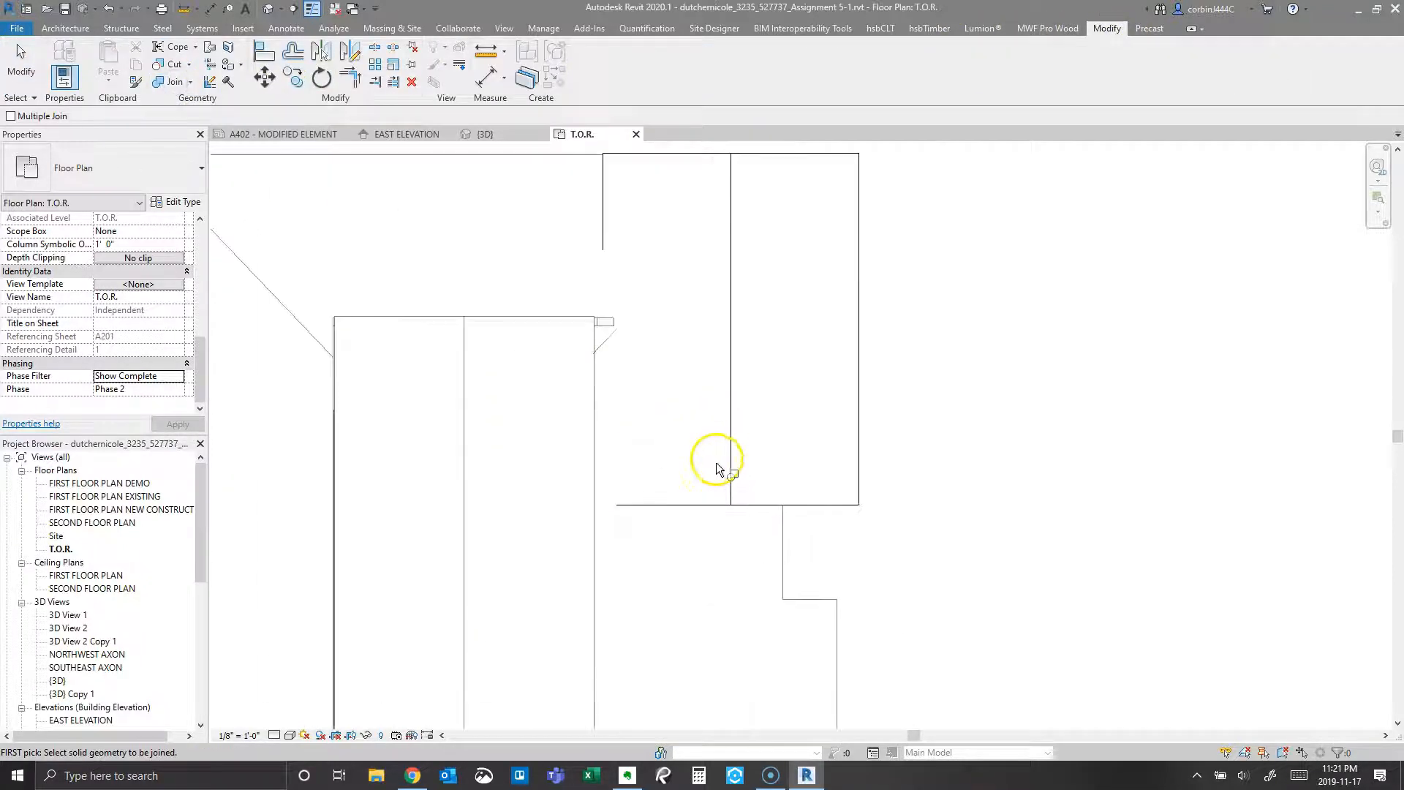
scroll(914, 453, down, 3)
scroll(836, 406, up, 3)
scroll(731, 381, up, 2)
scroll(777, 402, down, 5)
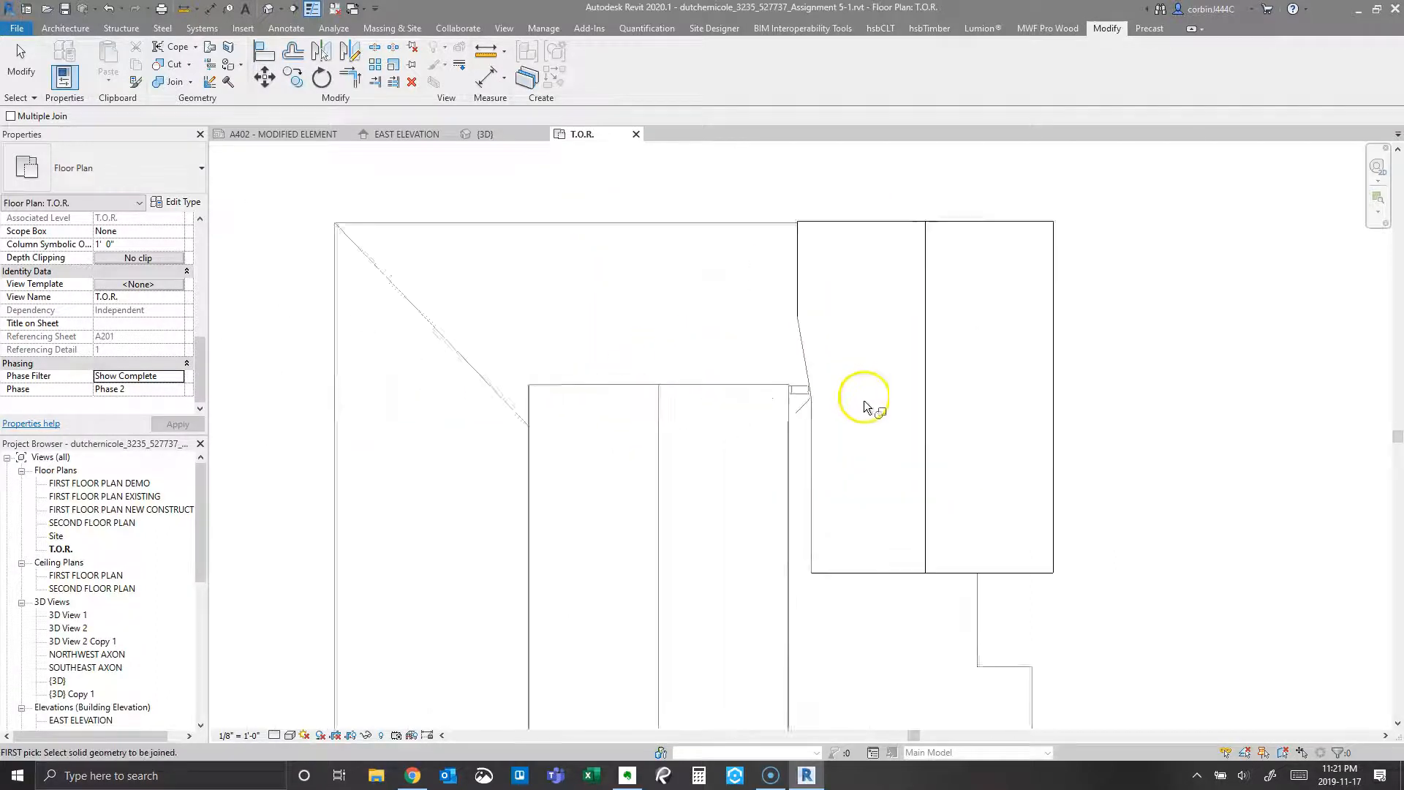
click(596, 413)
key(Escape)
key(Escape)
Step: Check the slope of the lower main roof's north footprint edge, and finish the sketch without attaching the walls
scroll(713, 446, up, 3)
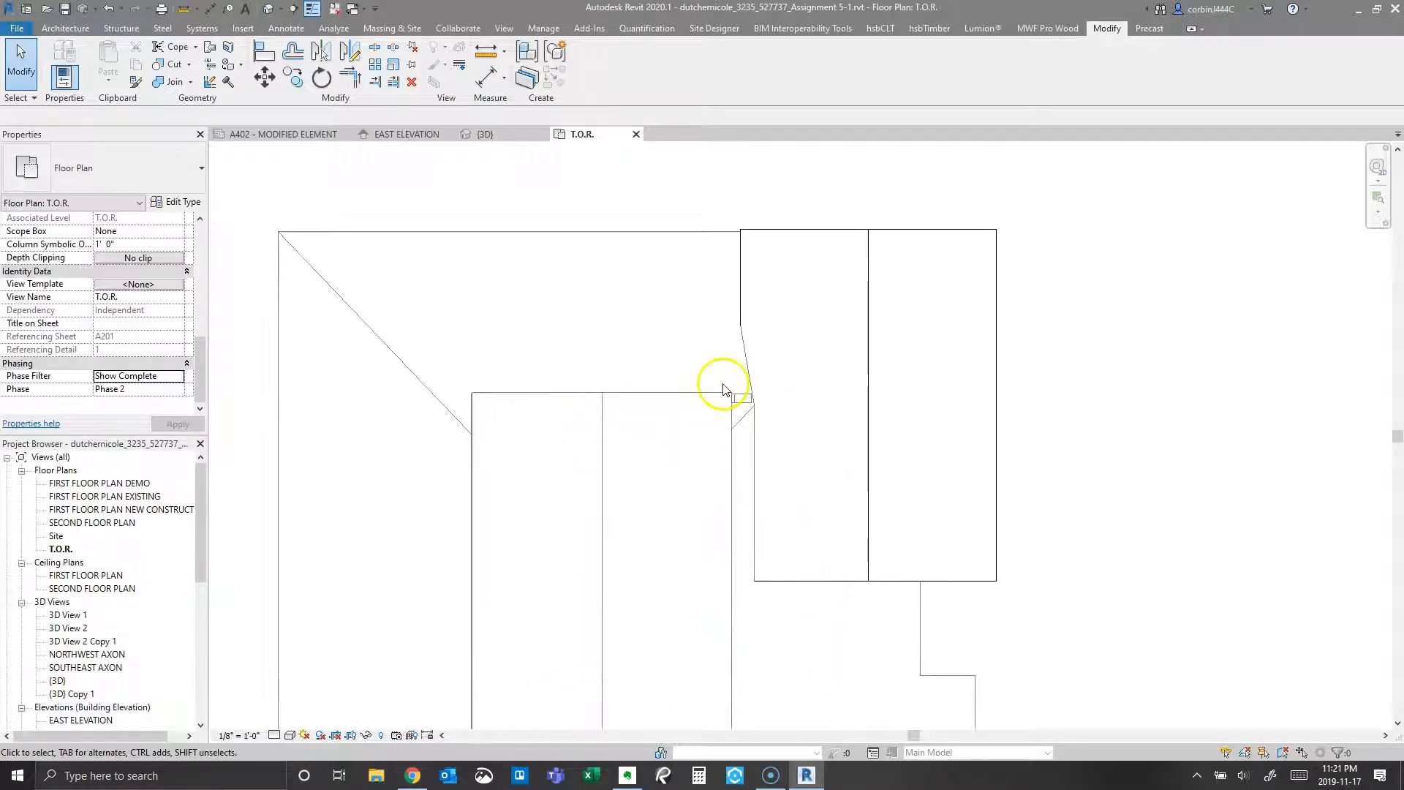
click(642, 234)
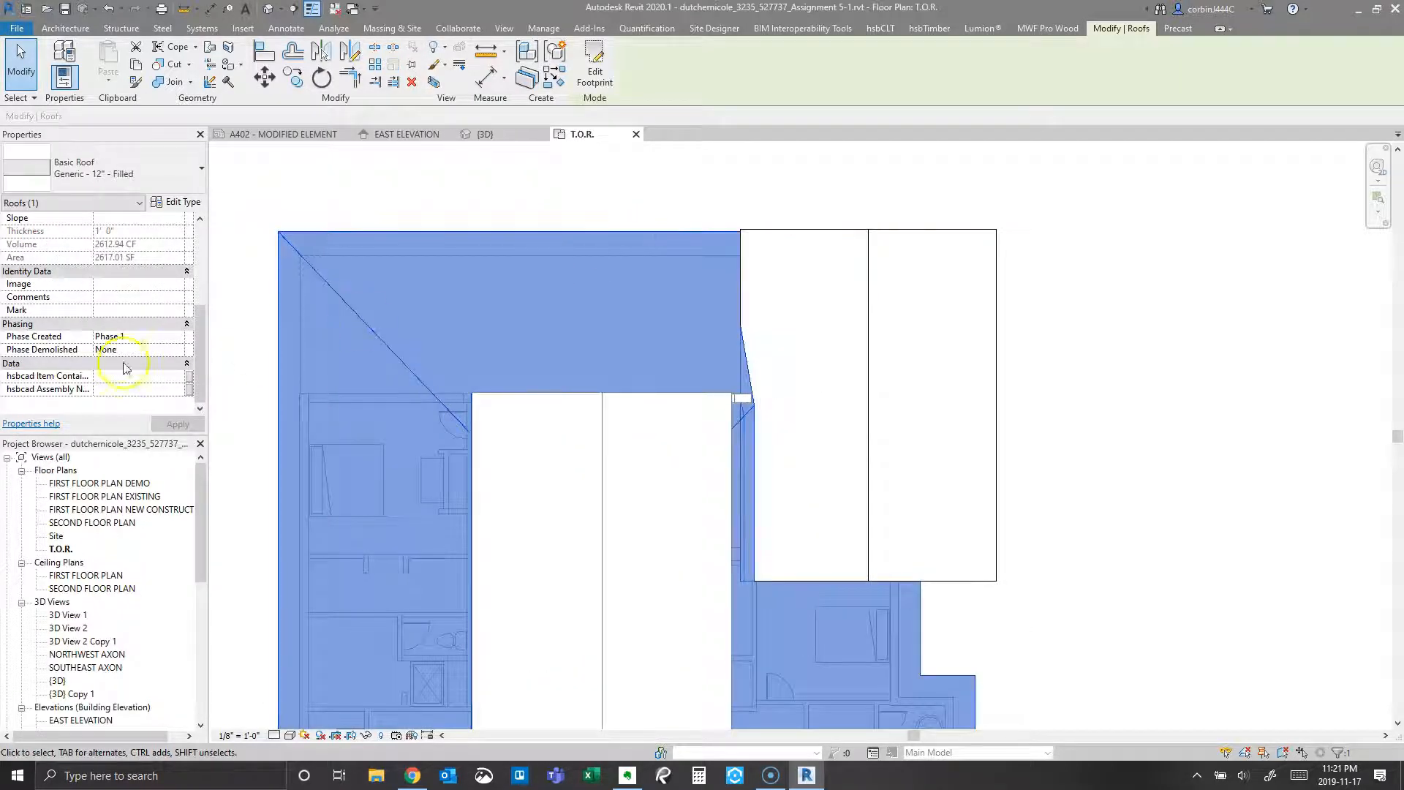
scroll(98, 353, up, 5)
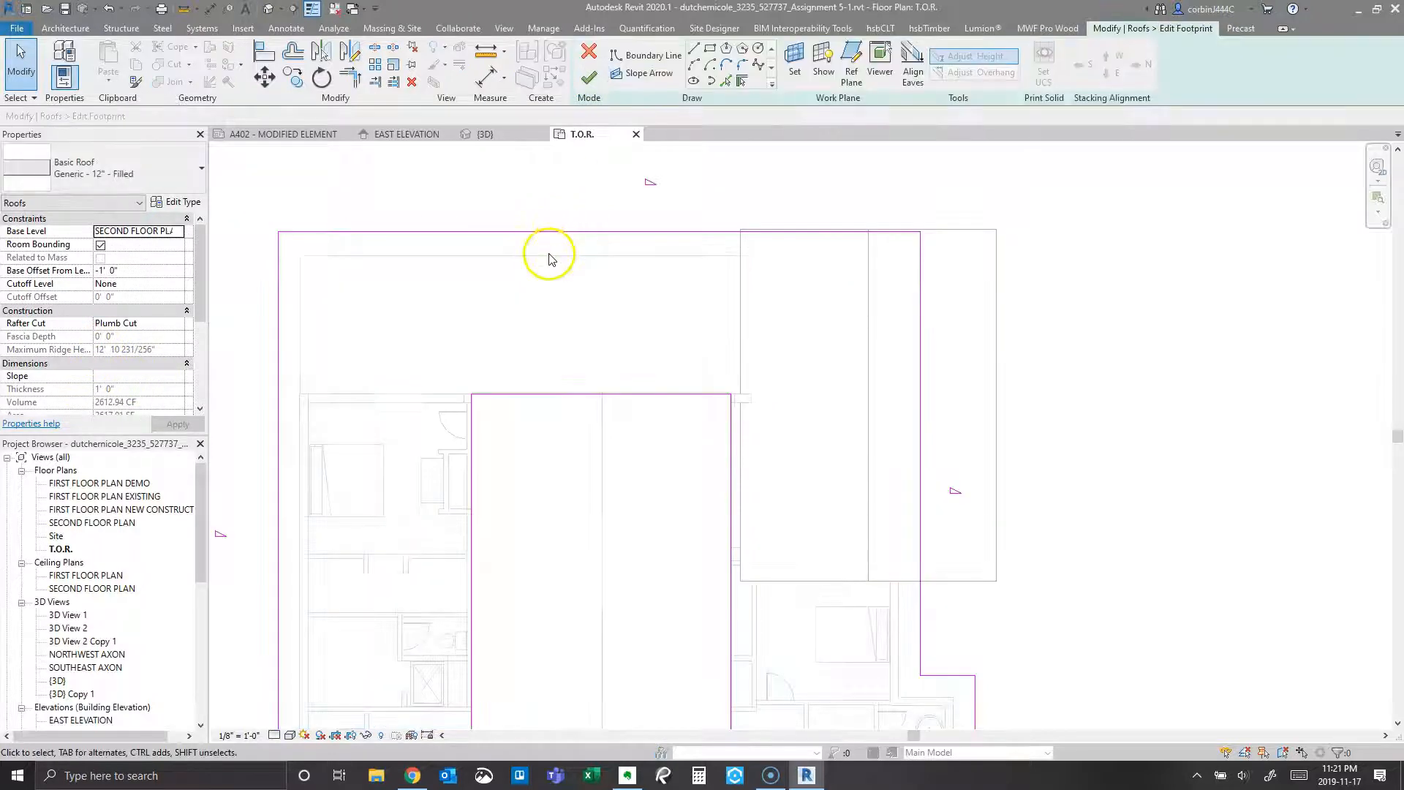
click(561, 231)
click(602, 131)
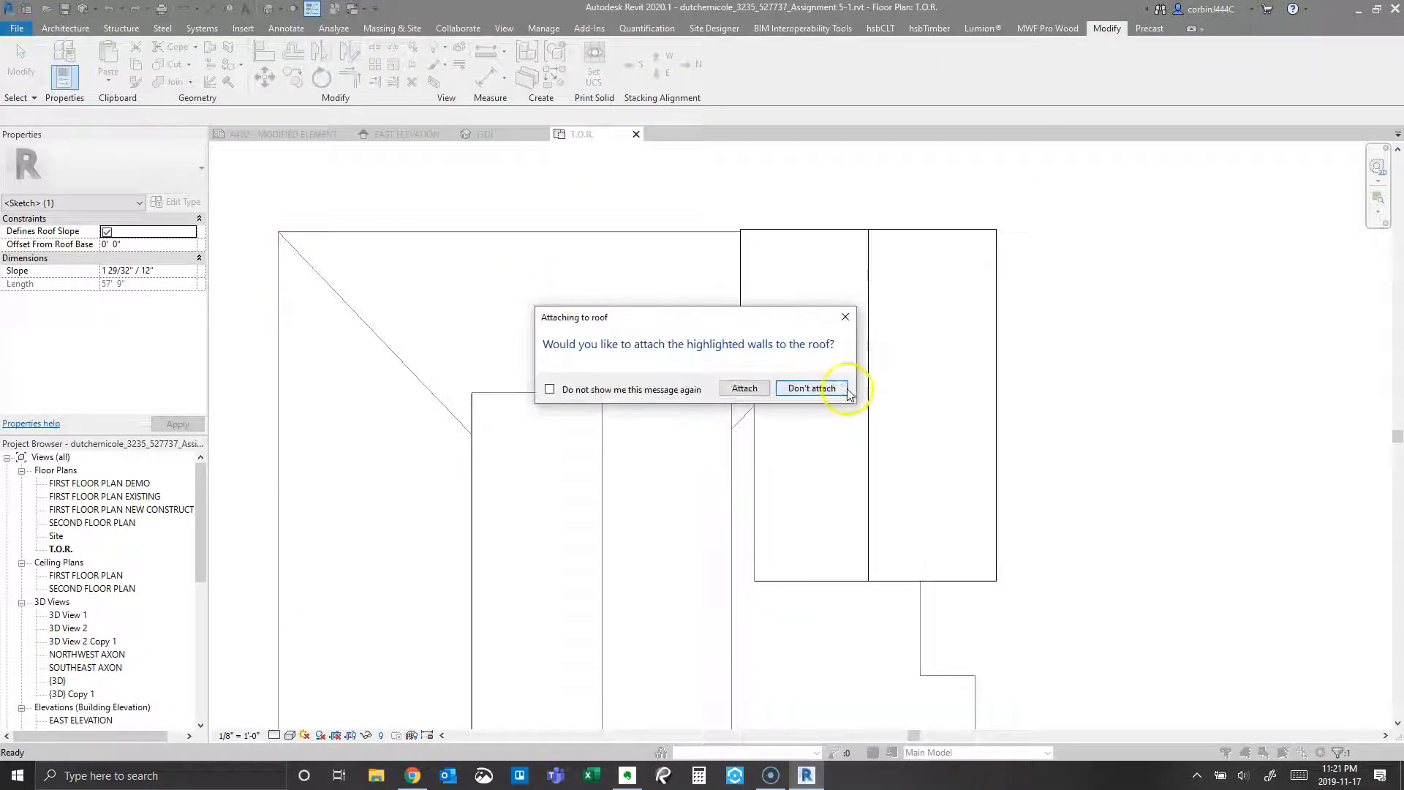
click(812, 388)
key(Escape)
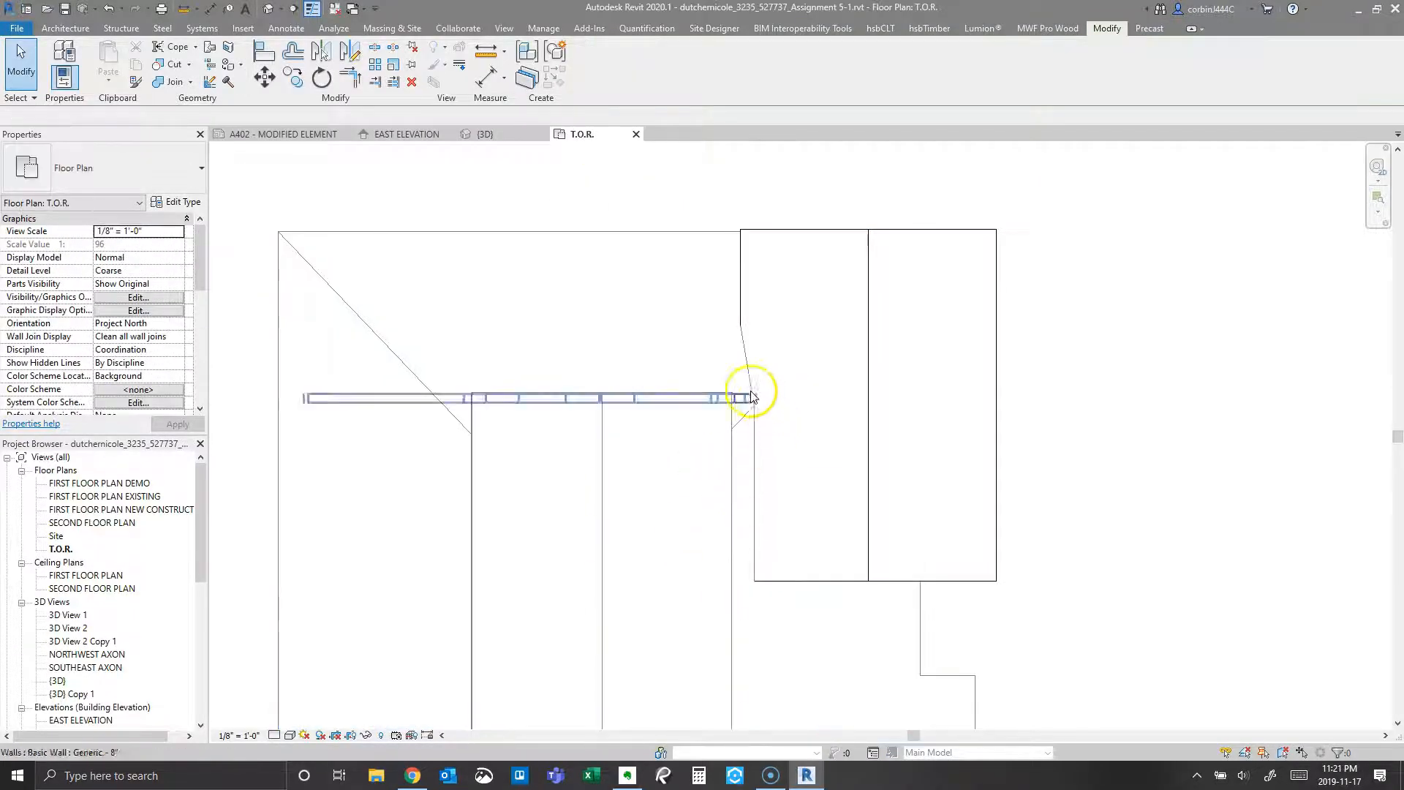
click(296, 31)
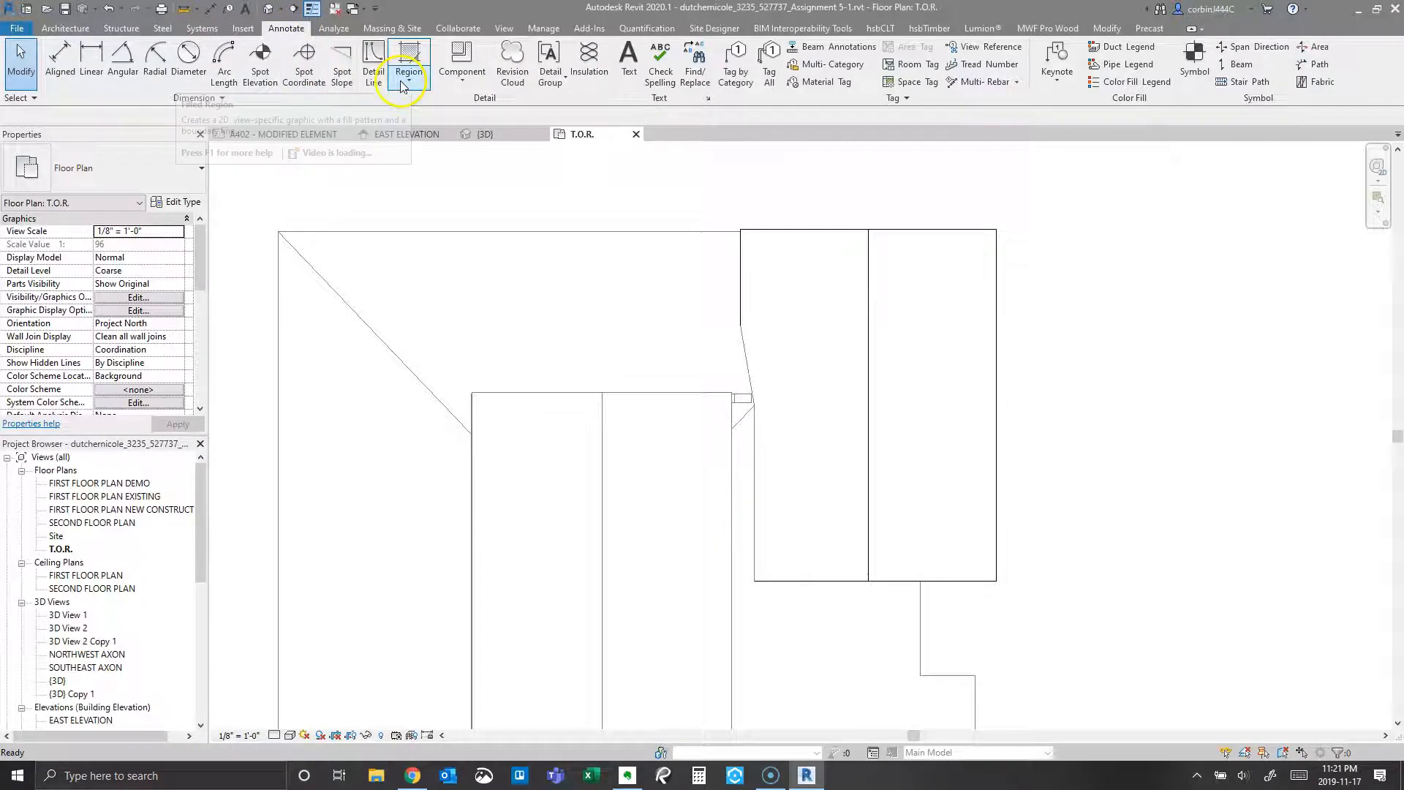
click(69, 29)
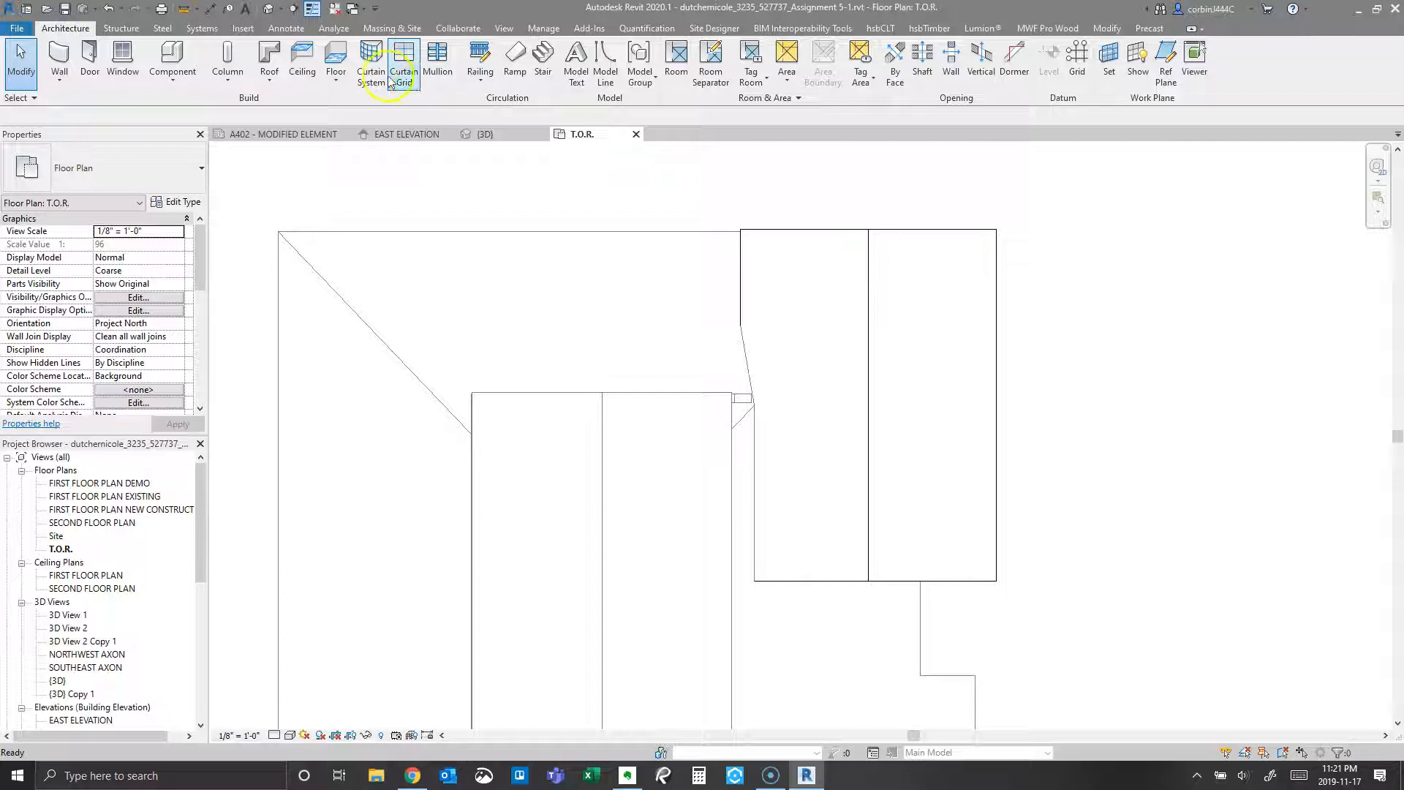
Step: Sketch a rectangular roof footprint about 3' wide and 17' long over the gap between the main gable roof and the gabled addition's roof
click(265, 64)
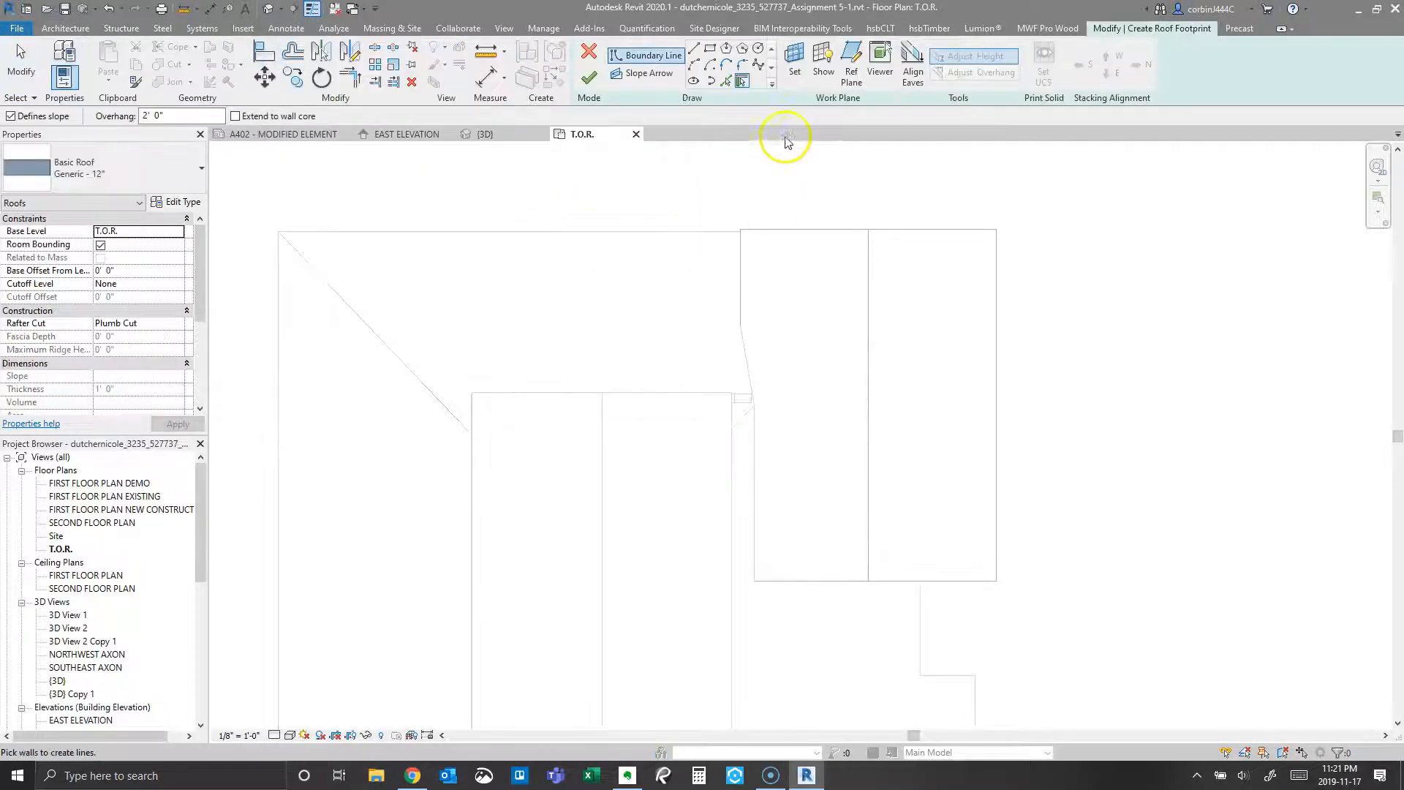
click(693, 50)
scroll(717, 489, up, 3)
click(744, 295)
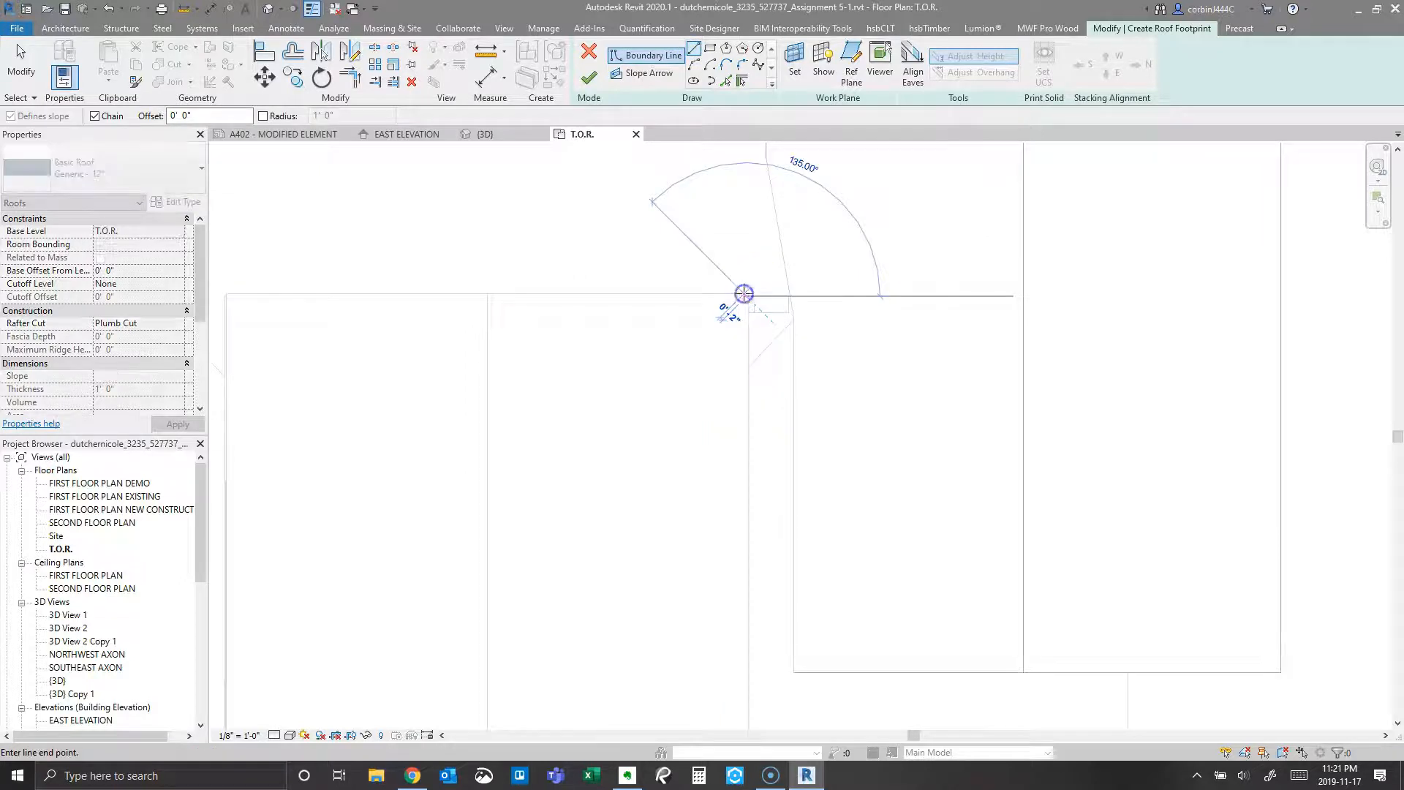
click(749, 293)
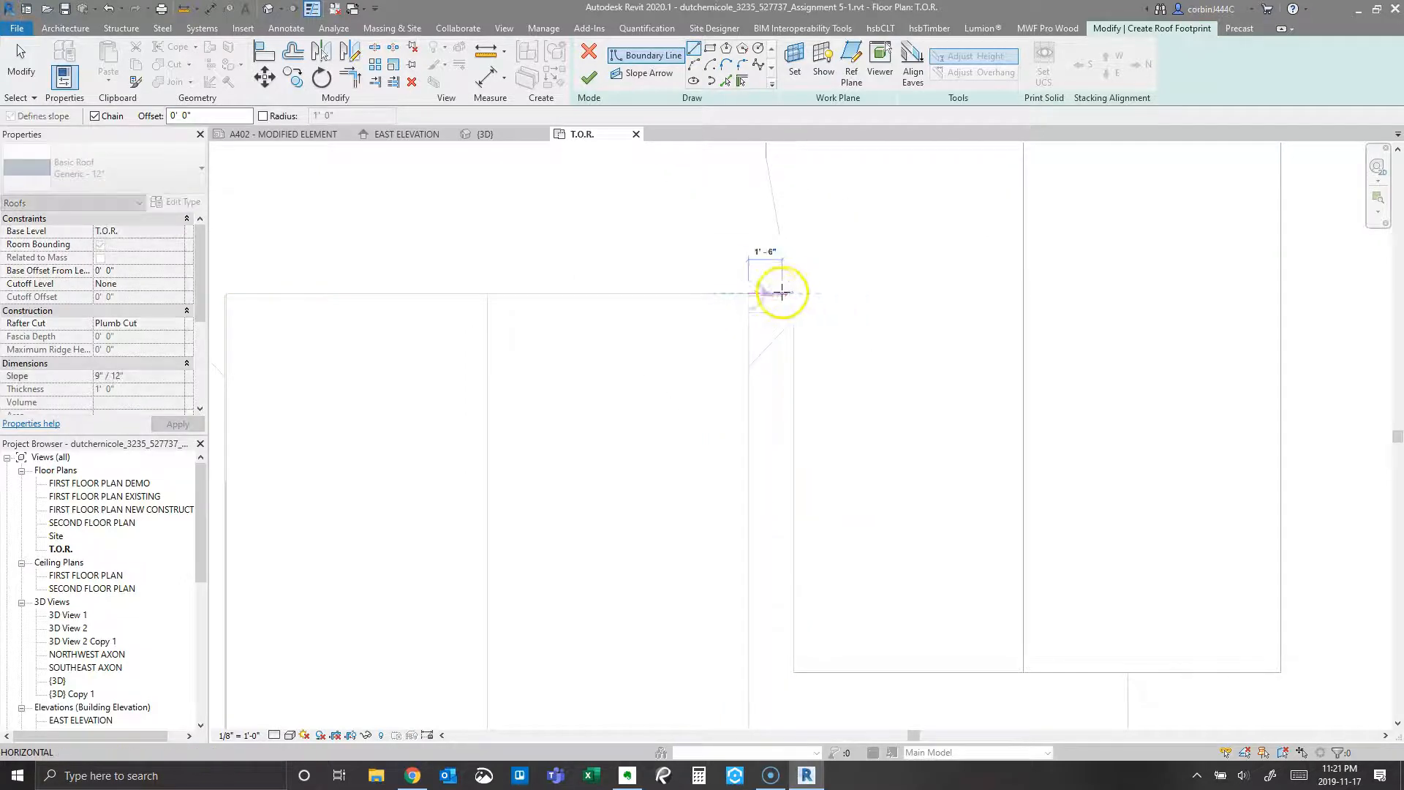
click(804, 292)
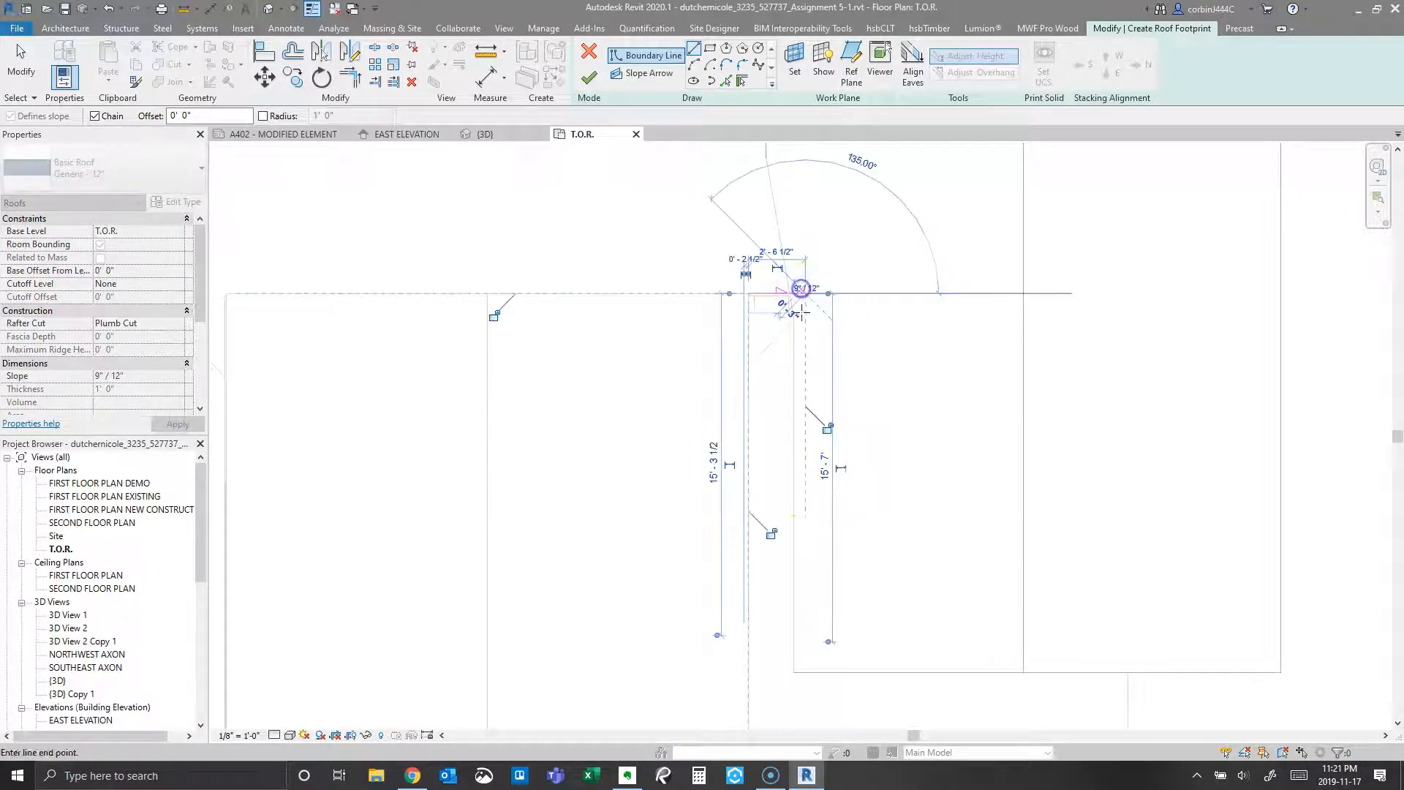
click(807, 671)
click(741, 670)
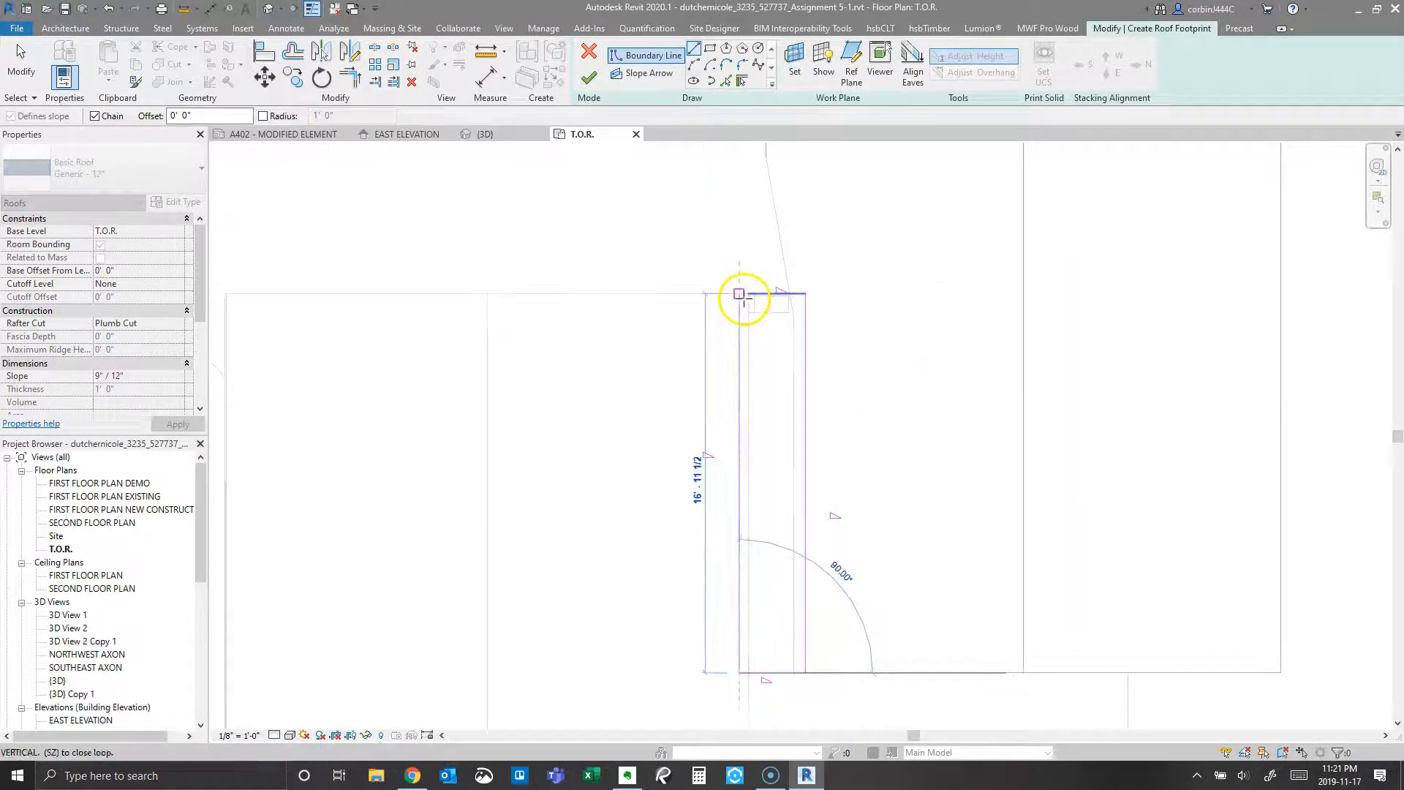
click(742, 296)
key(Escape)
scroll(661, 302, down, 2)
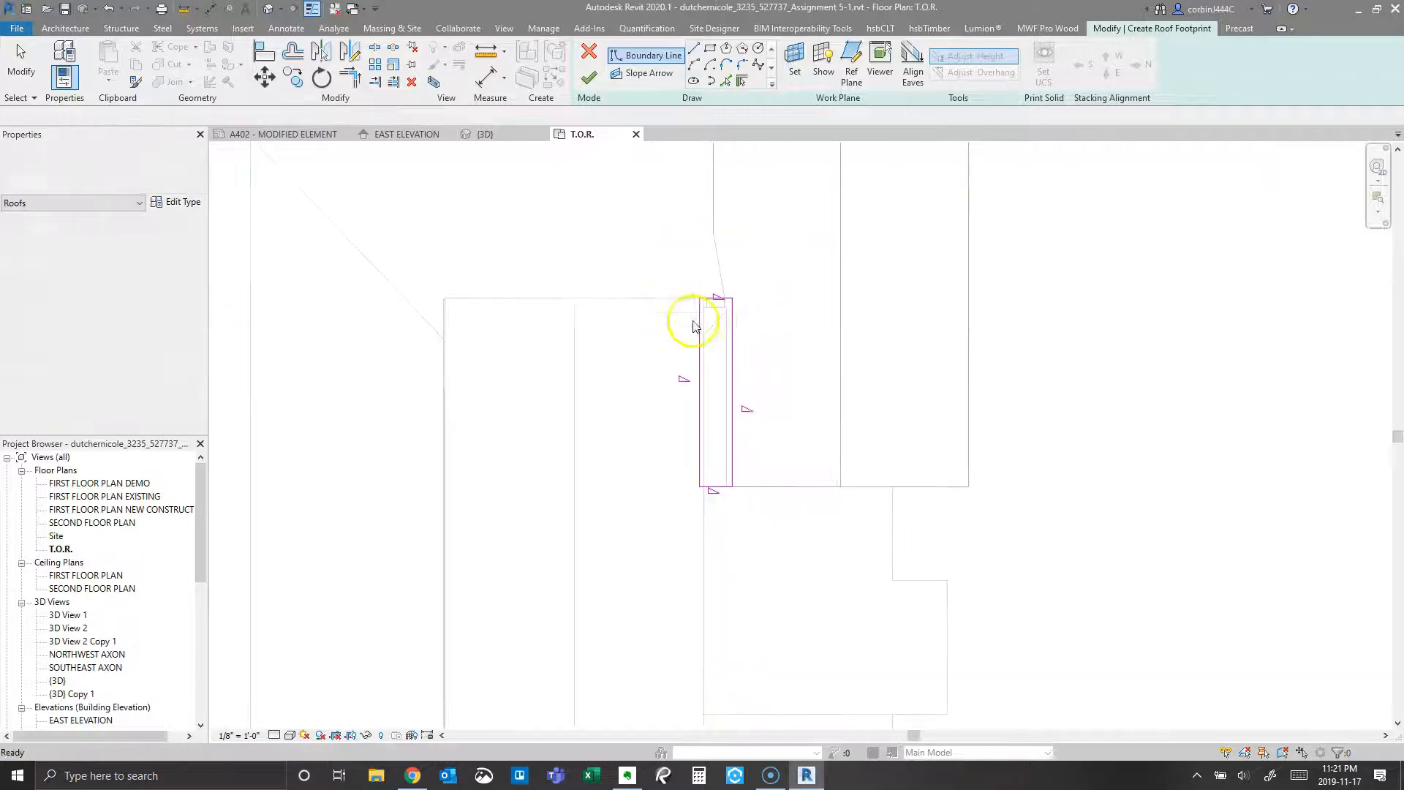
Step: Remove the slope from the two long edges of the narrow roof footprint
key(Escape)
drag(779, 370, 658, 343)
click(759, 558)
Step: Set the slope of the footprint's two short edges to 2" / 12" and finish the infill roof
drag(723, 542, 722, 515)
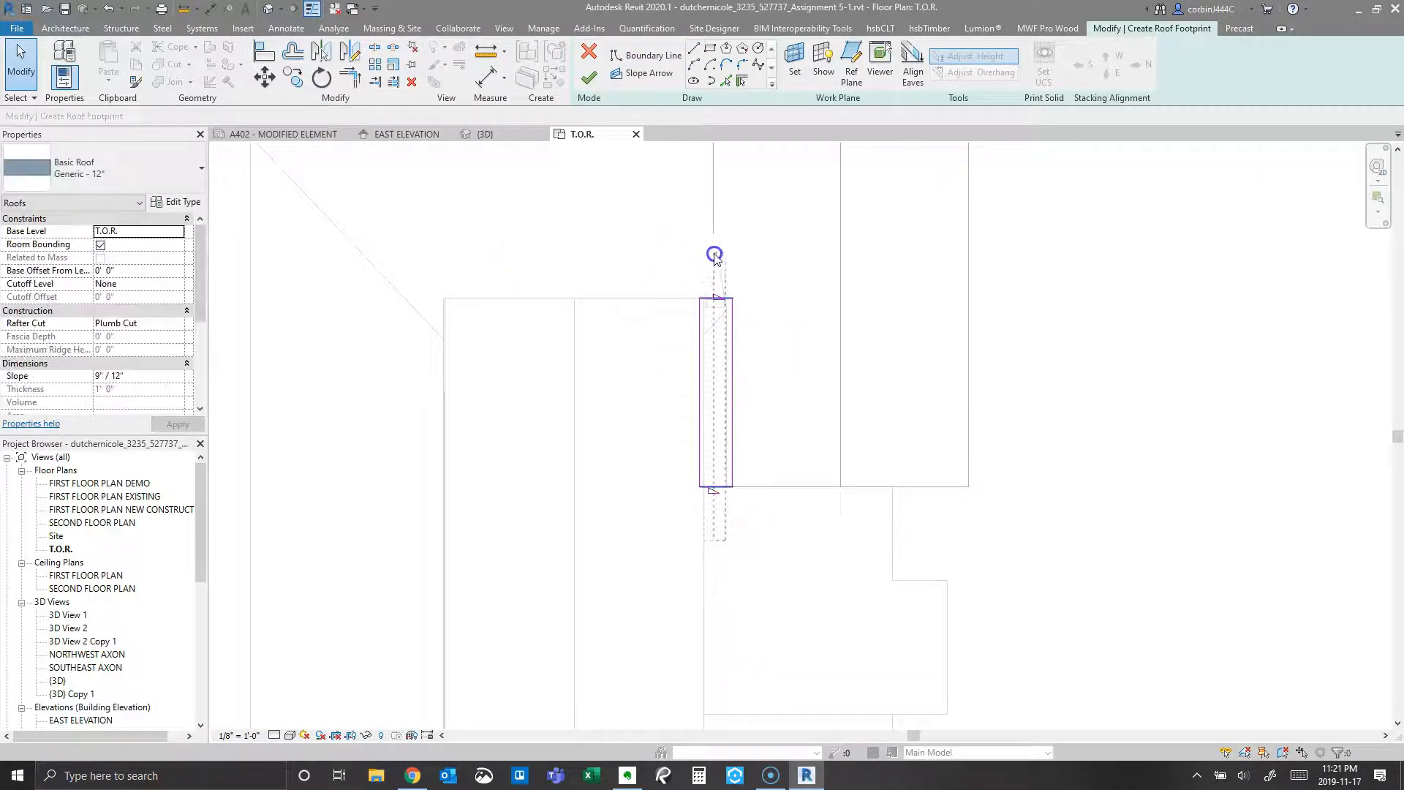
drag(714, 256, 714, 254)
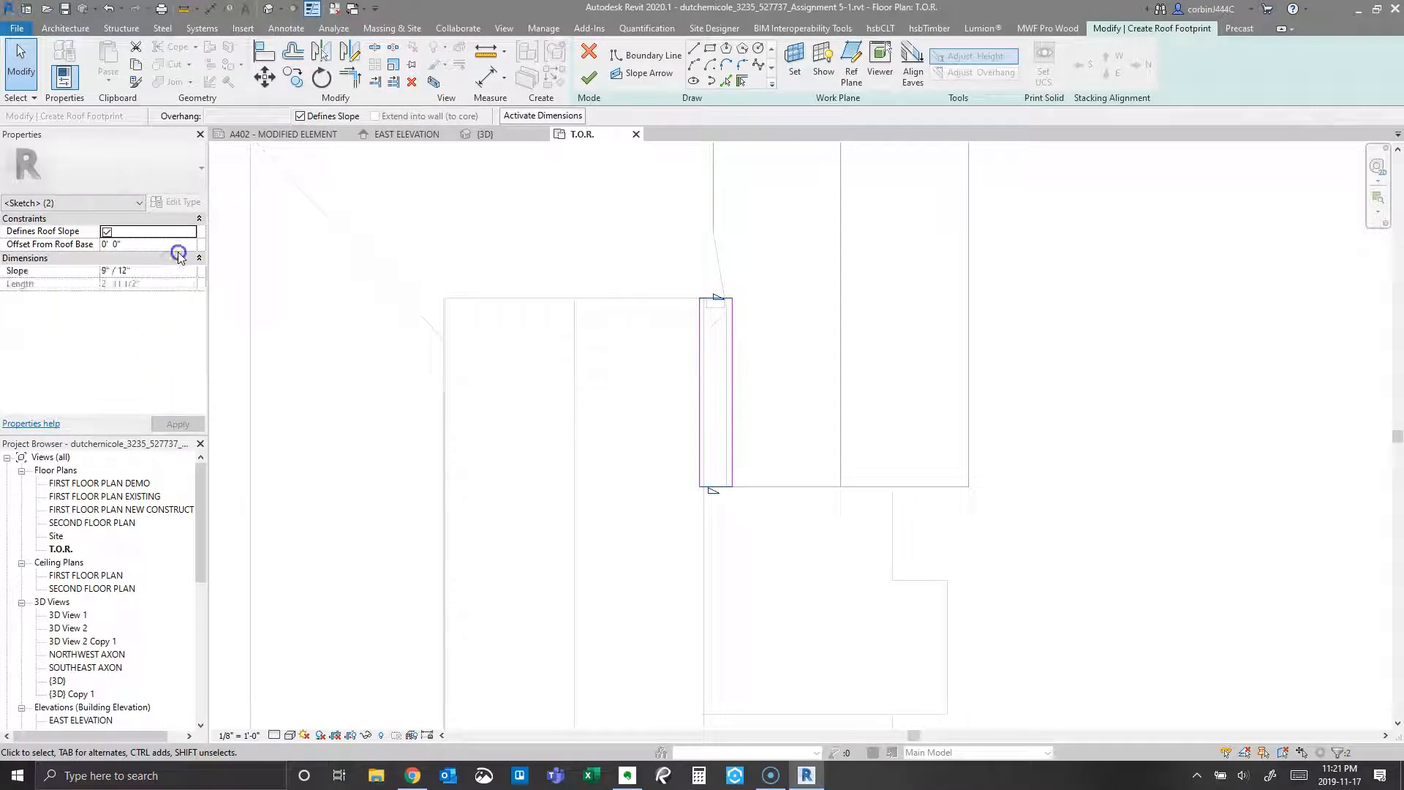
click(178, 424)
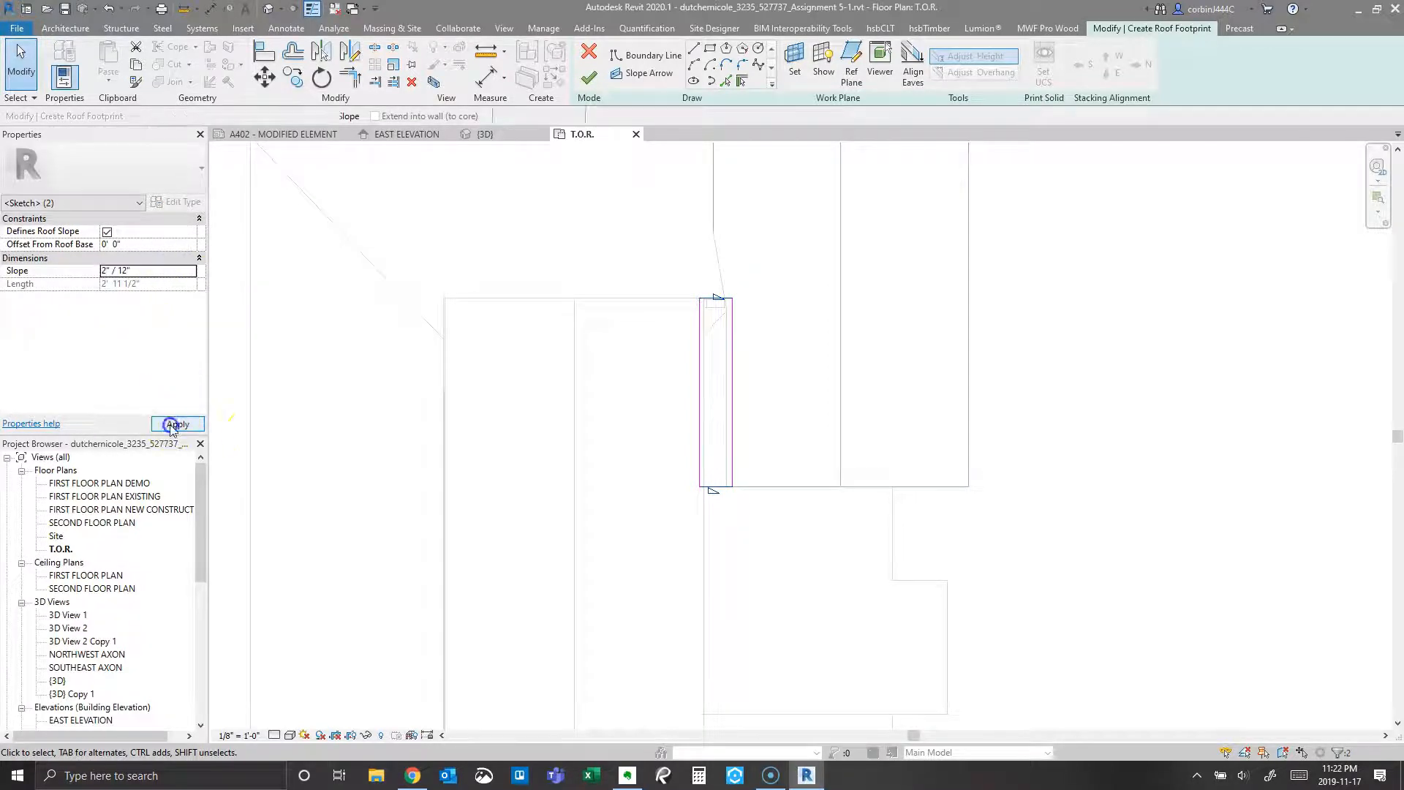
click(587, 73)
click(805, 288)
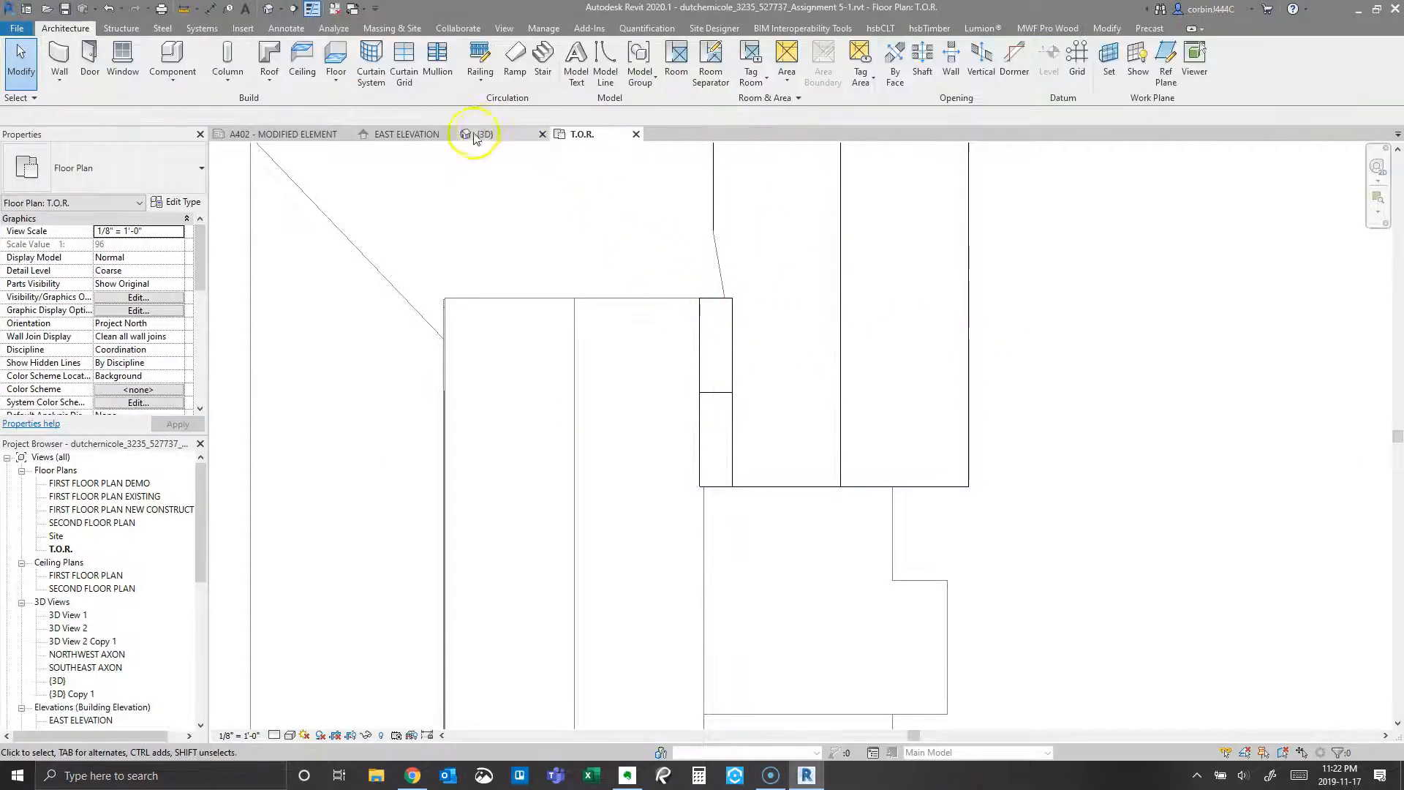
Step: Examine the height of the new infill roof relative to the addition's roof in the East Elevation
click(432, 134)
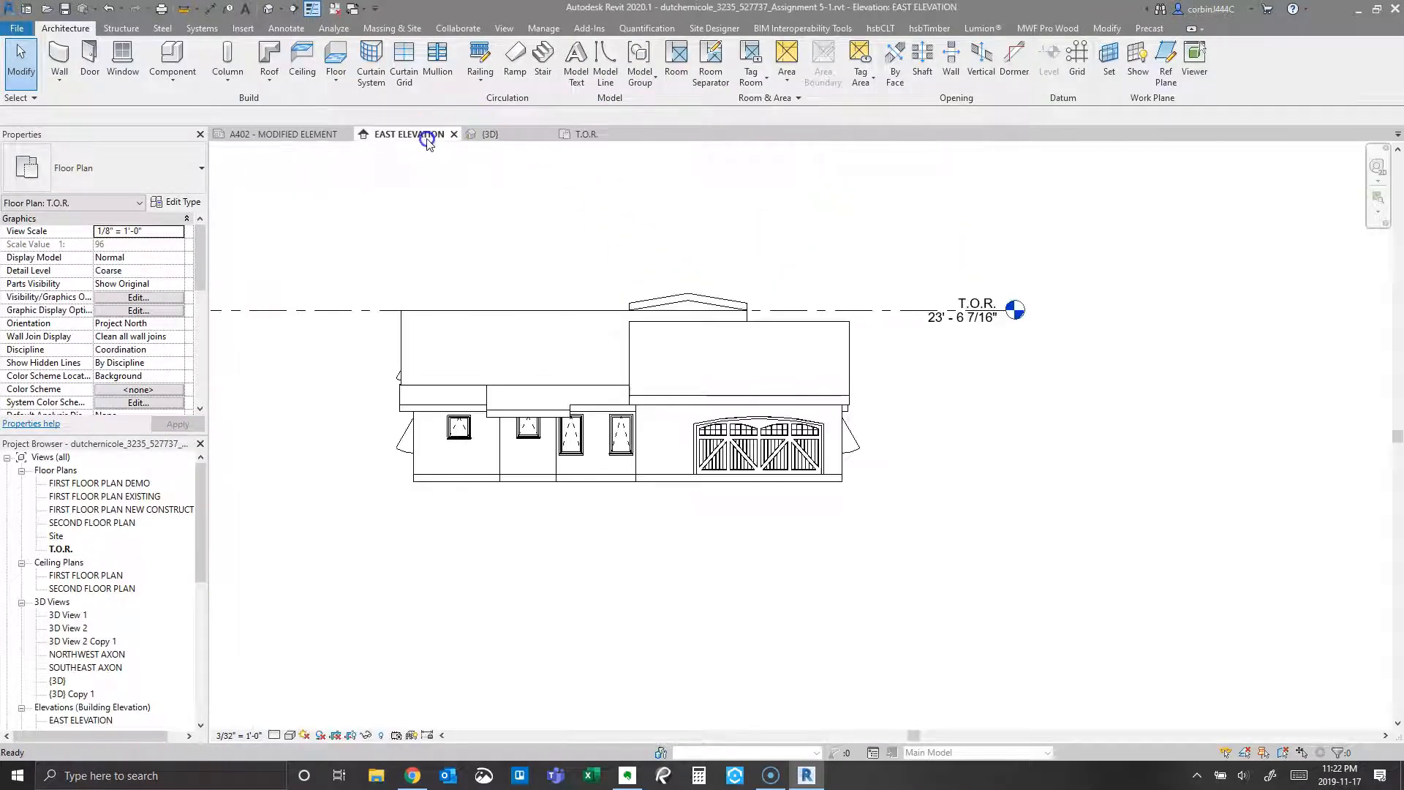
click(627, 333)
scroll(630, 334, up, 2)
key(Escape)
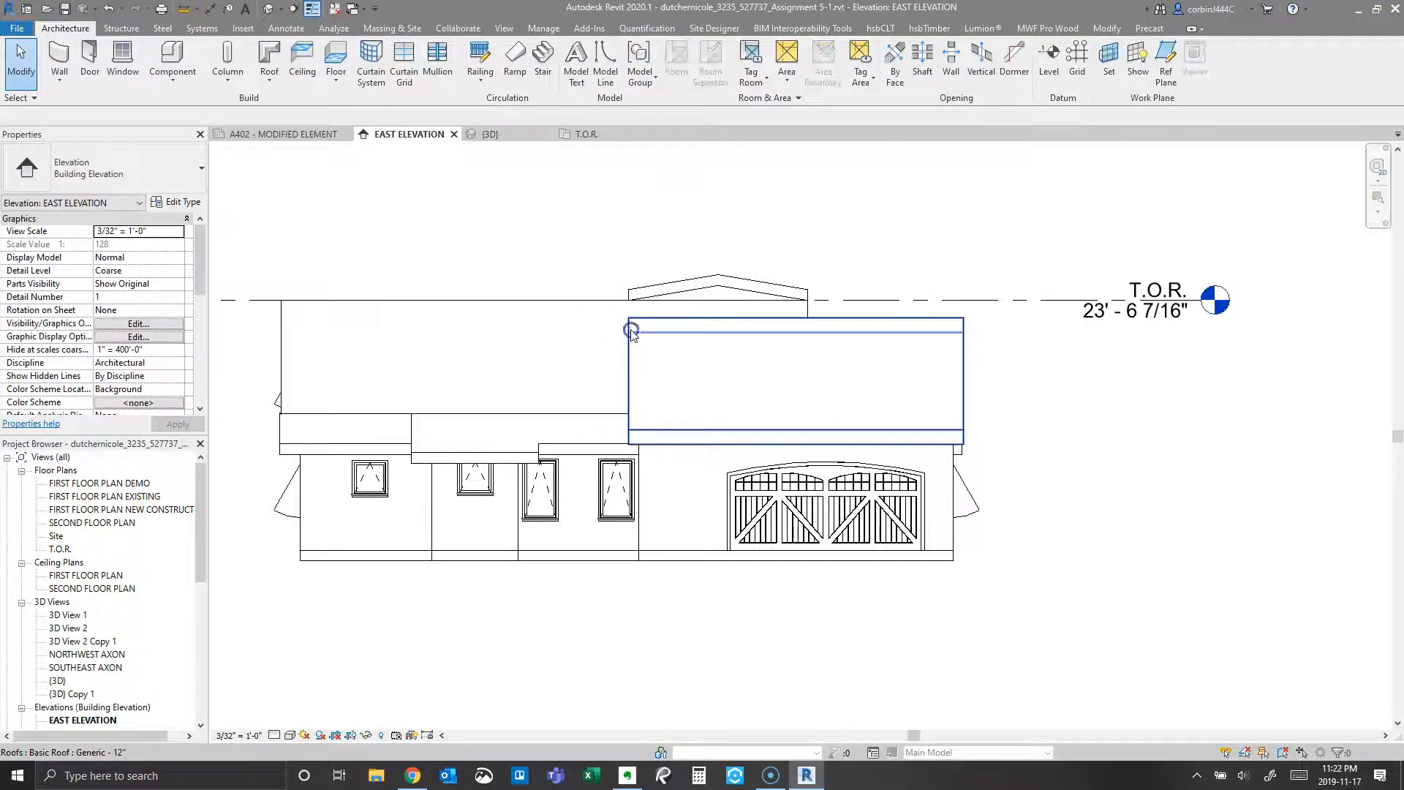
click(632, 333)
scroll(627, 275, up, 2)
click(387, 168)
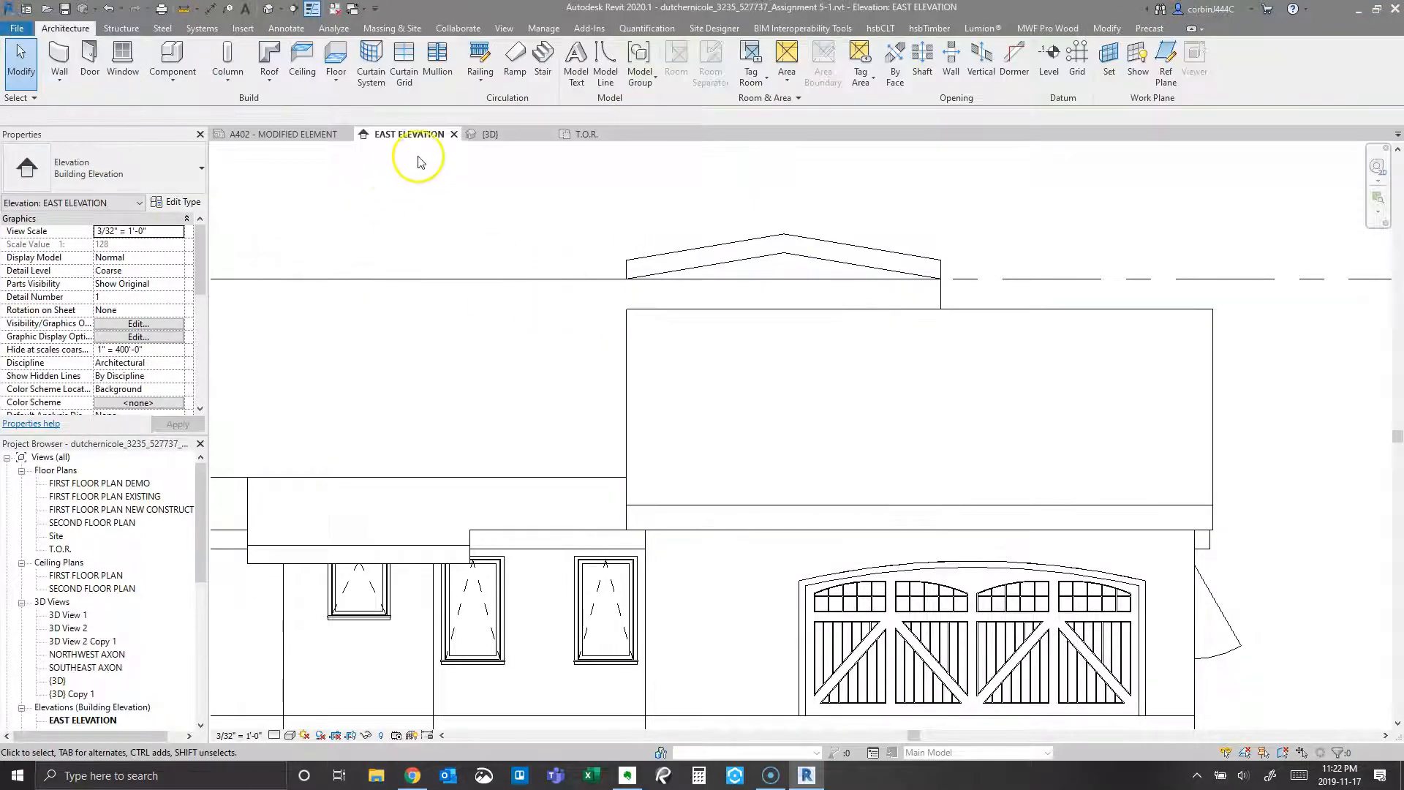
scroll(91, 655, down, 2)
Step: In the North Elevation, move the infill roof down about 12' 2" to the level of the main gable roof's eave
double_click(89, 653)
scroll(680, 329, up, 3)
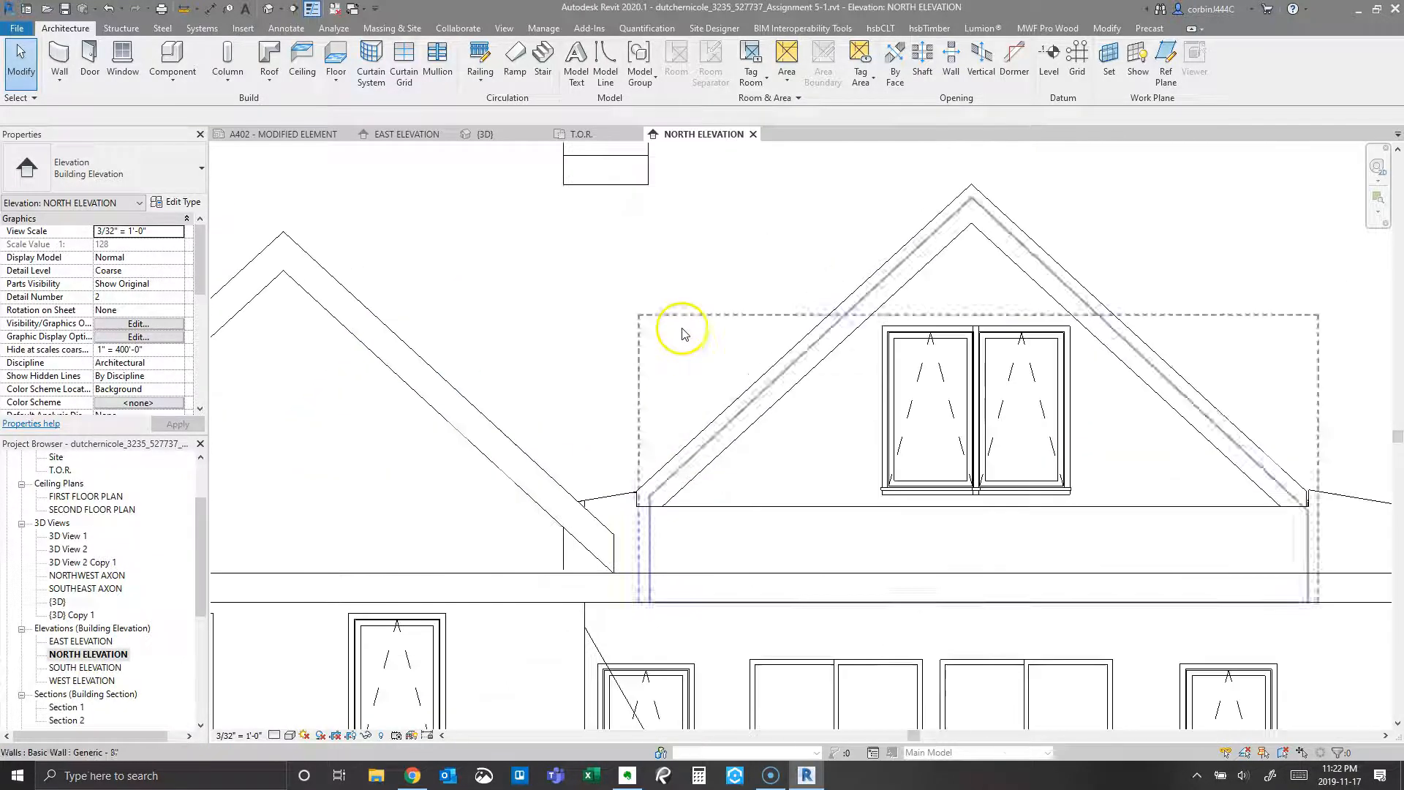
click(640, 169)
click(264, 75)
click(681, 155)
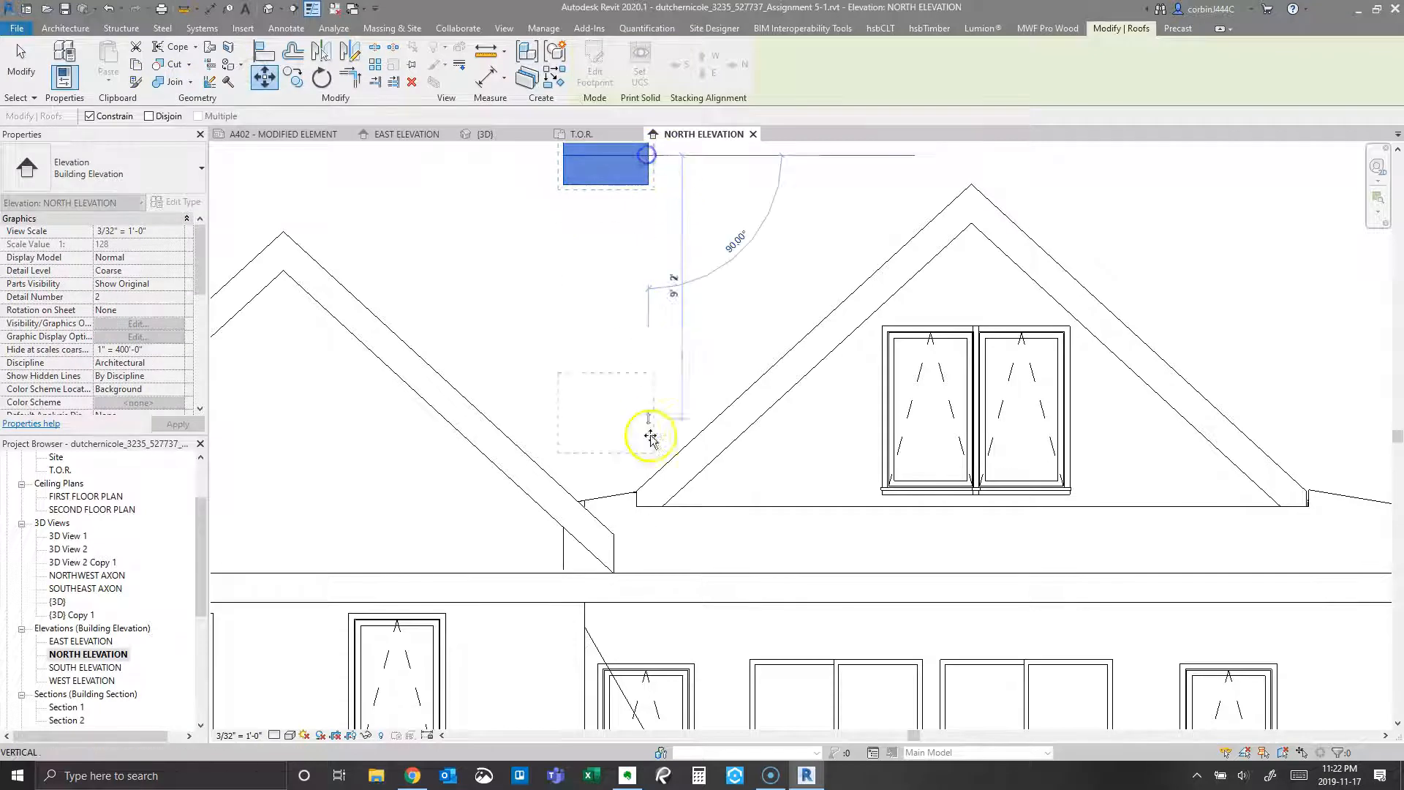
click(660, 504)
Step: Move the infill roof down about another 5" in the North Elevation, between the two gable slopes
scroll(644, 501, up, 8)
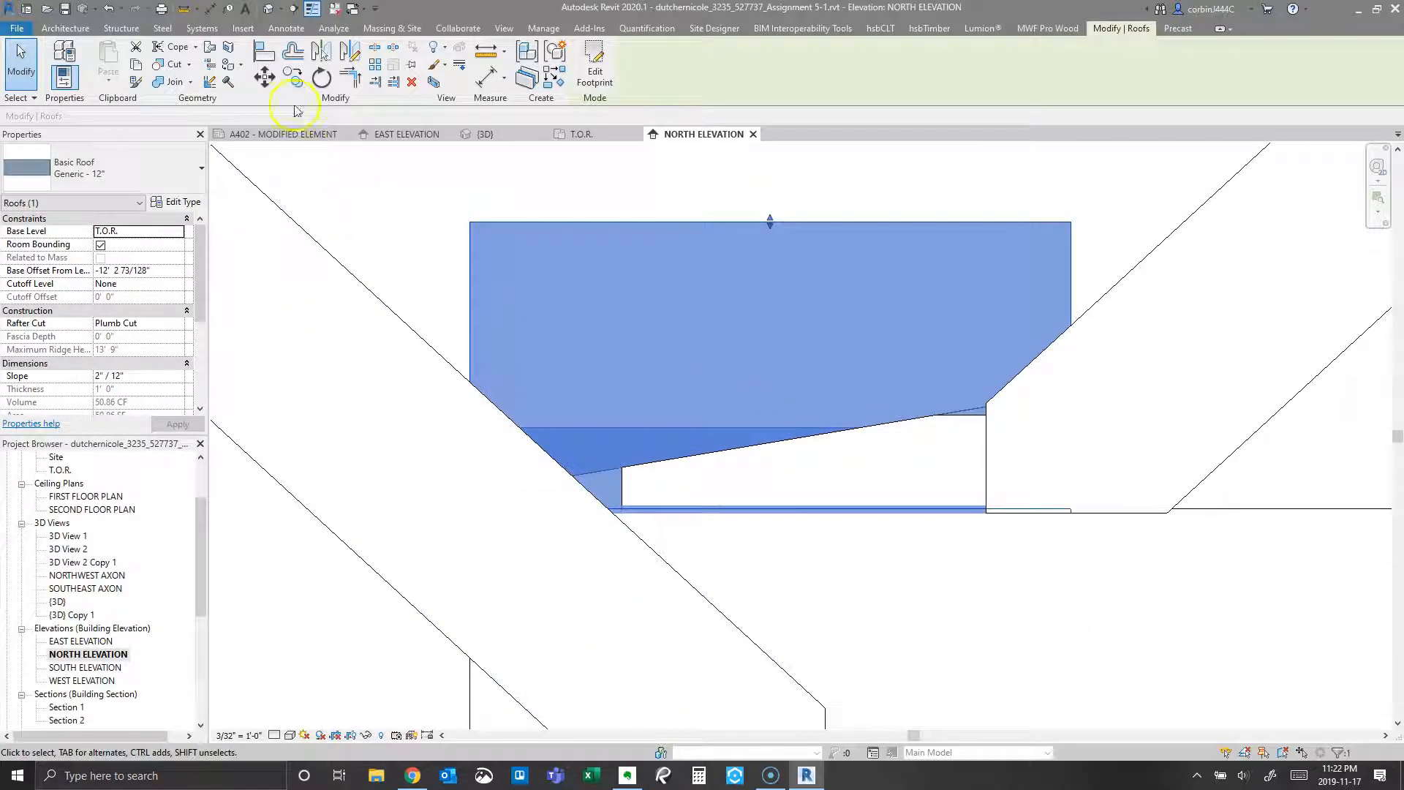
key(m)
key(v)
scroll(596, 501, up, 3)
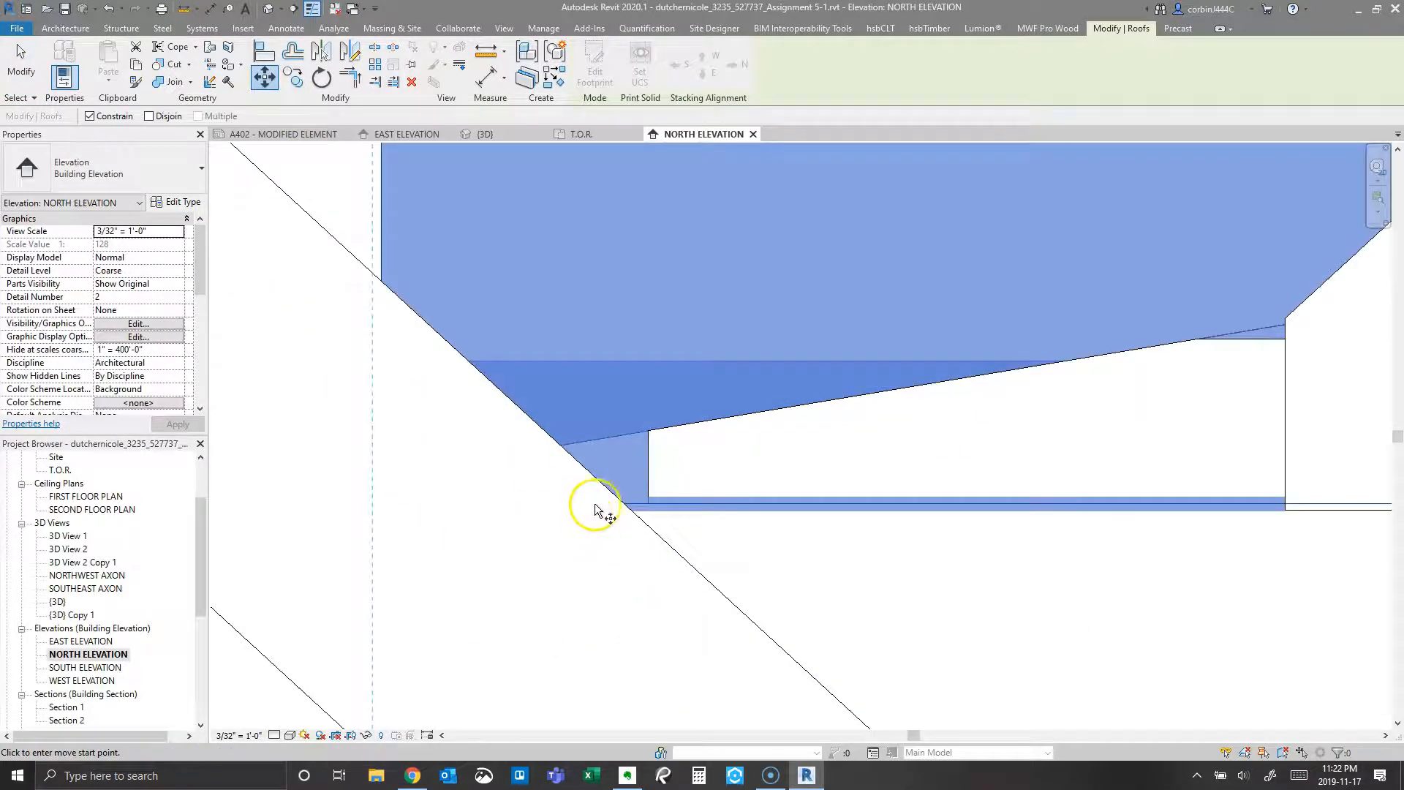
click(628, 361)
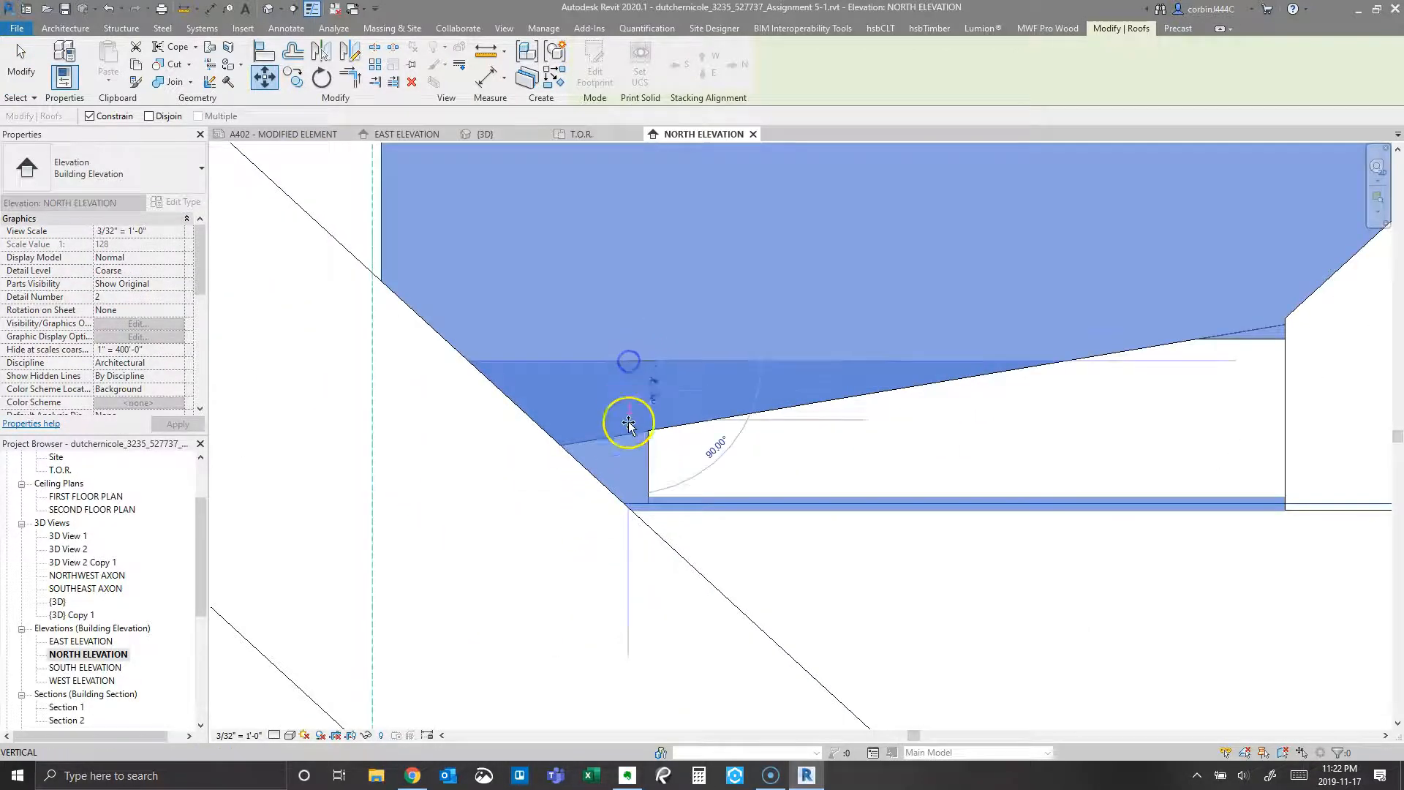
click(628, 511)
scroll(542, 496, down, 2)
key(Escape)
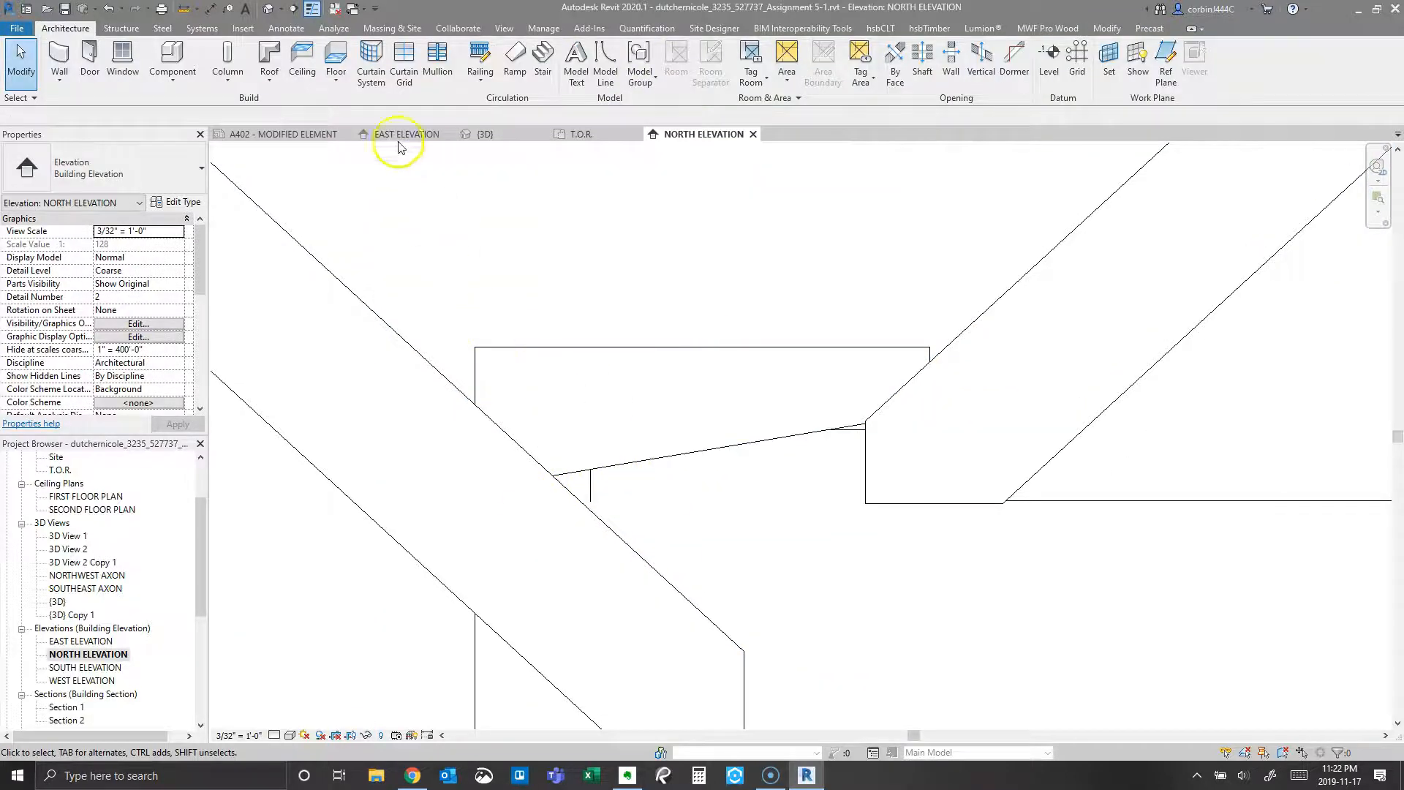
Step: Try to align the infill roof with the lower main roof's eave in the {3D} view
click(972, 323)
click(483, 135)
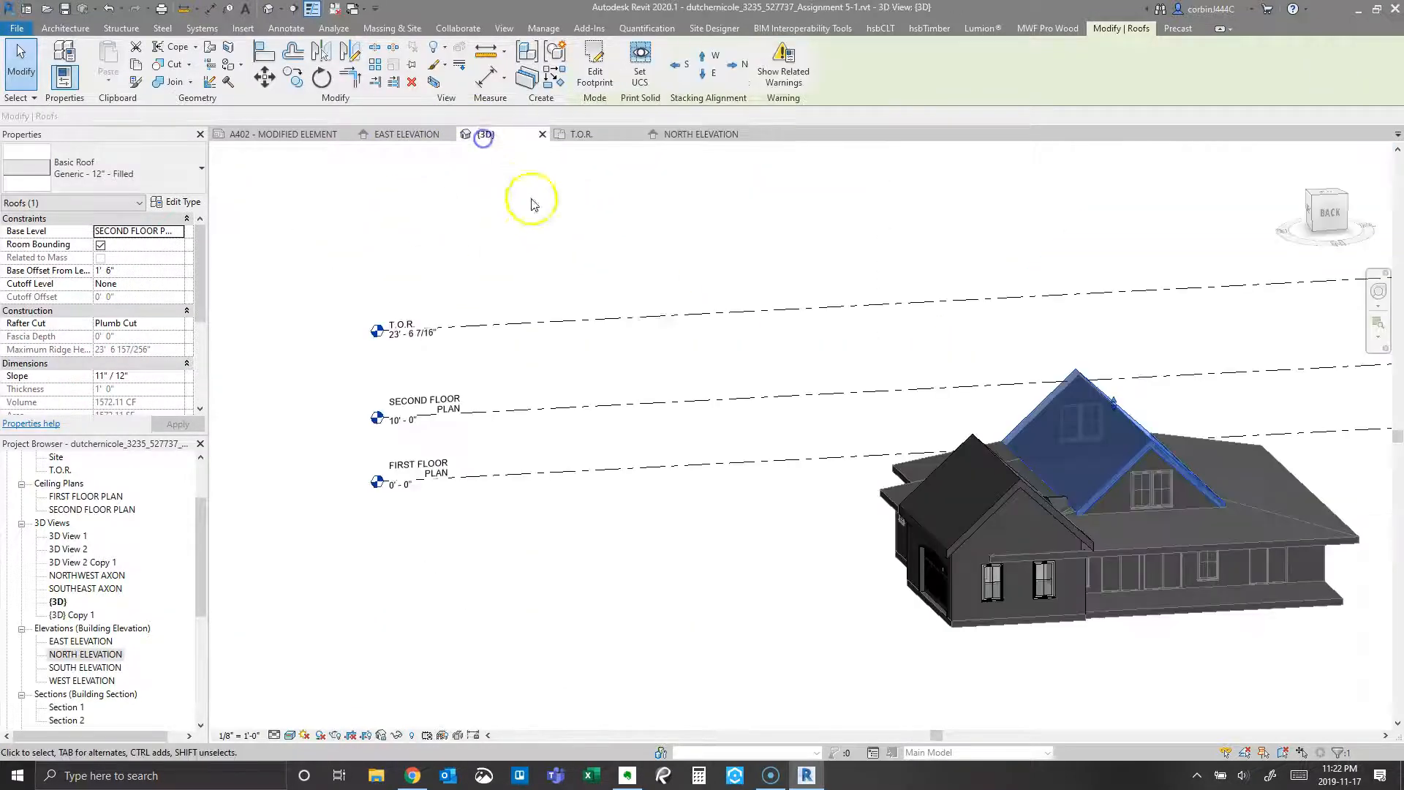
shift+middle_drag(871, 496, 1002, 590)
scroll(1002, 589, up, 6)
scroll(981, 520, up, 1)
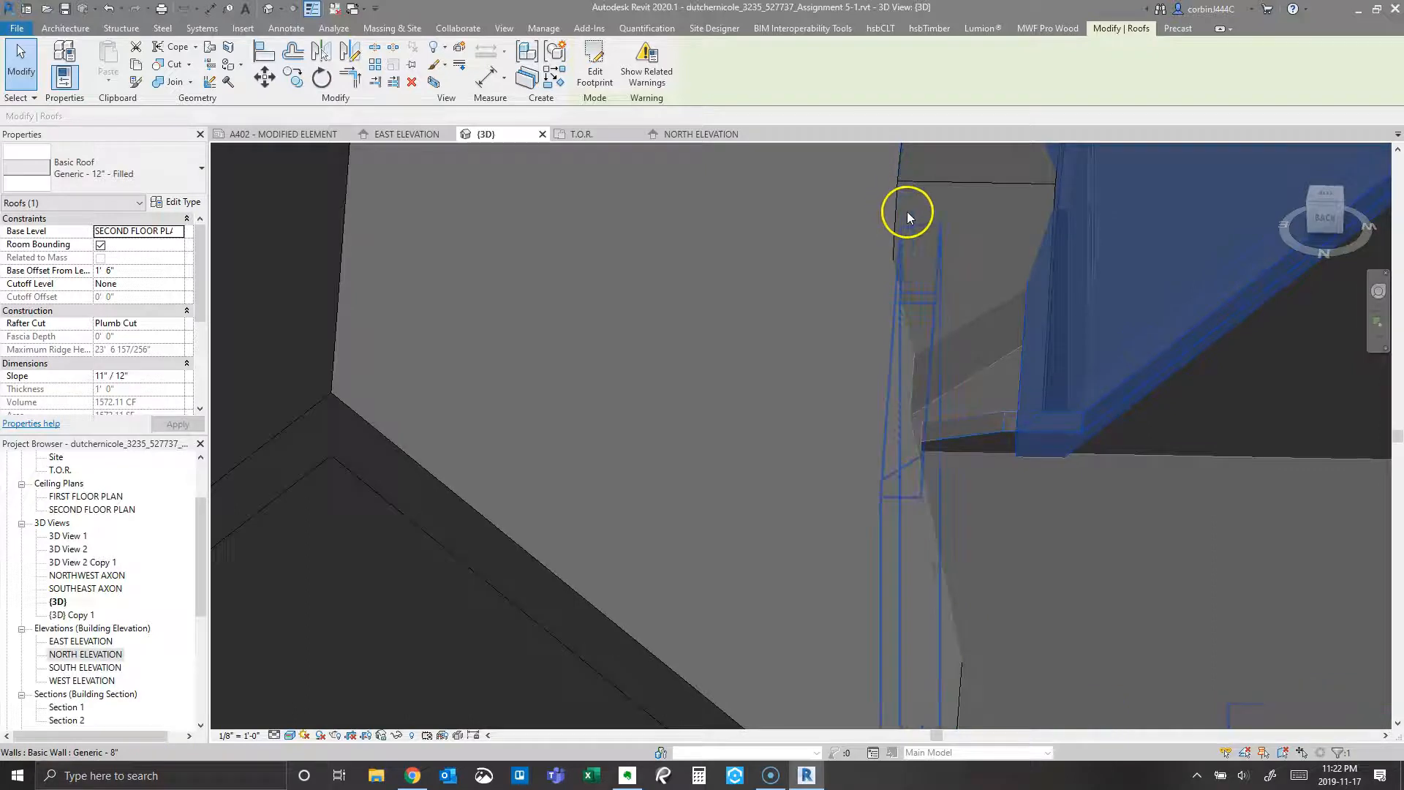
click(264, 53)
scroll(1006, 510, down, 4)
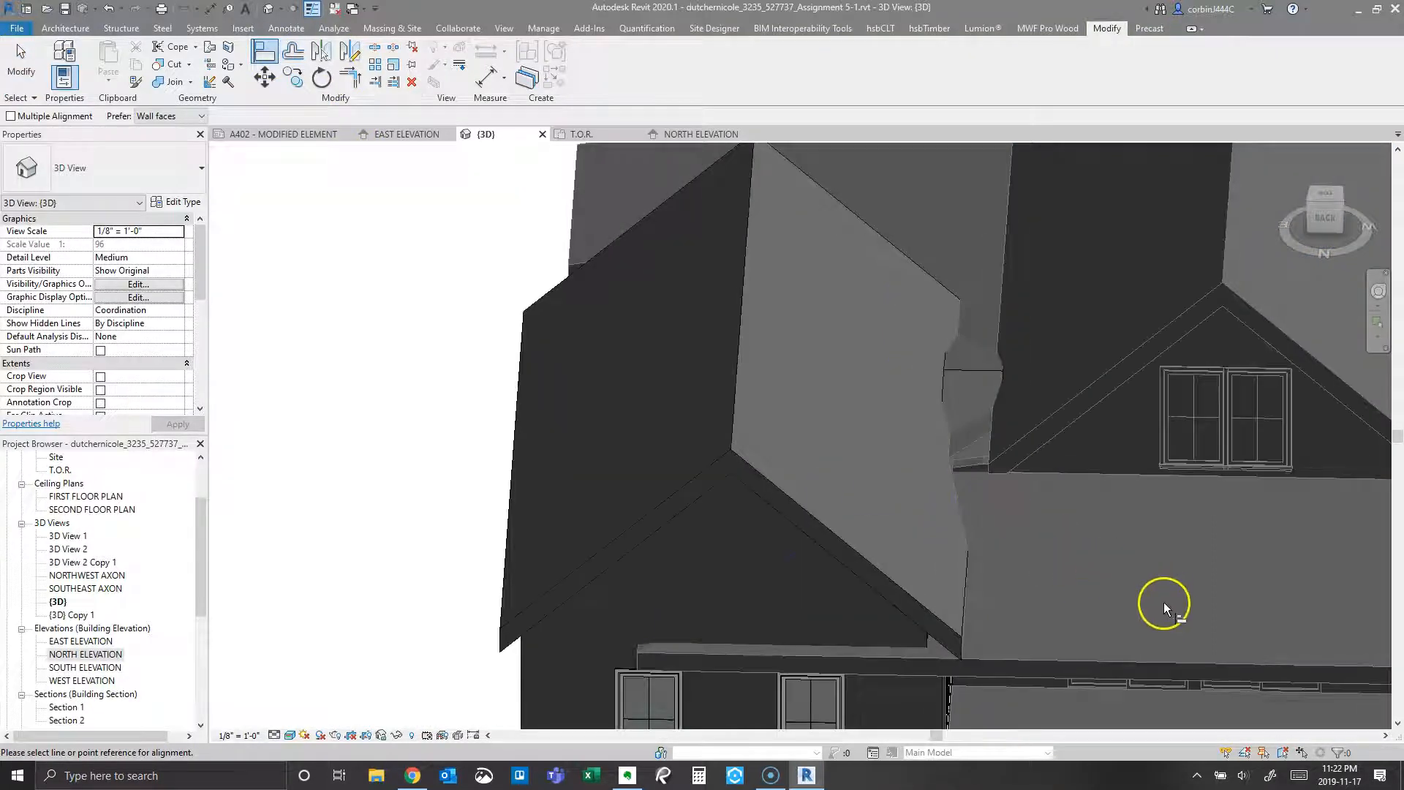
click(1095, 658)
click(971, 371)
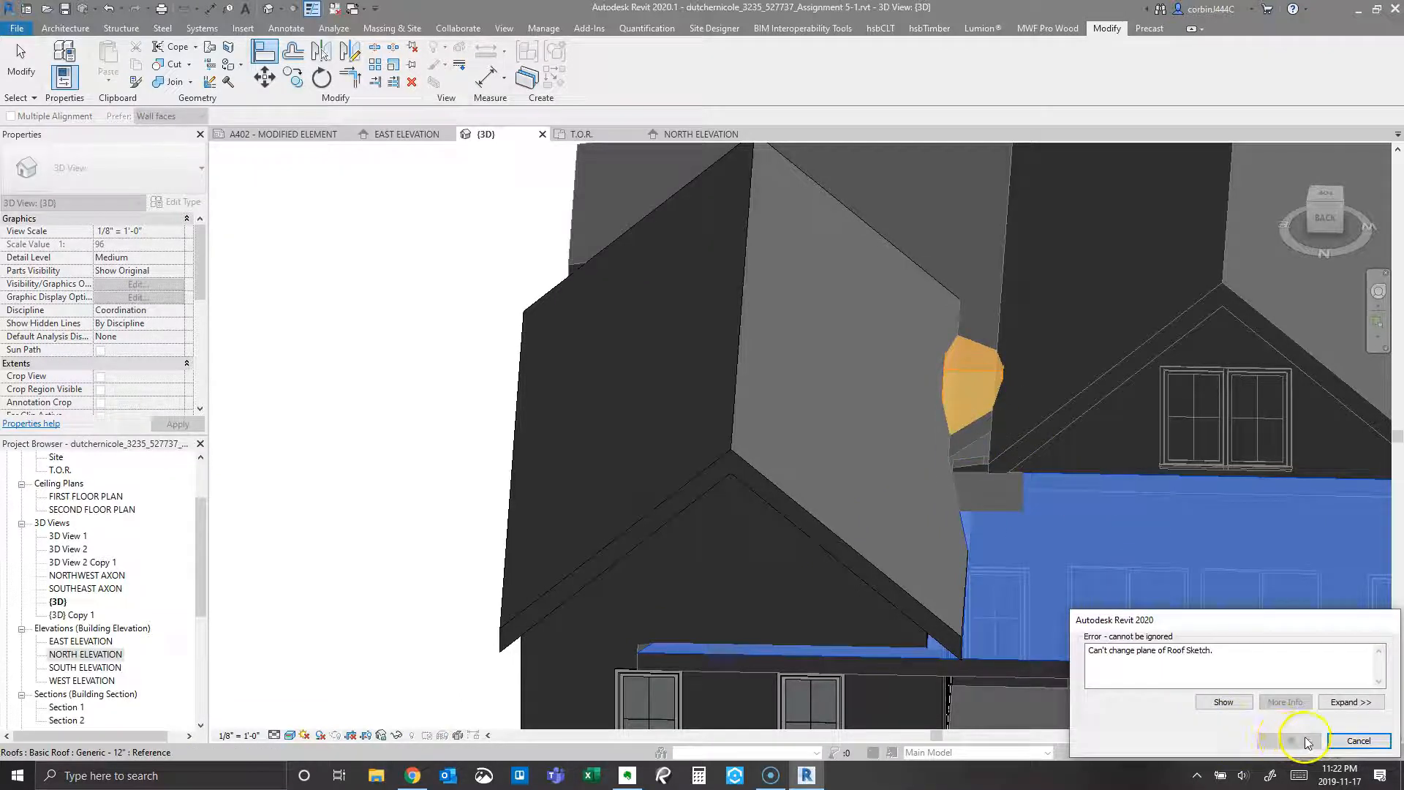
click(1349, 741)
scroll(1034, 445, up, 5)
key(Escape)
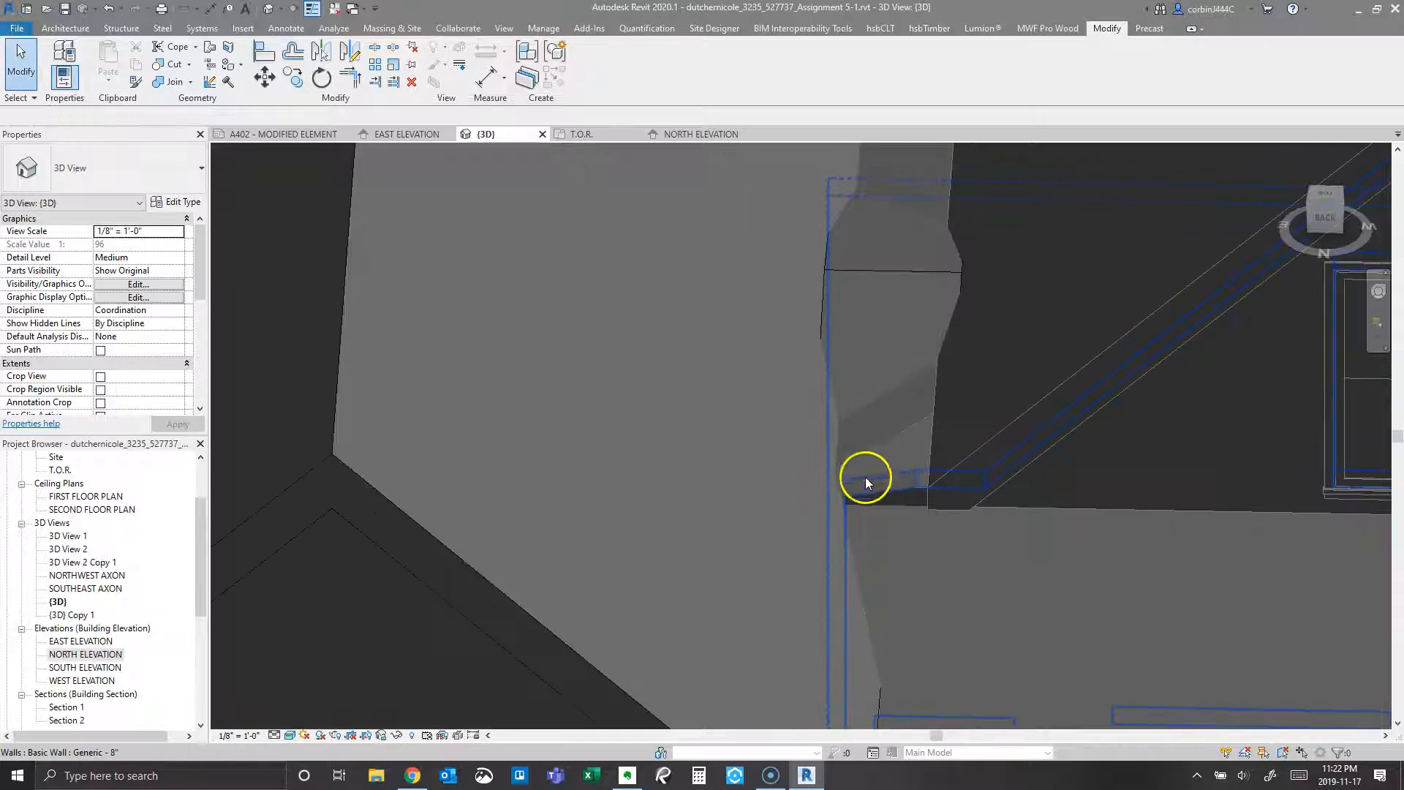
Step: Place a north-south section through the infill roof in the T.O.R. plan, looking toward the existing house, and open its view
scroll(896, 381, down, 10)
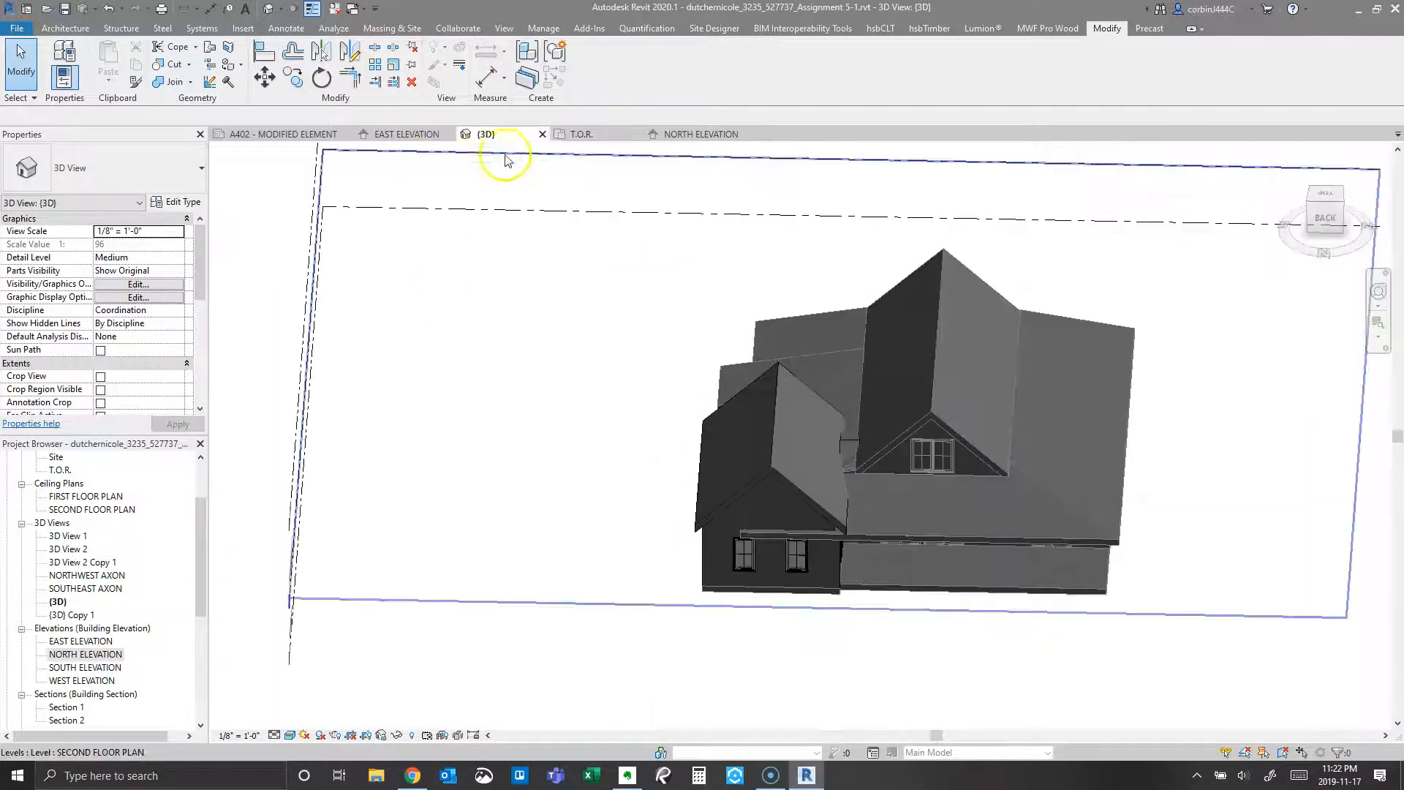
click(572, 134)
scroll(731, 399, down, 3)
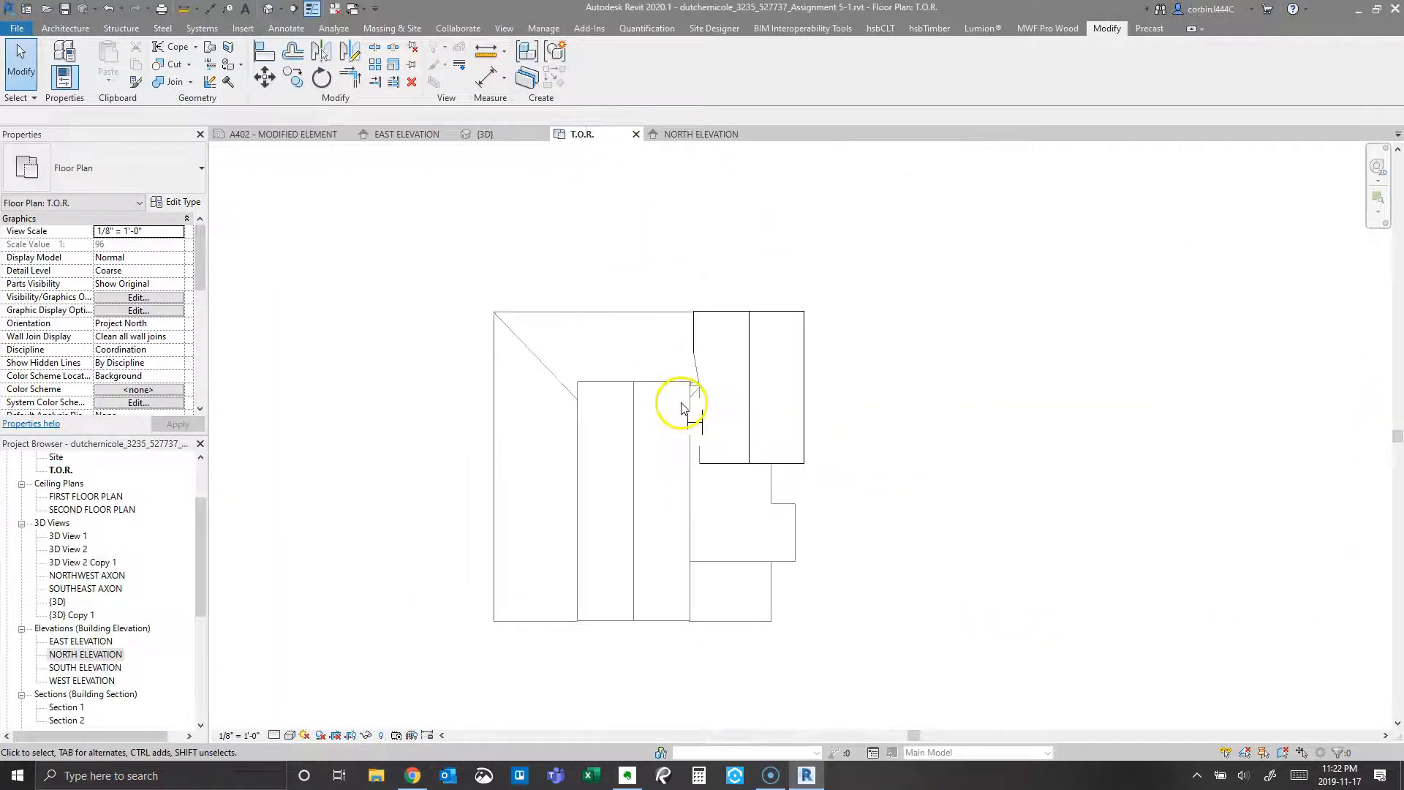
click(293, 10)
click(696, 636)
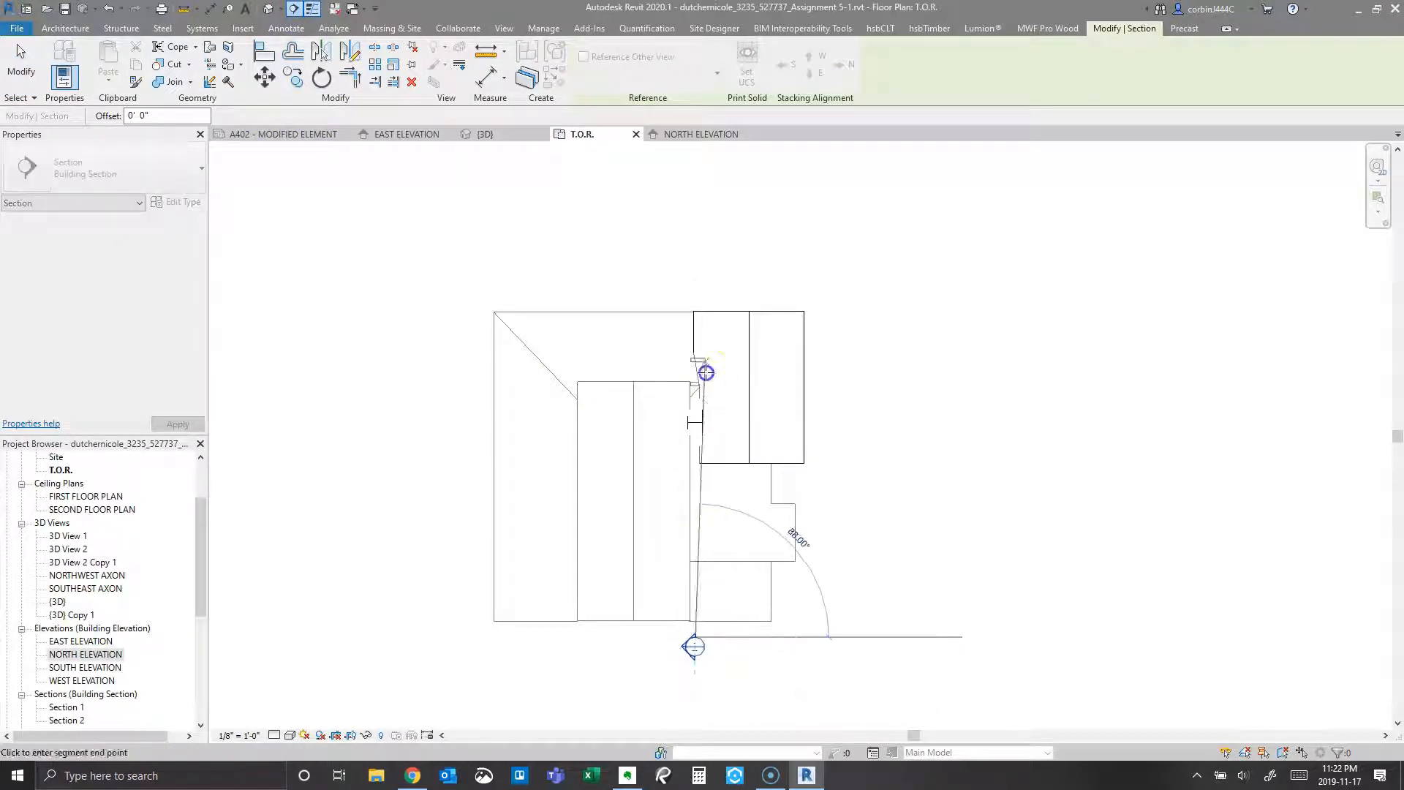
click(696, 286)
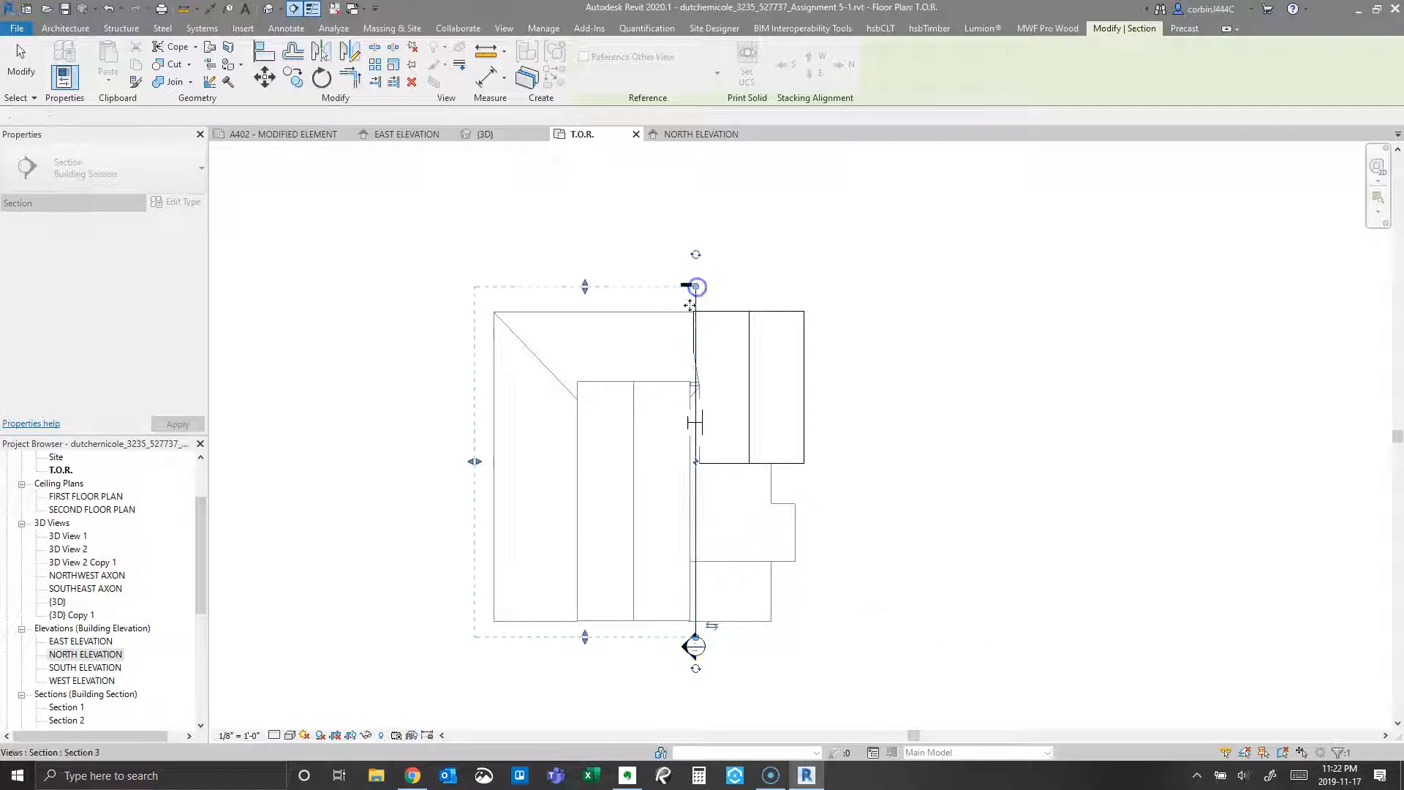
key(Escape)
double_click(697, 635)
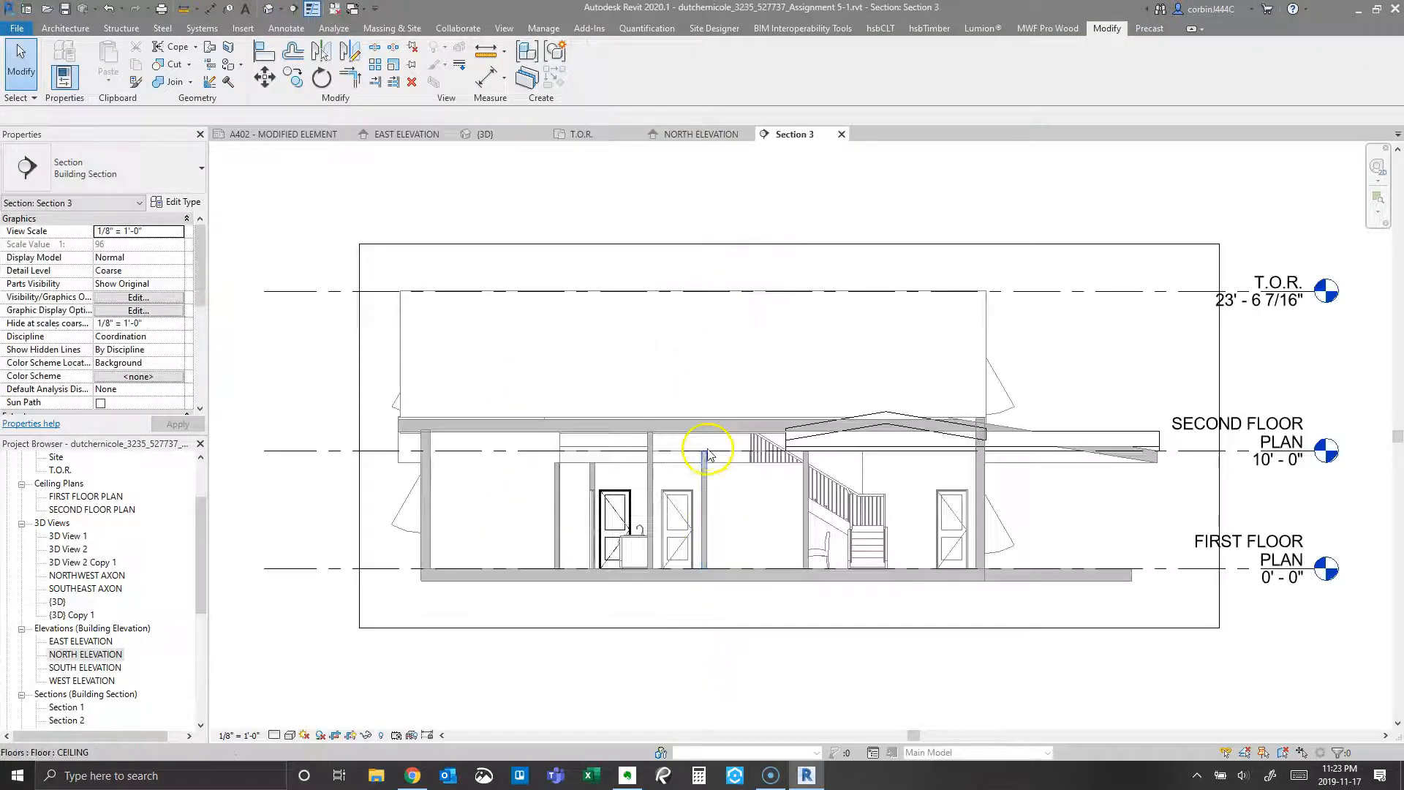
Step: In the section, move the infill roof up about 5" so its upper eave corner meets the lower main roof's sloped surface
scroll(909, 402, up, 6)
click(1088, 472)
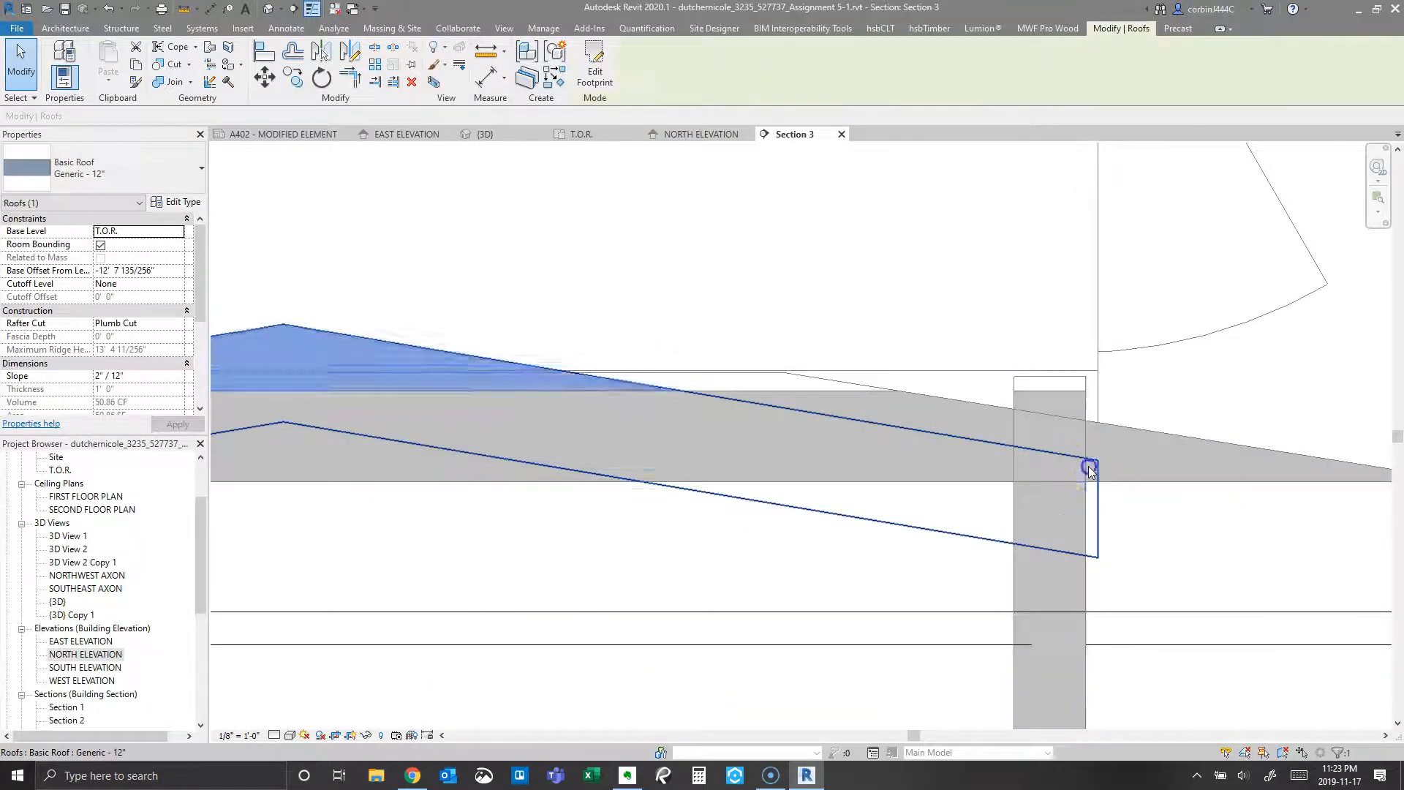
click(263, 77)
click(1096, 463)
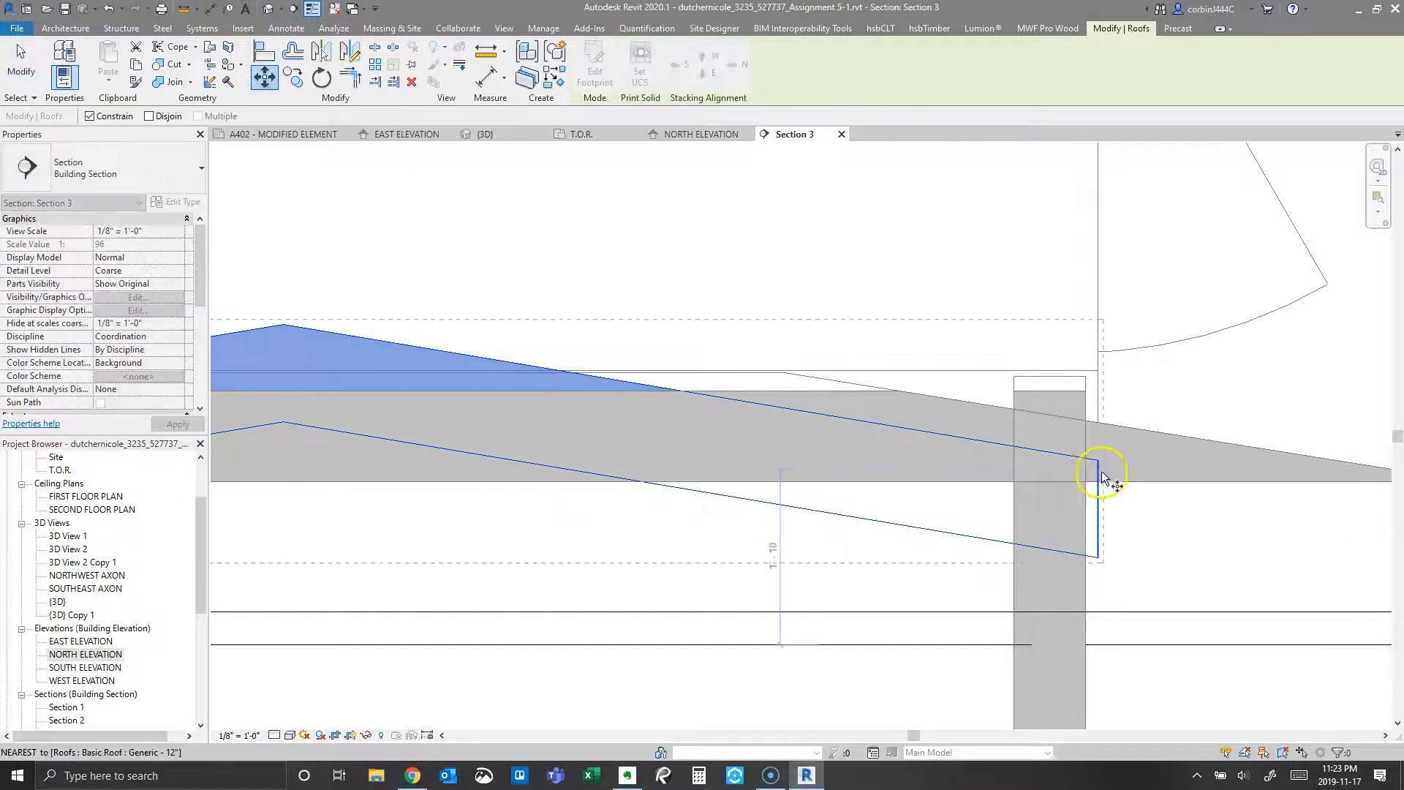
click(1099, 422)
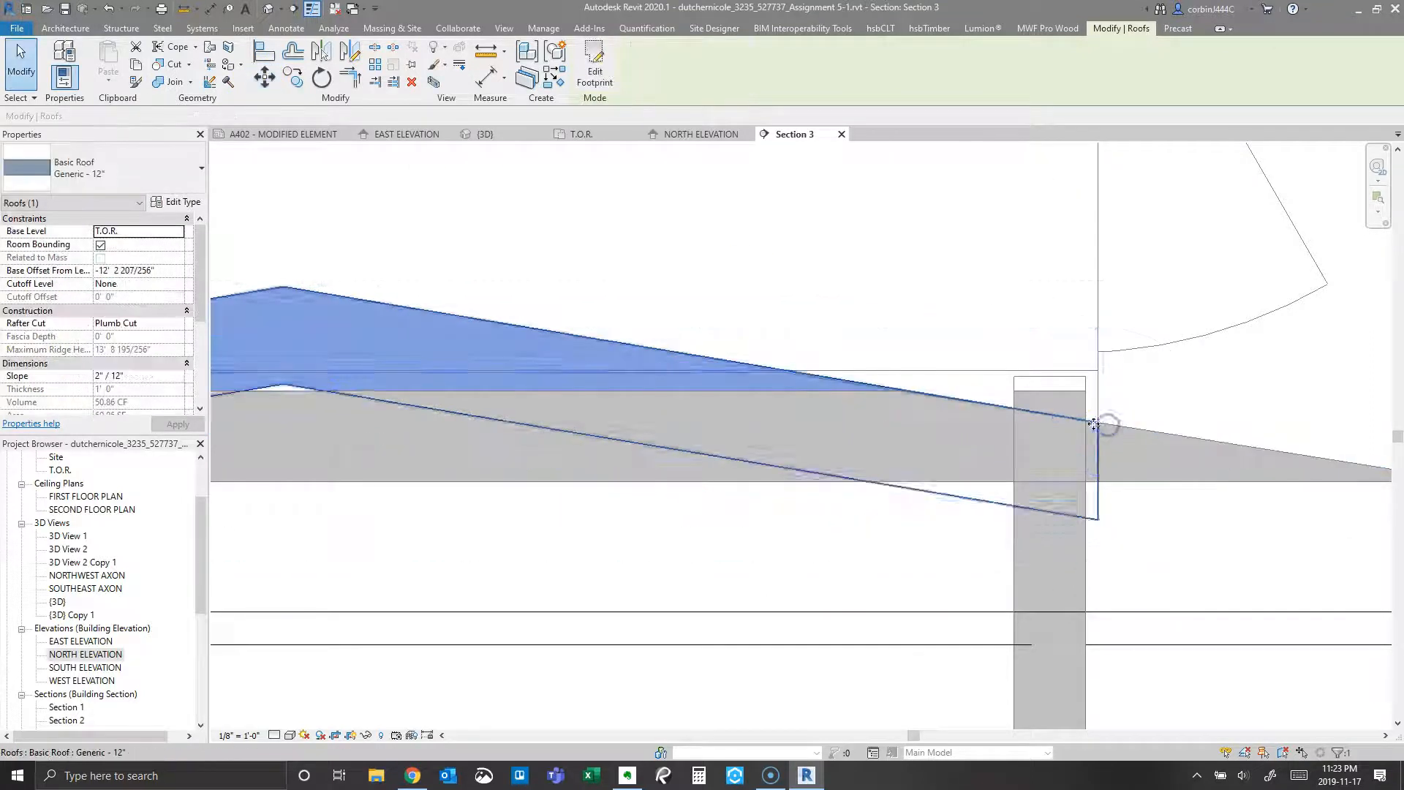
click(1161, 396)
scroll(1164, 395, down, 5)
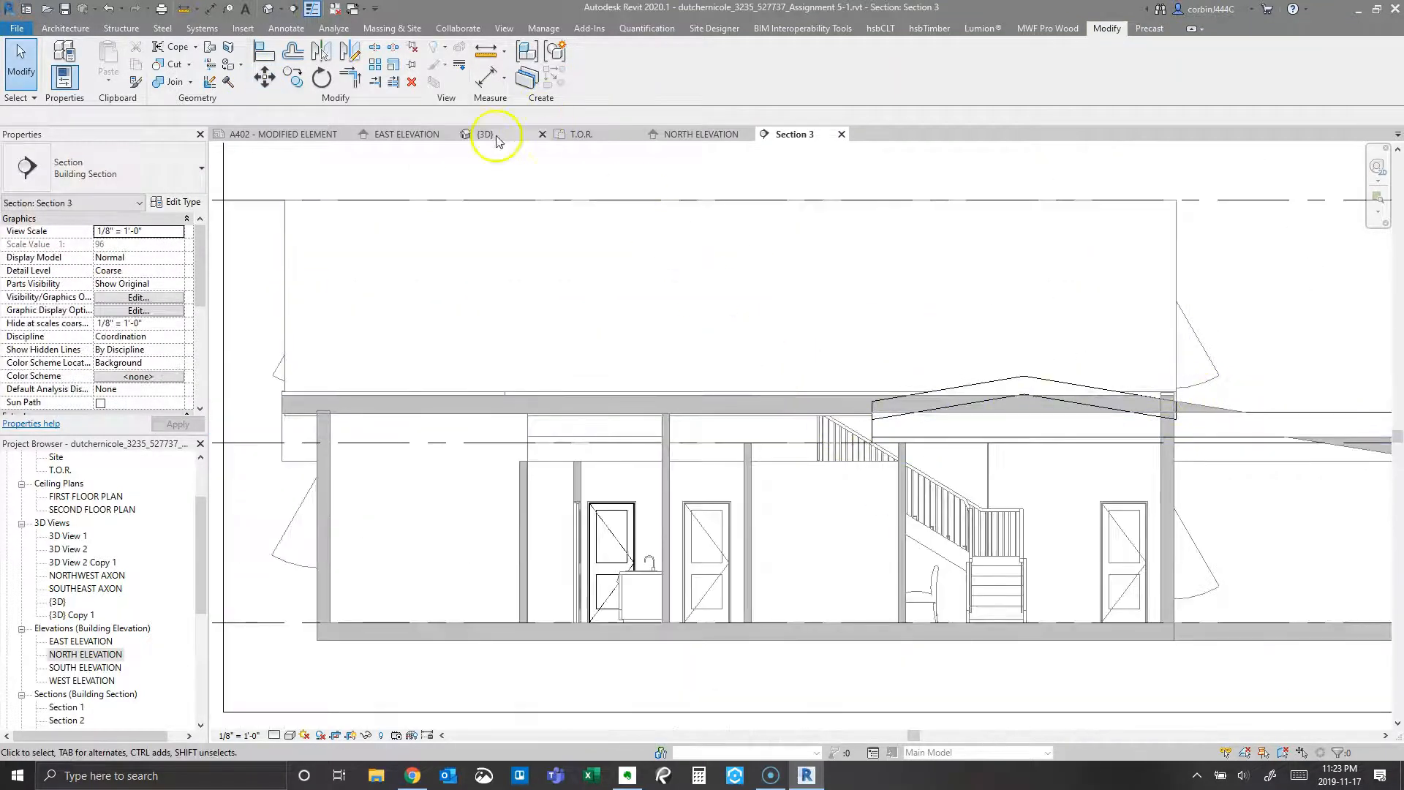
Step: In the {3D} view, edit the profile of the gable wall protruding through the infill roof: lower its short top line and delete the short sloped line
click(496, 140)
scroll(854, 500, up, 8)
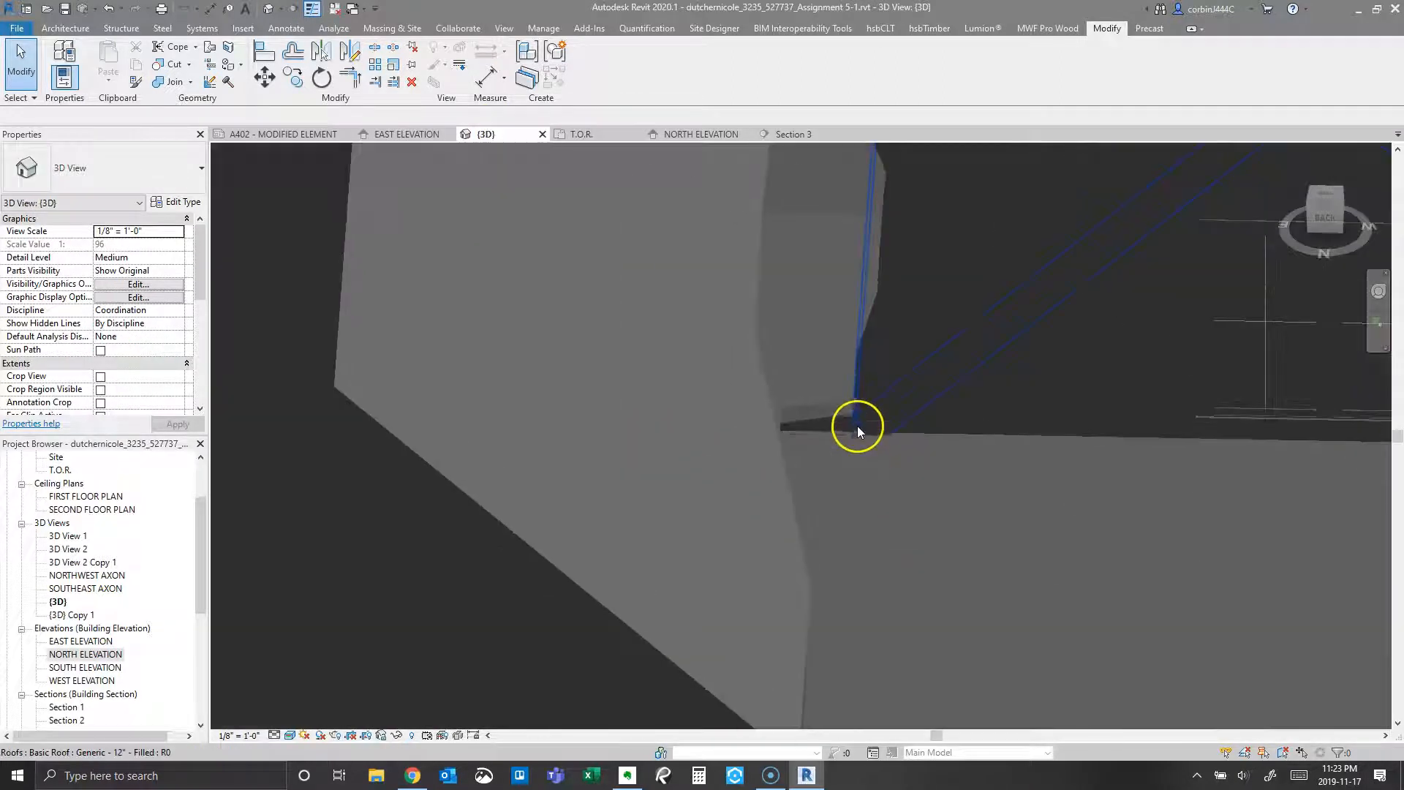
scroll(804, 445, up, 4)
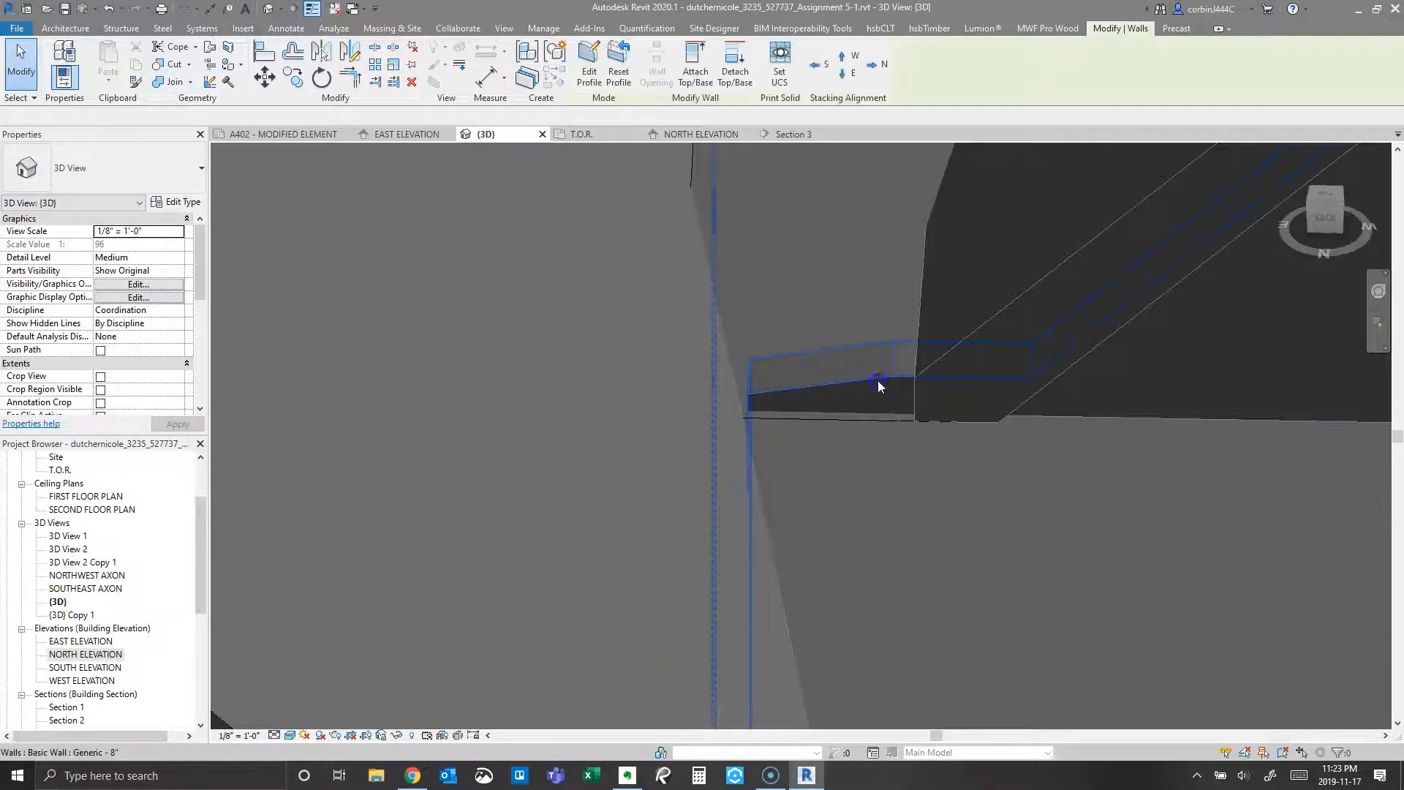
click(877, 380)
click(601, 69)
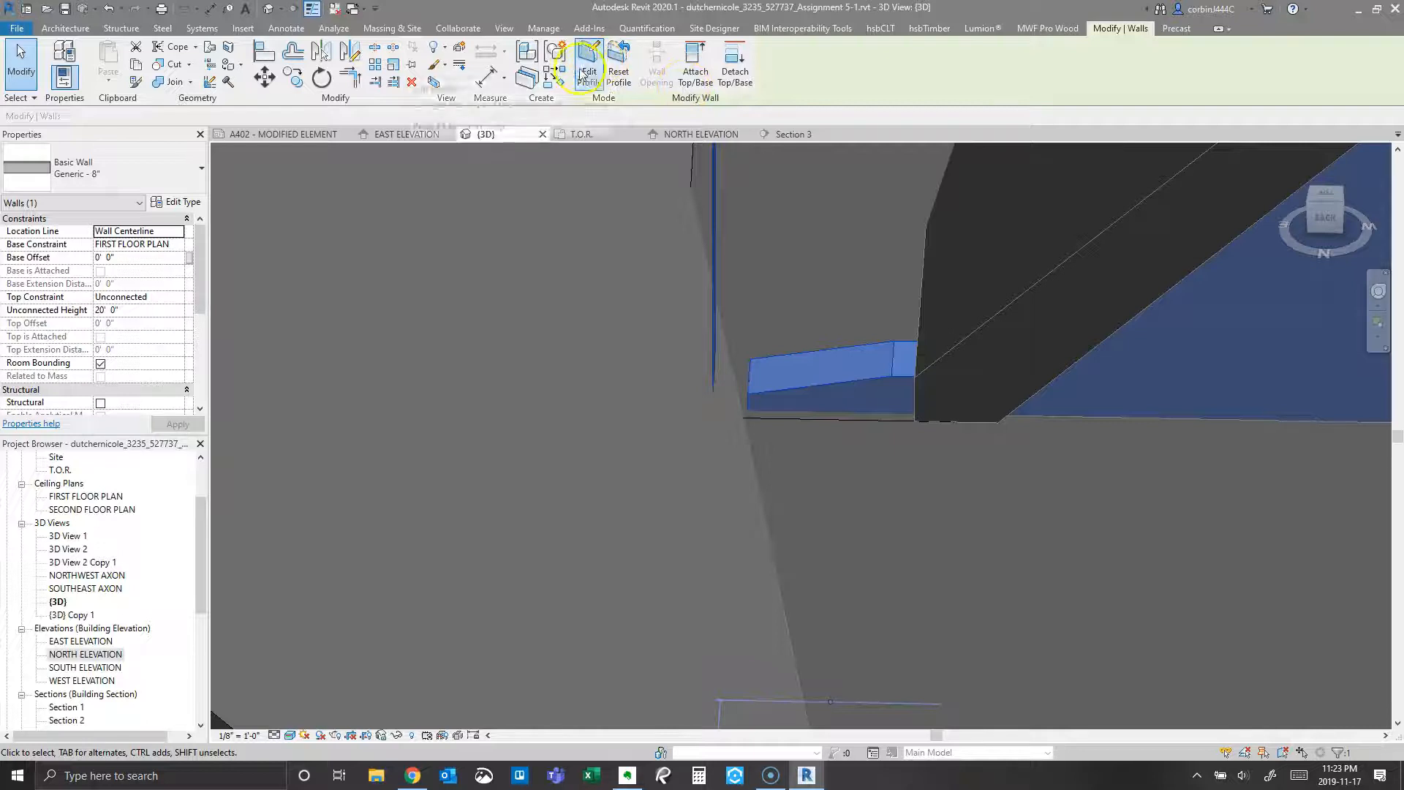
mouse_move(946, 363)
mouse_down()
mouse_move(938, 429)
mouse_move(910, 449)
mouse_up()
click(724, 409)
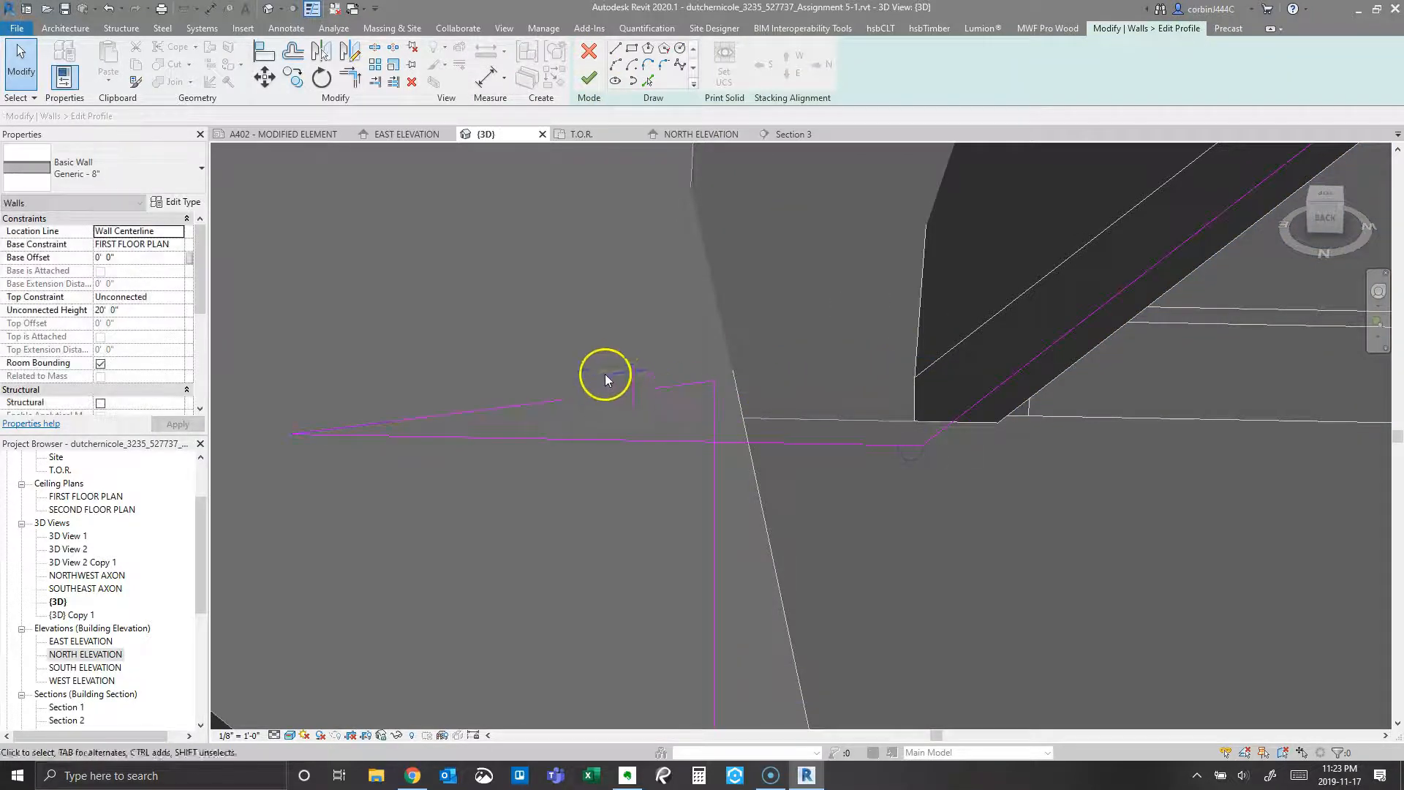
click(545, 402)
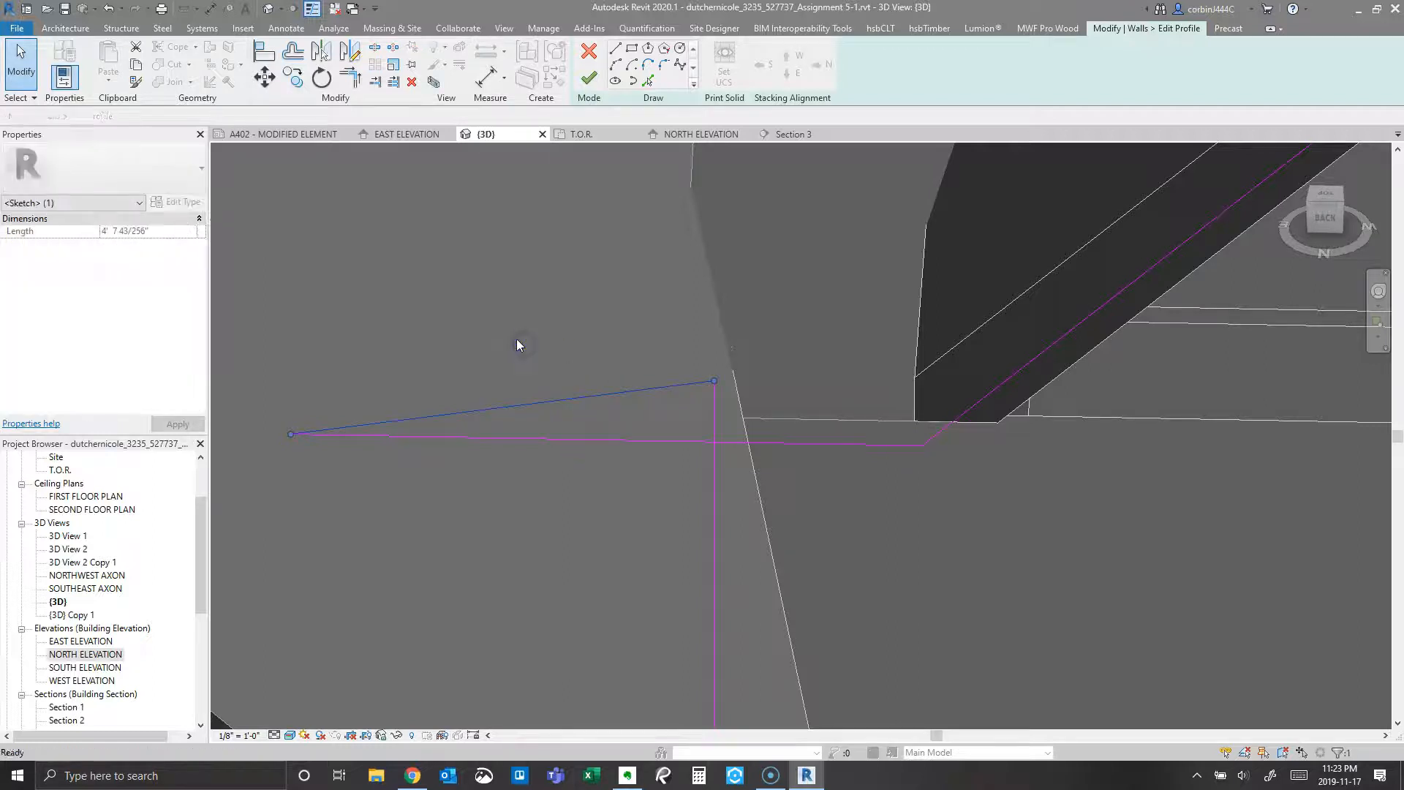
key(Delete)
Step: Trim the wall profile's vertical side and lowered horizontal line to a corner and finish the profile edit
click(350, 78)
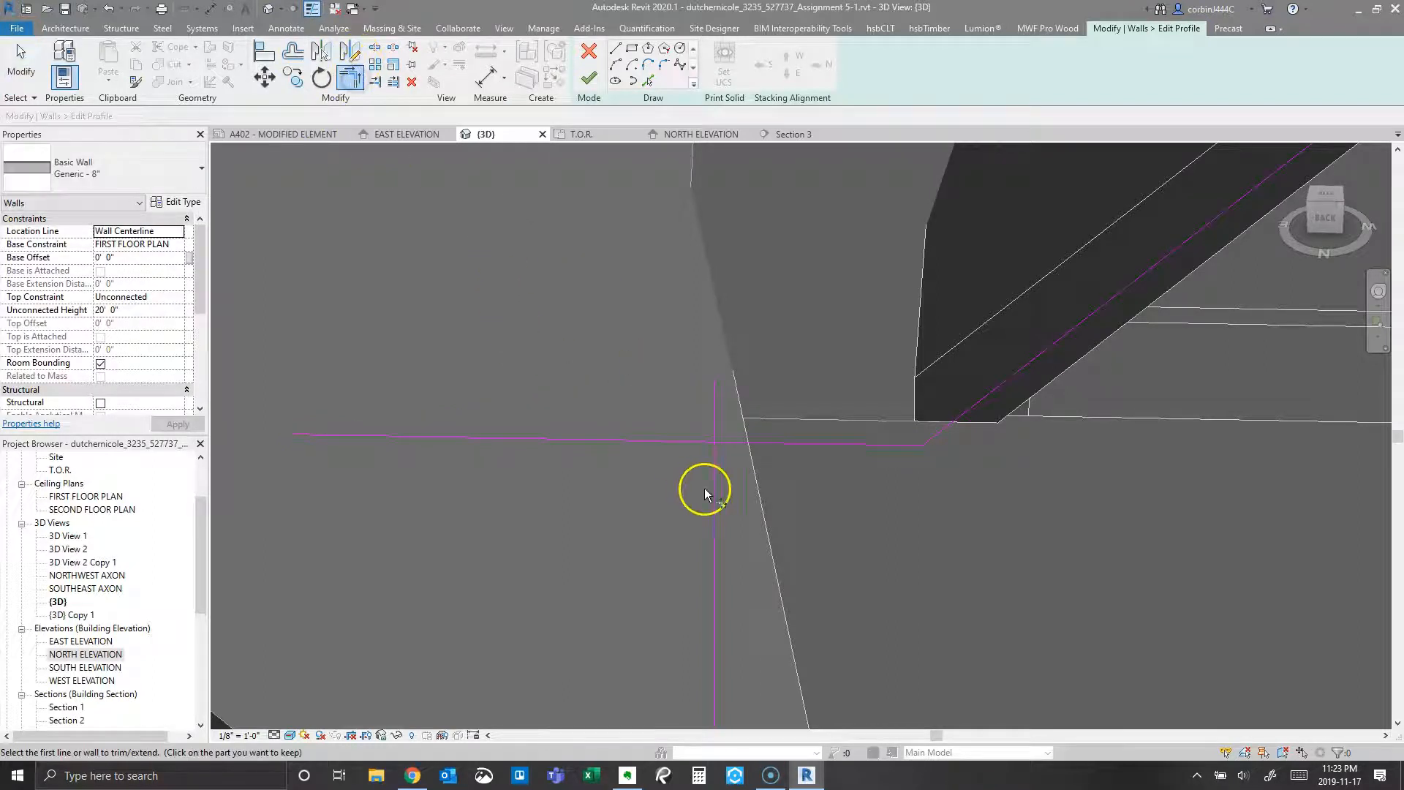
click(612, 65)
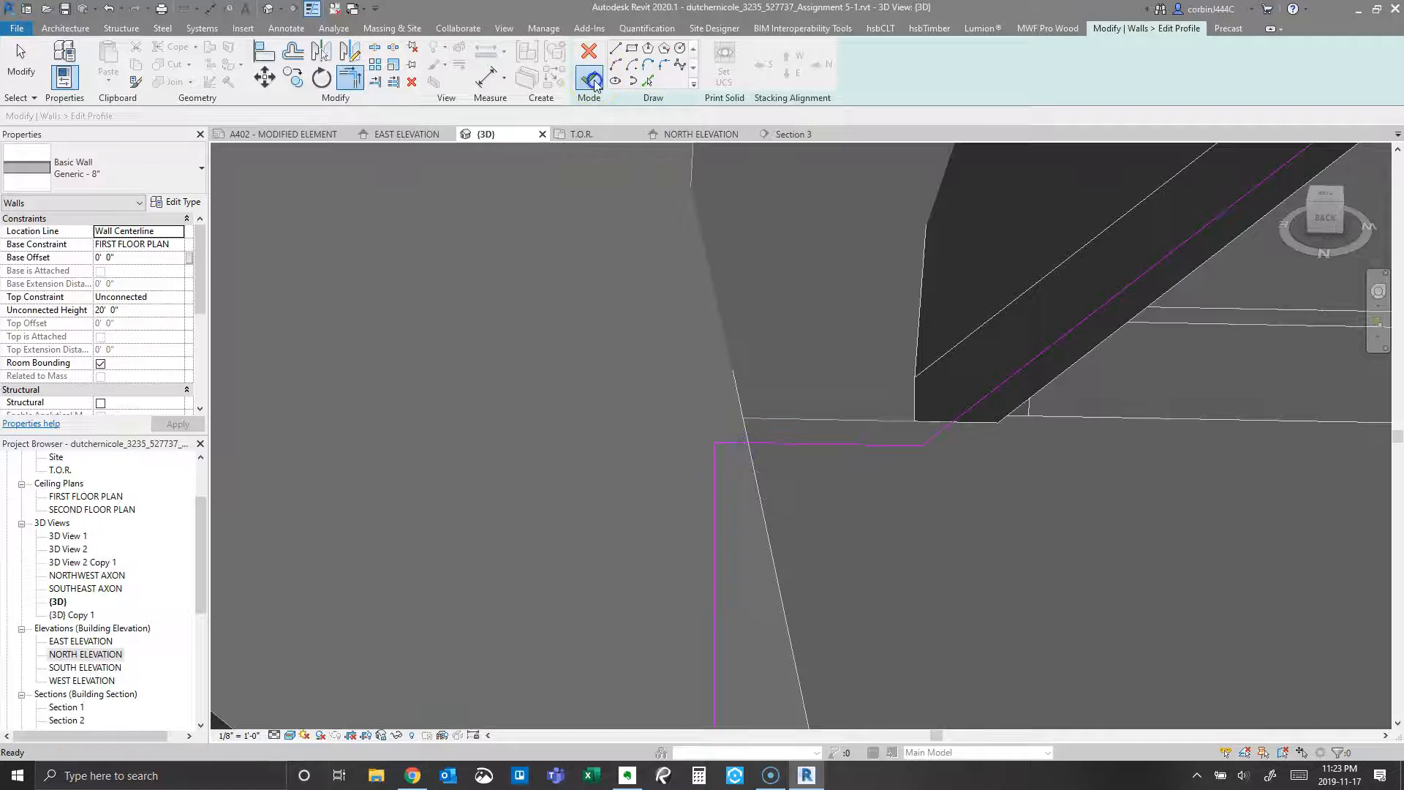
click(594, 82)
scroll(980, 432, down, 7)
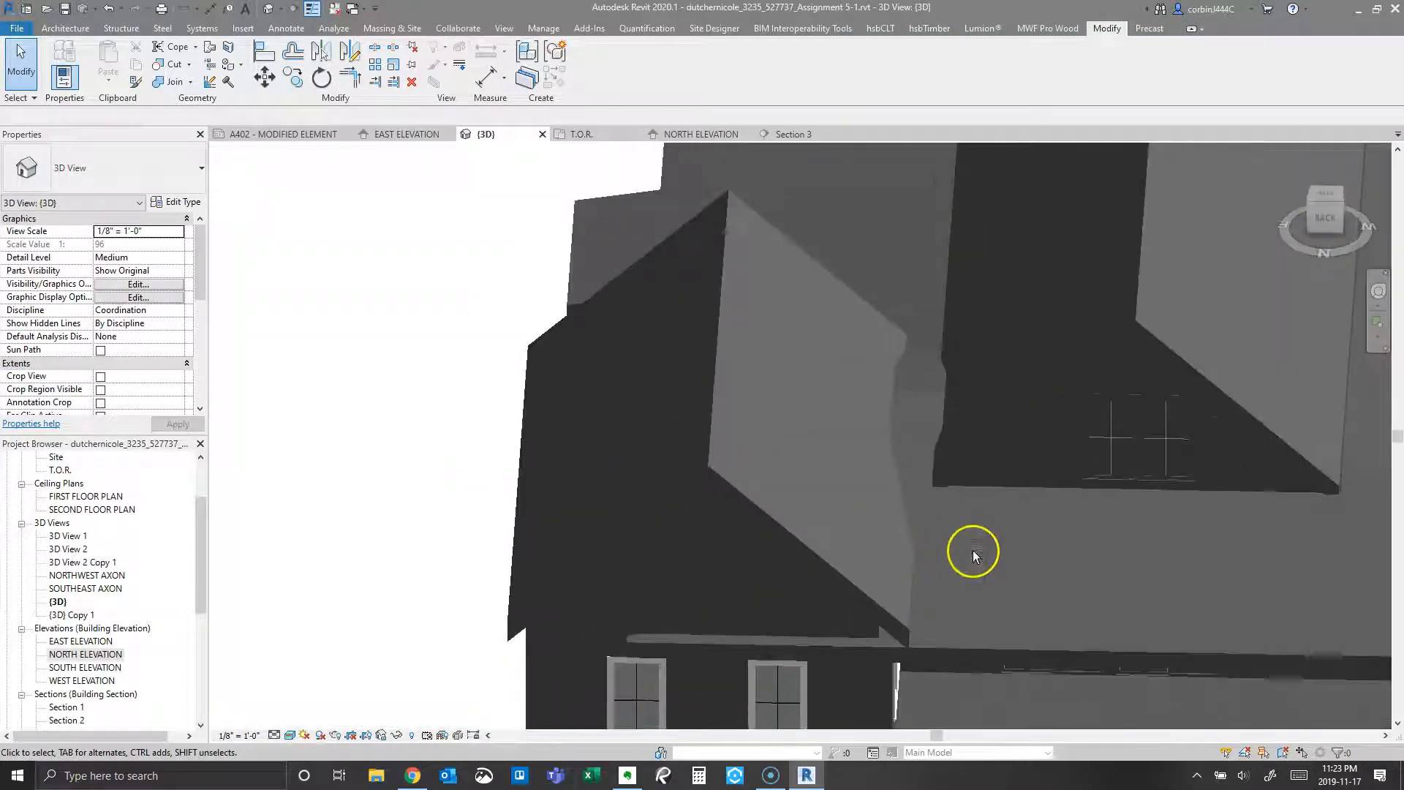
Step: In the T.O.R. plan, extend the infill roof's footprint by moving its south edge about 1'-7" outward, and finish the footprint edit
scroll(971, 551, down, 4)
shift+middle_drag(902, 439, 929, 631)
scroll(867, 347, up, 3)
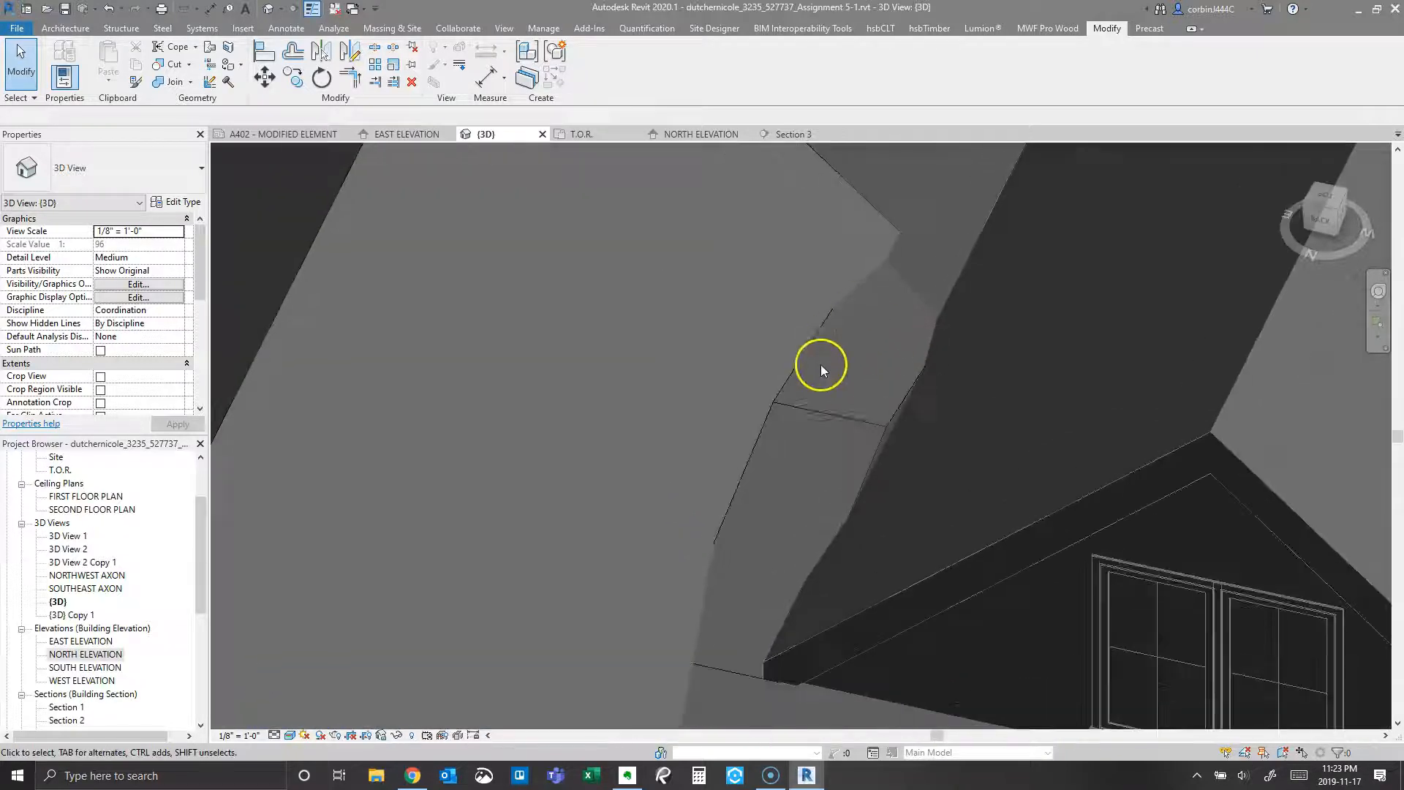
click(818, 416)
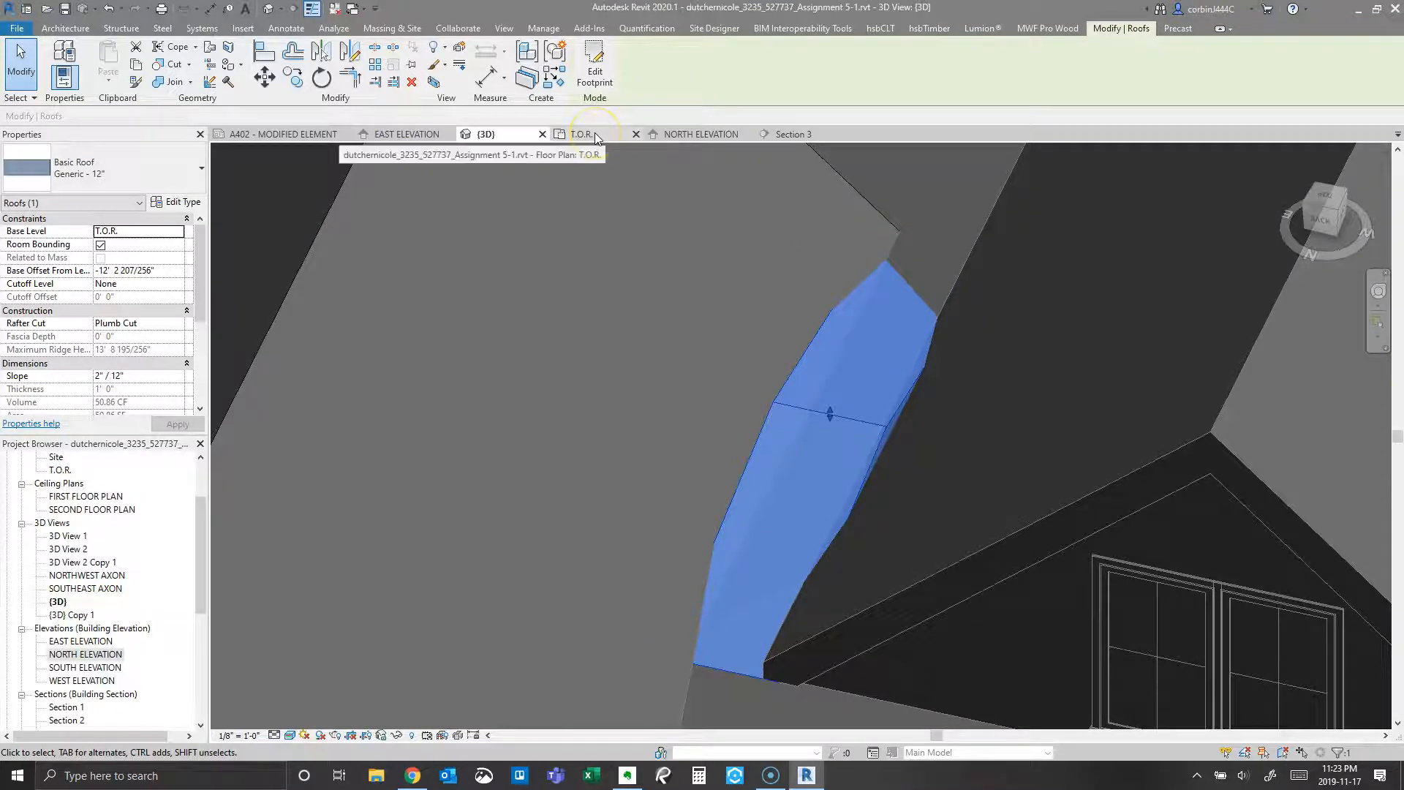
scroll(735, 664, up, 3)
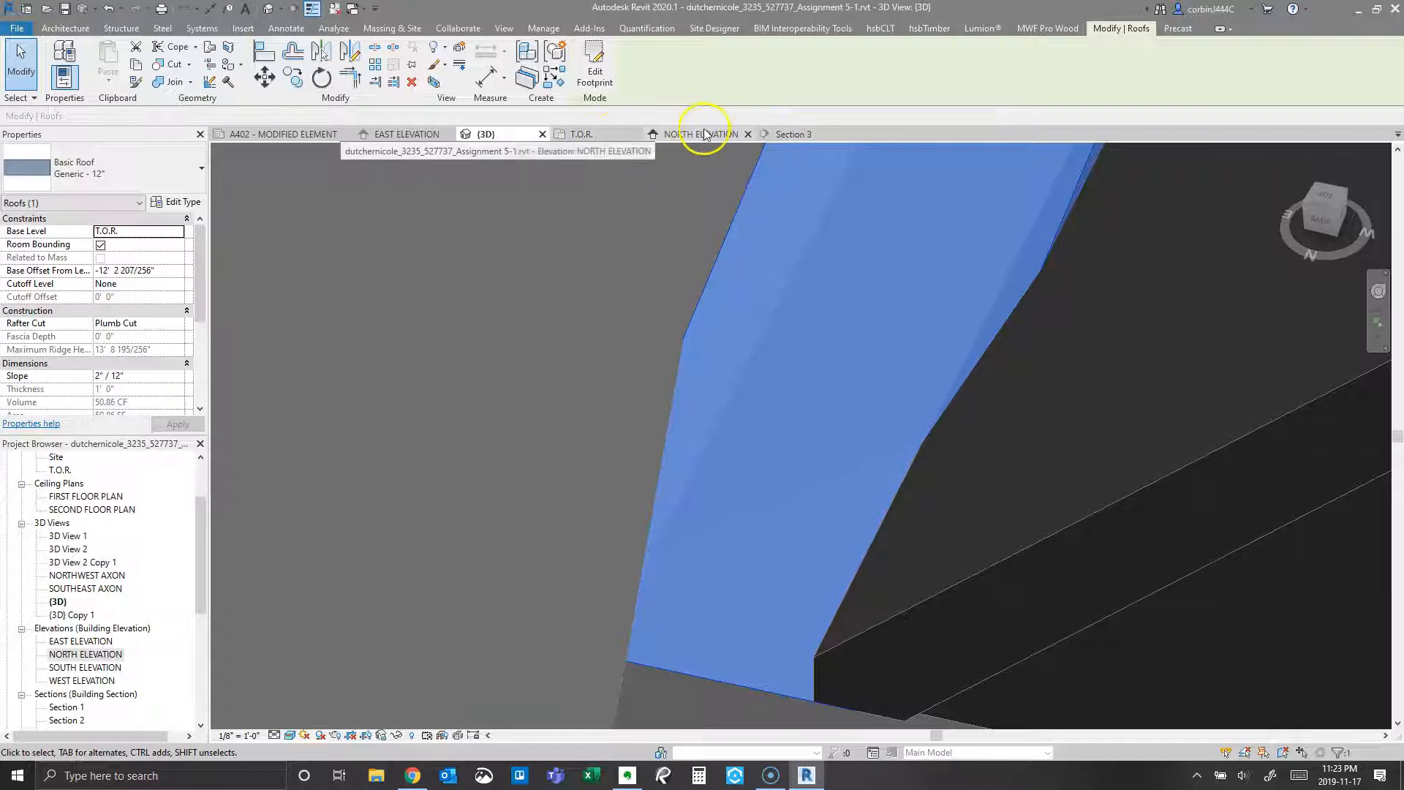
click(582, 135)
scroll(695, 423, up, 5)
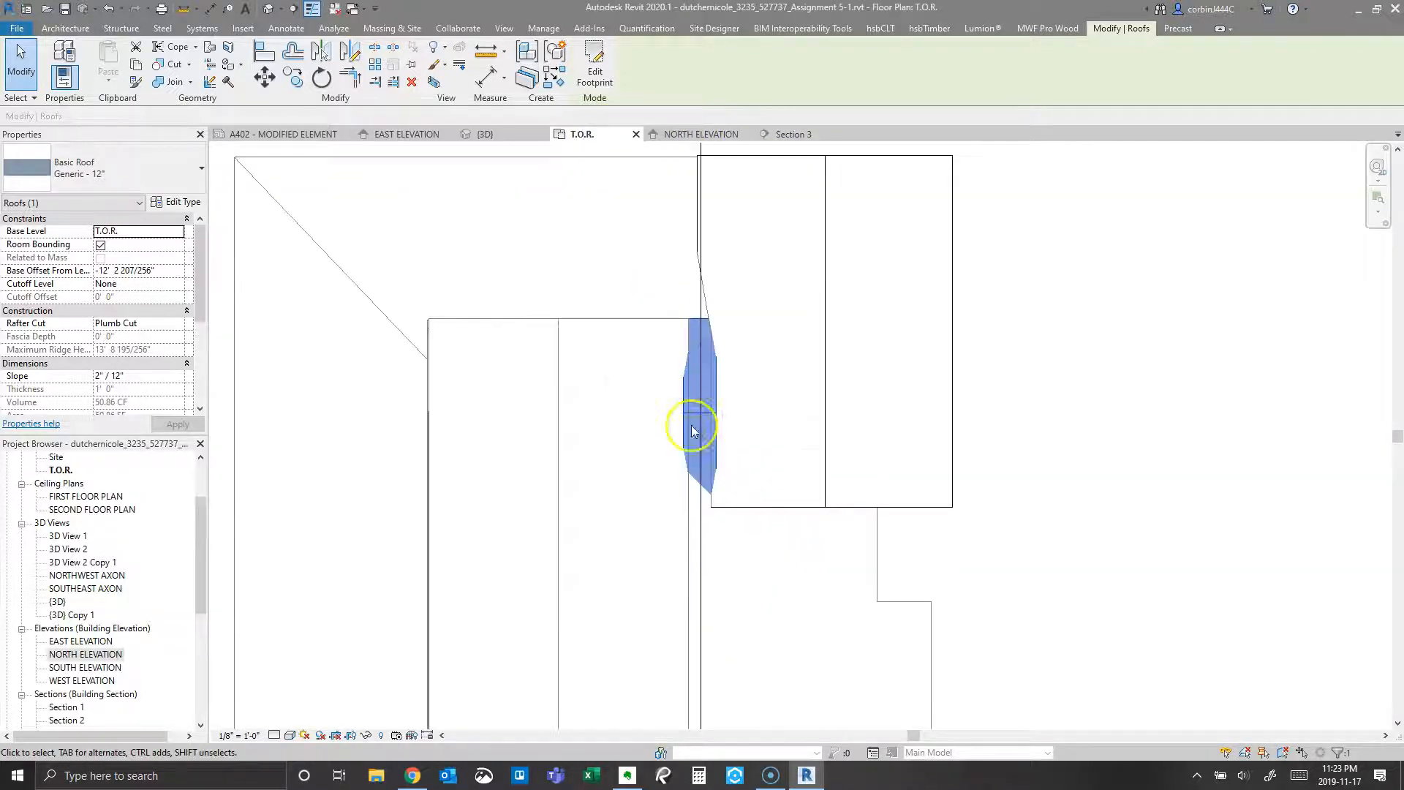
scroll(684, 439, up, 2)
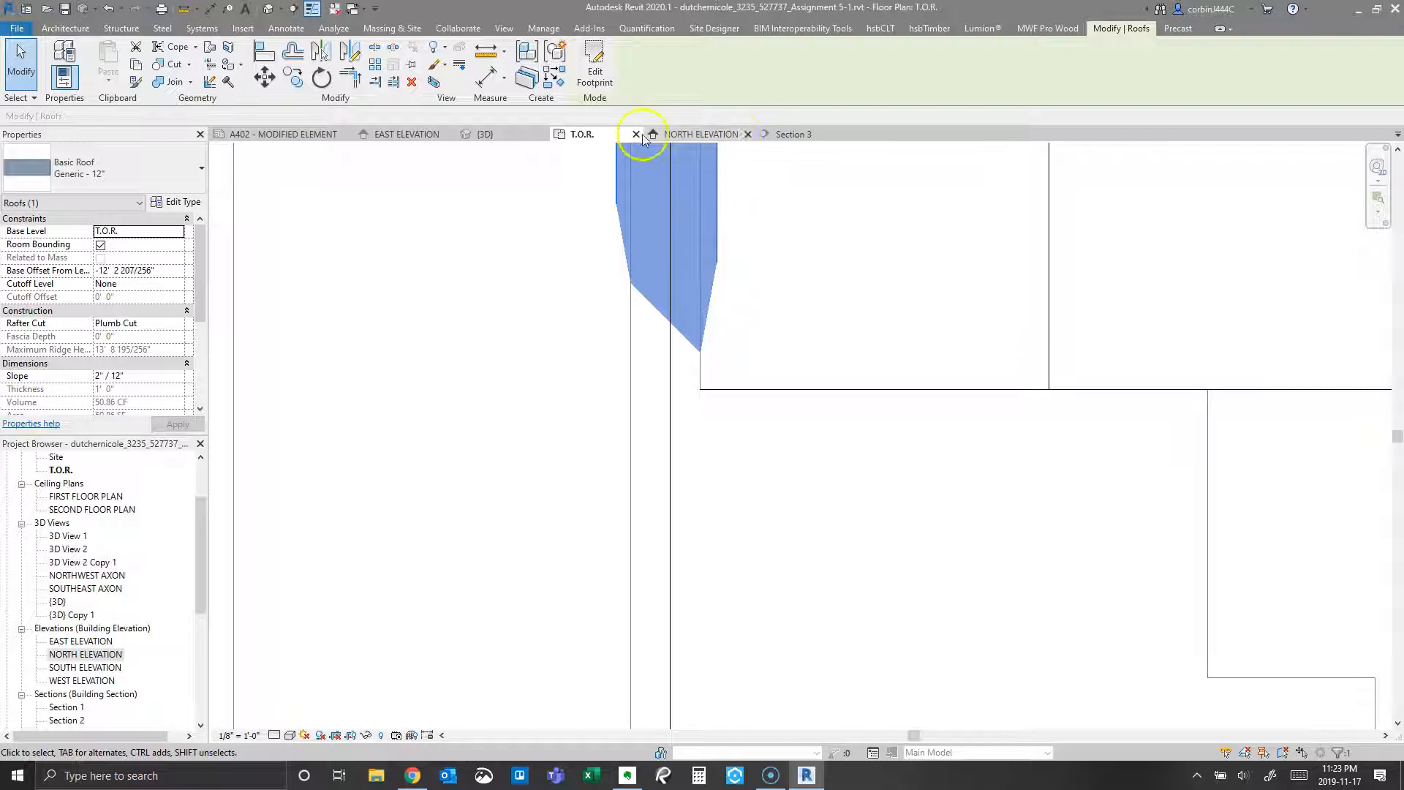
click(587, 67)
click(658, 389)
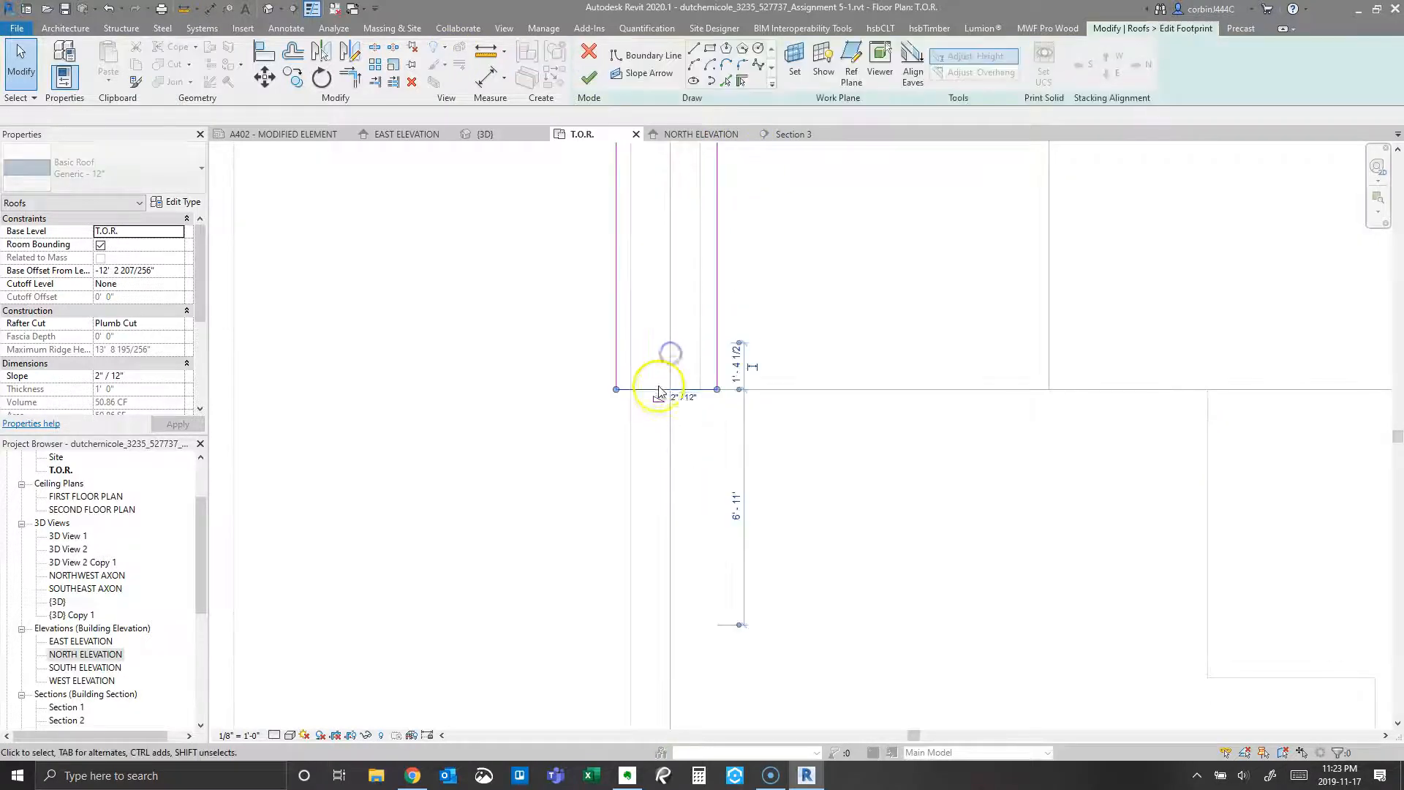
click(660, 396)
drag(637, 393, 642, 450)
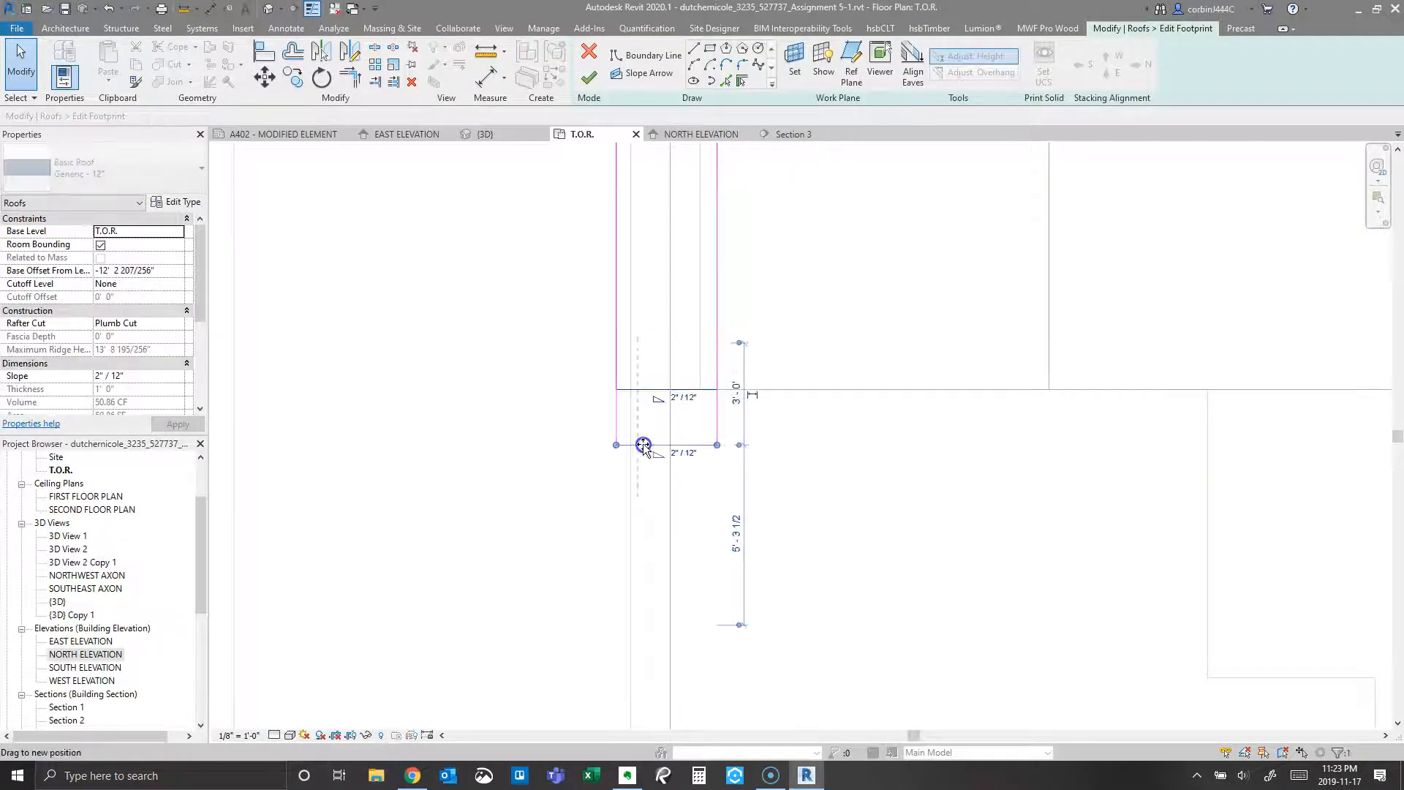
click(589, 76)
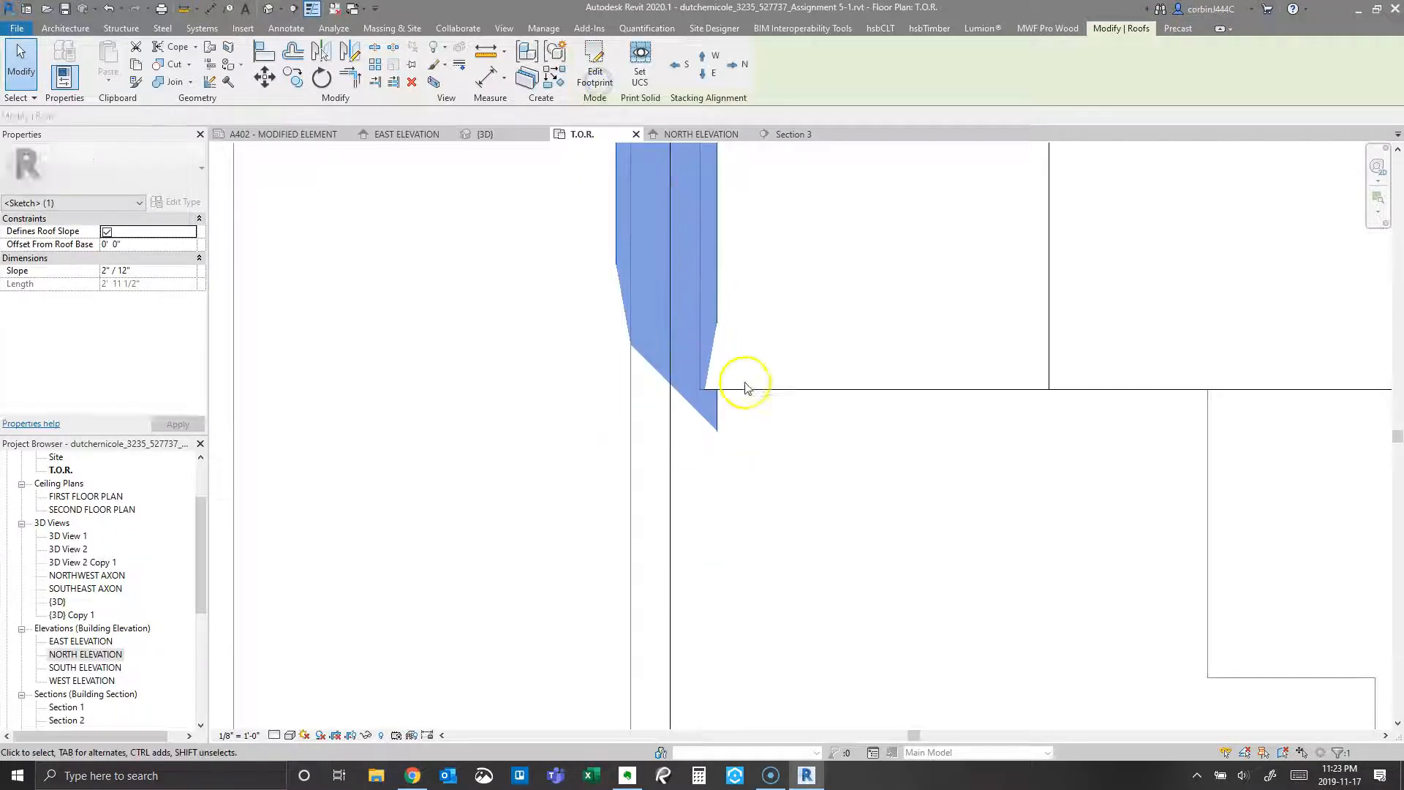
click(714, 461)
Step: Join the infill roof's geometry to the adjoining roofs on its west and east sides
scroll(699, 383, down, 4)
scroll(658, 300, up, 4)
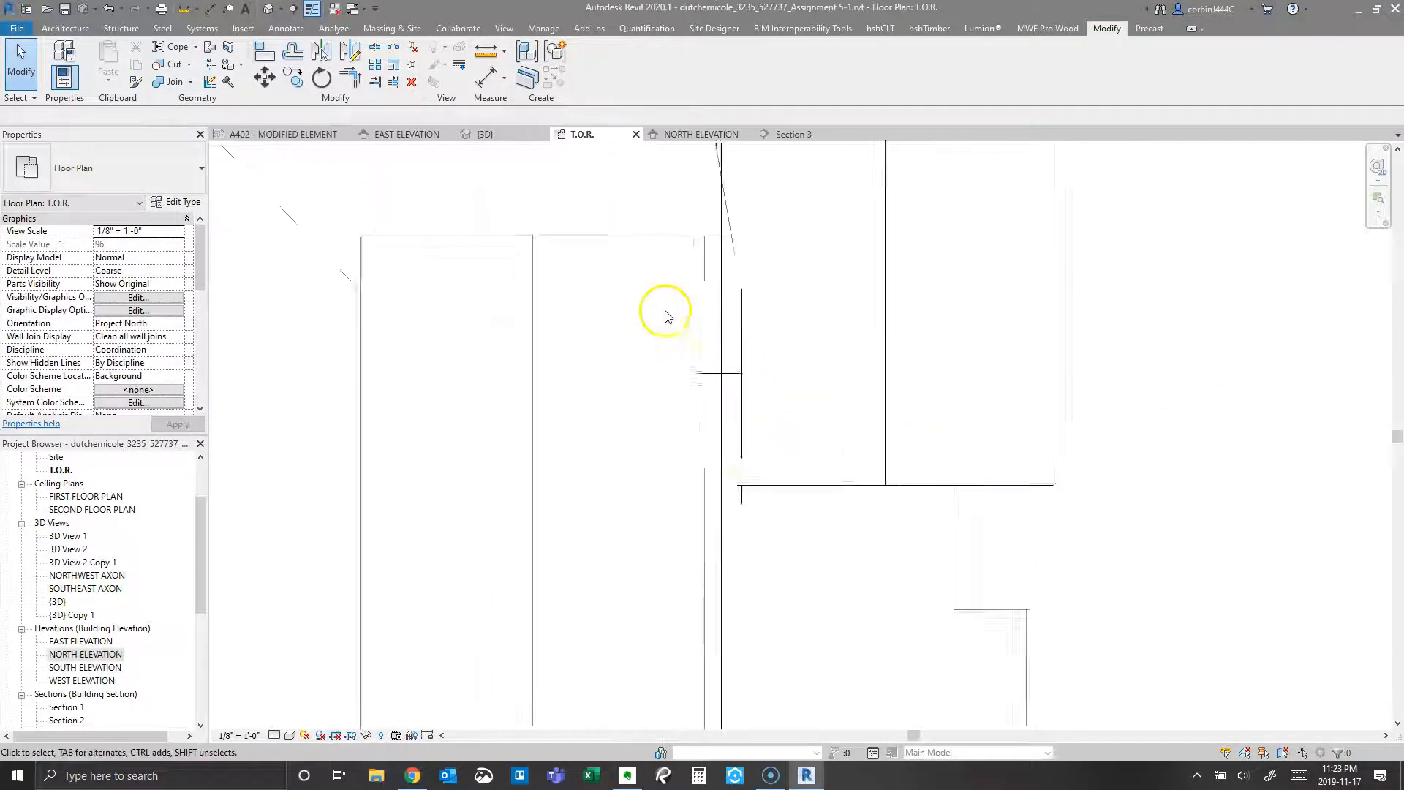
click(167, 84)
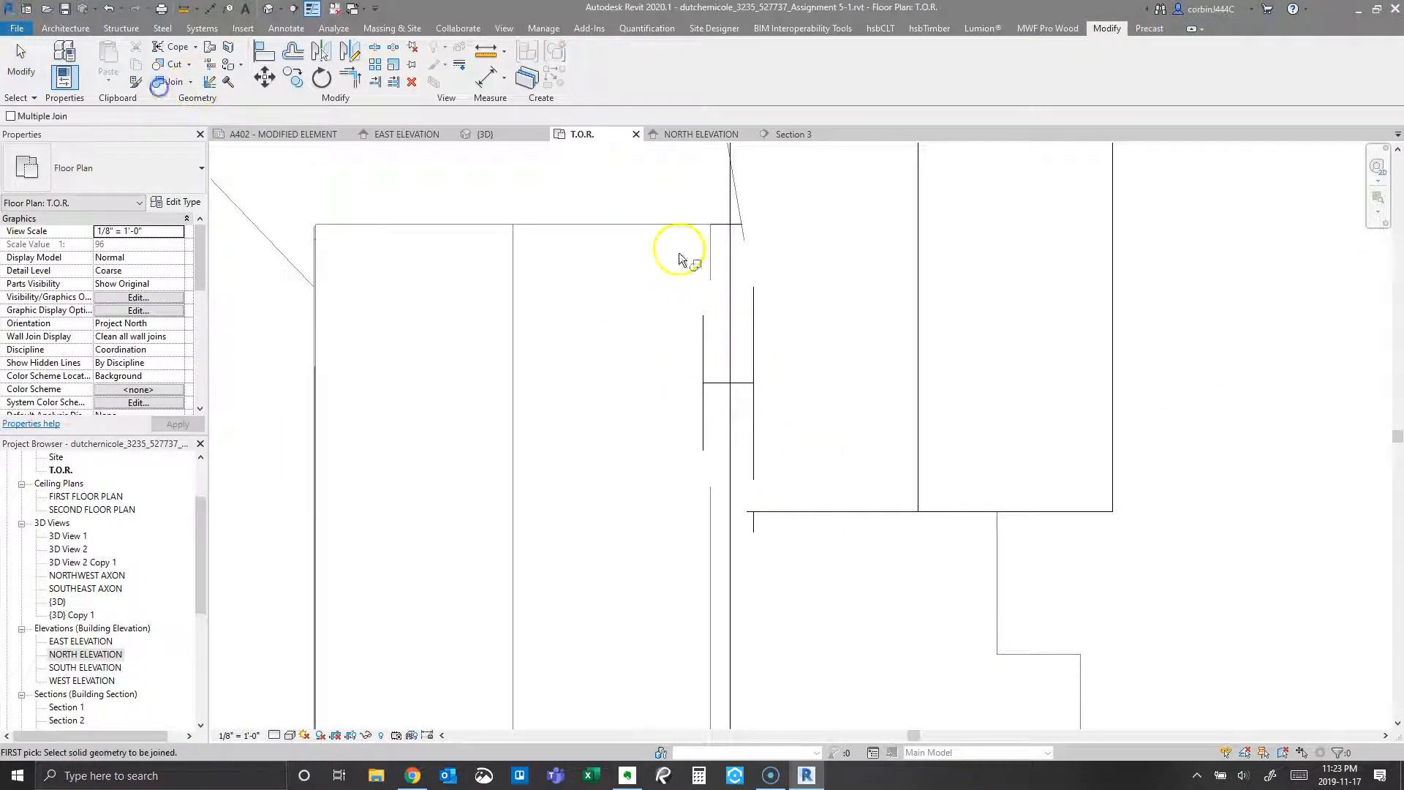
click(727, 383)
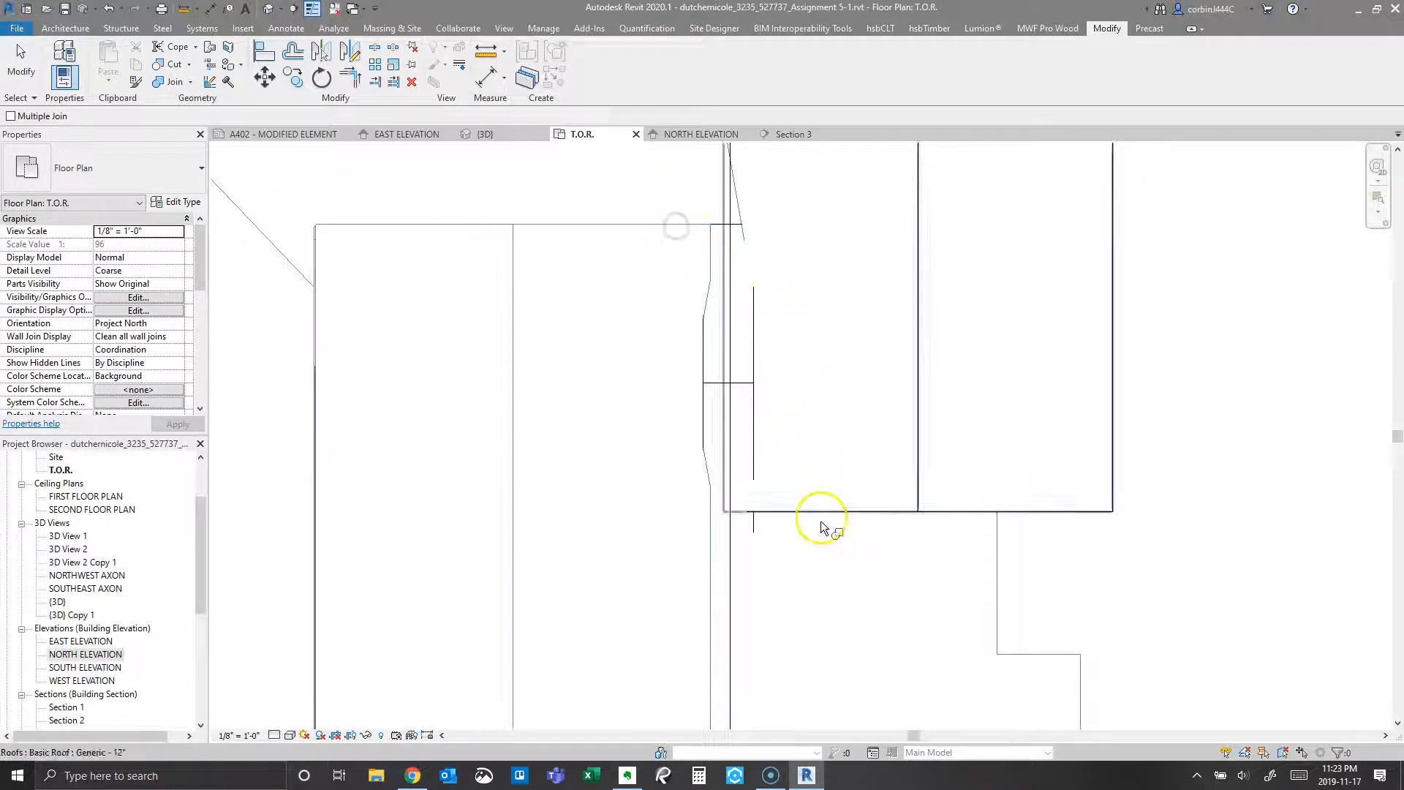
click(752, 391)
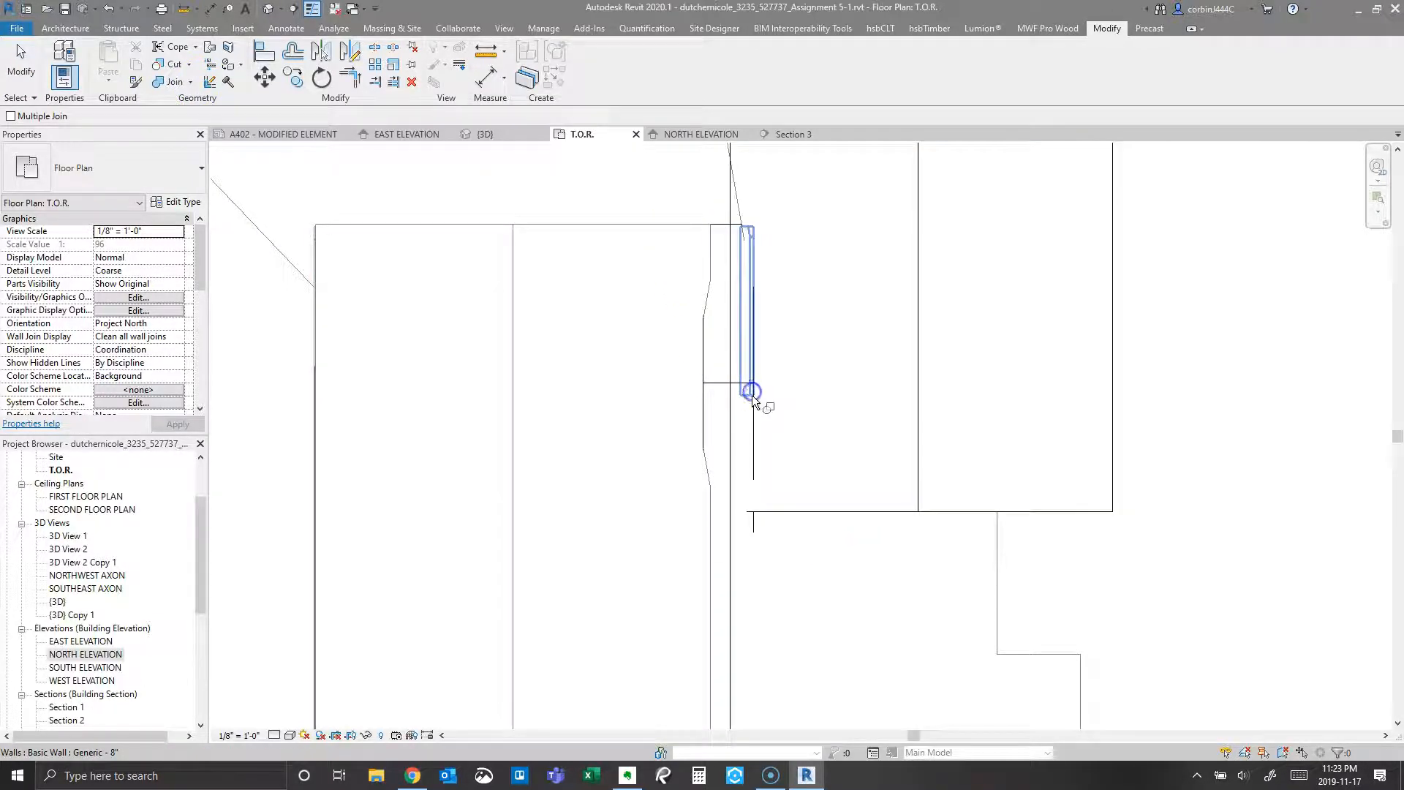
key(Escape)
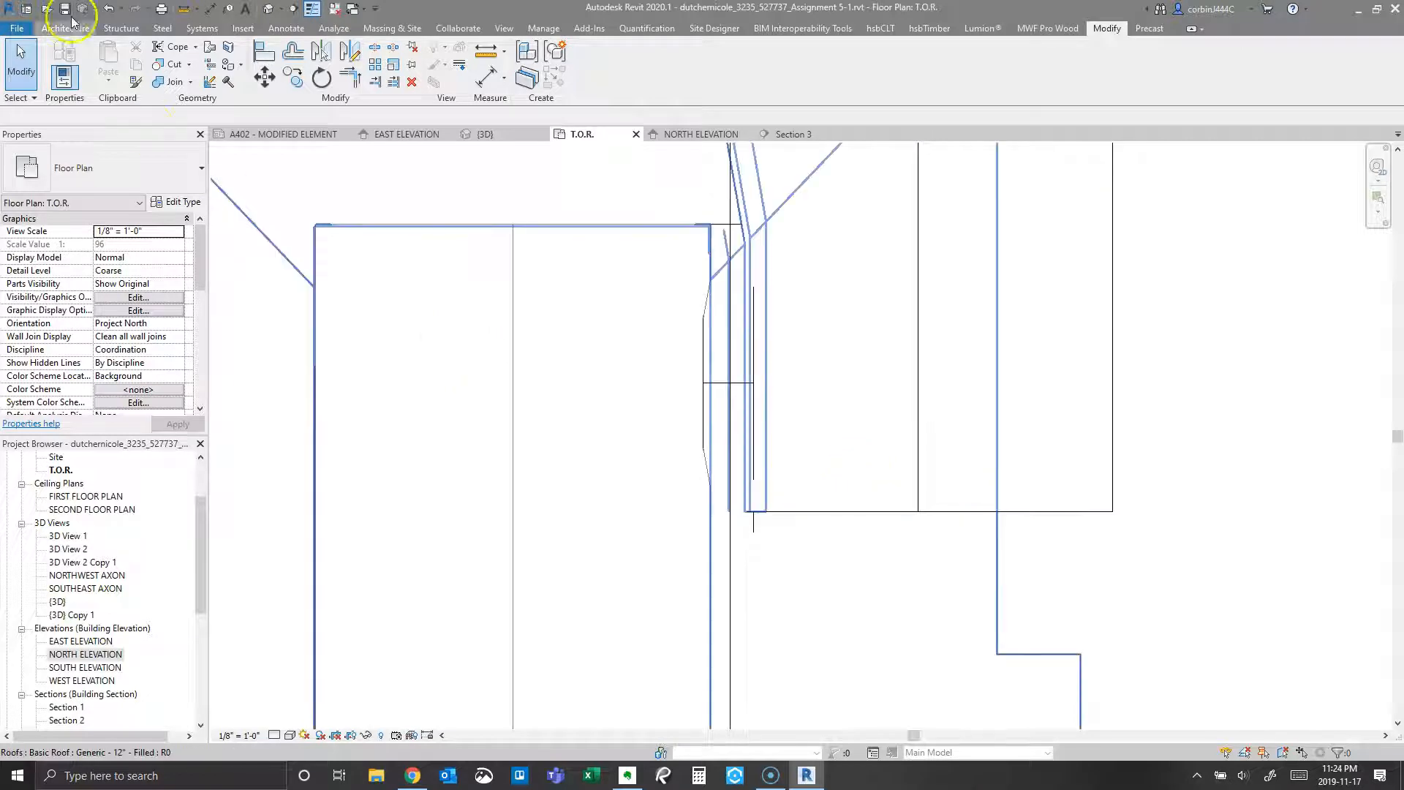
click(176, 81)
click(820, 510)
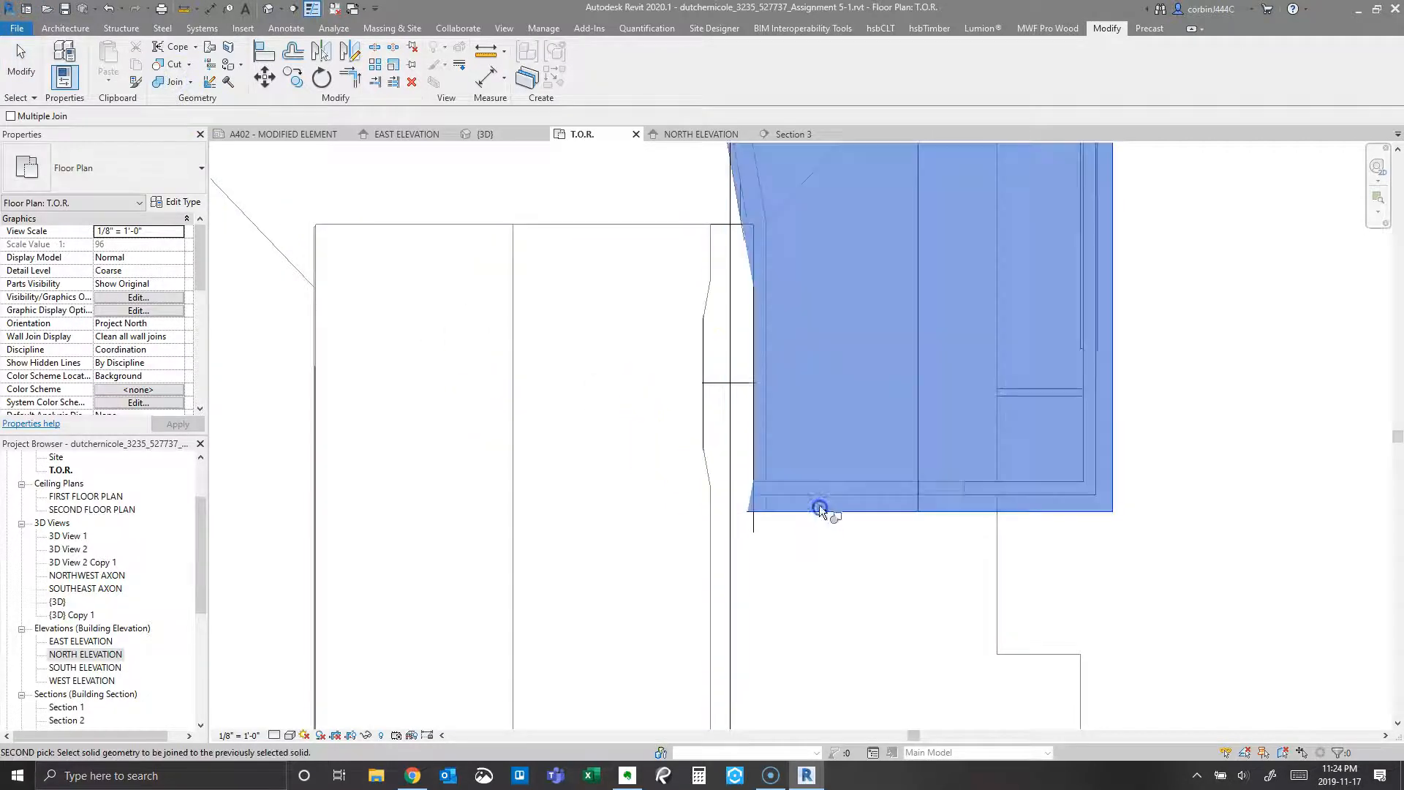
click(731, 395)
key(Escape)
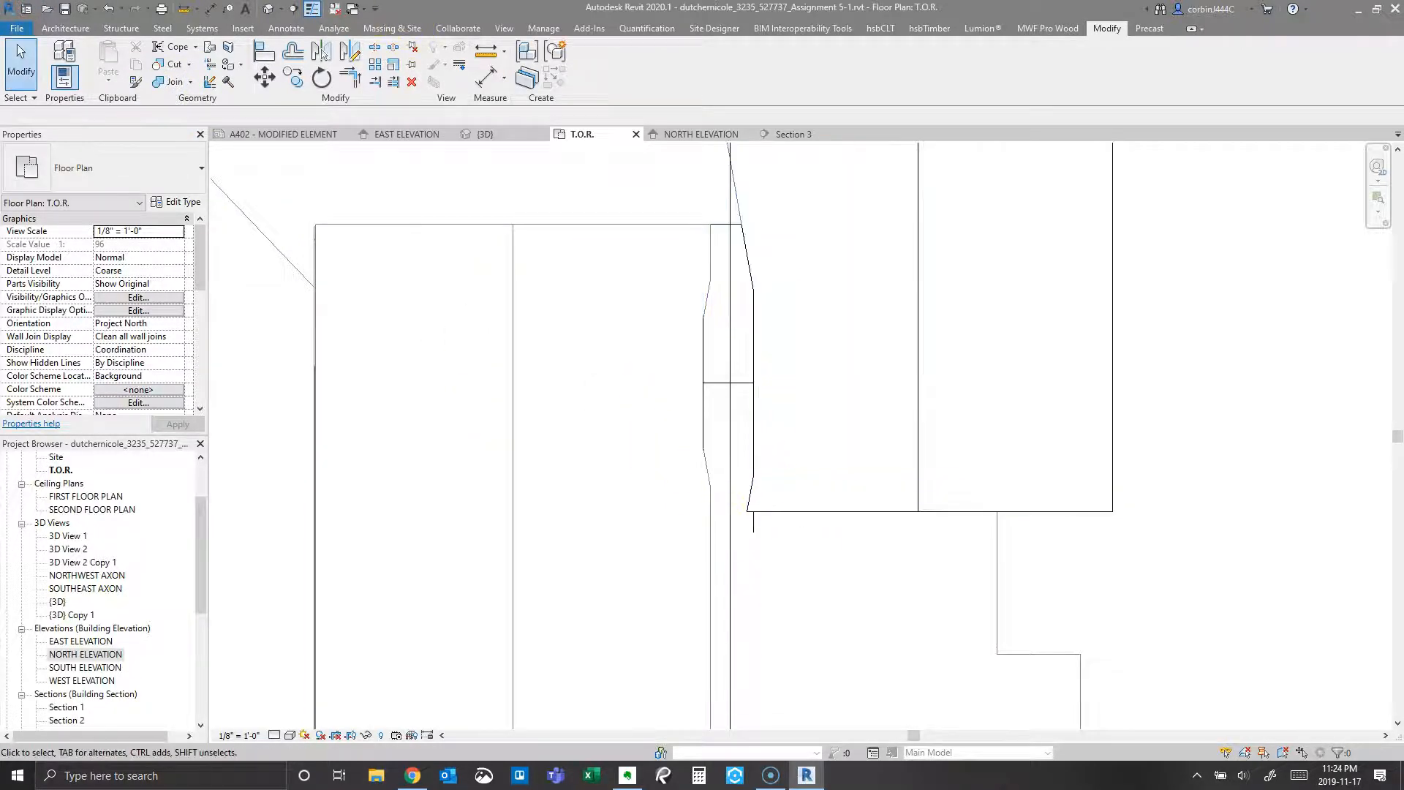
Step: Place reference planes along the infill roof's angled corner edges in plan by picking those edges
key(p)
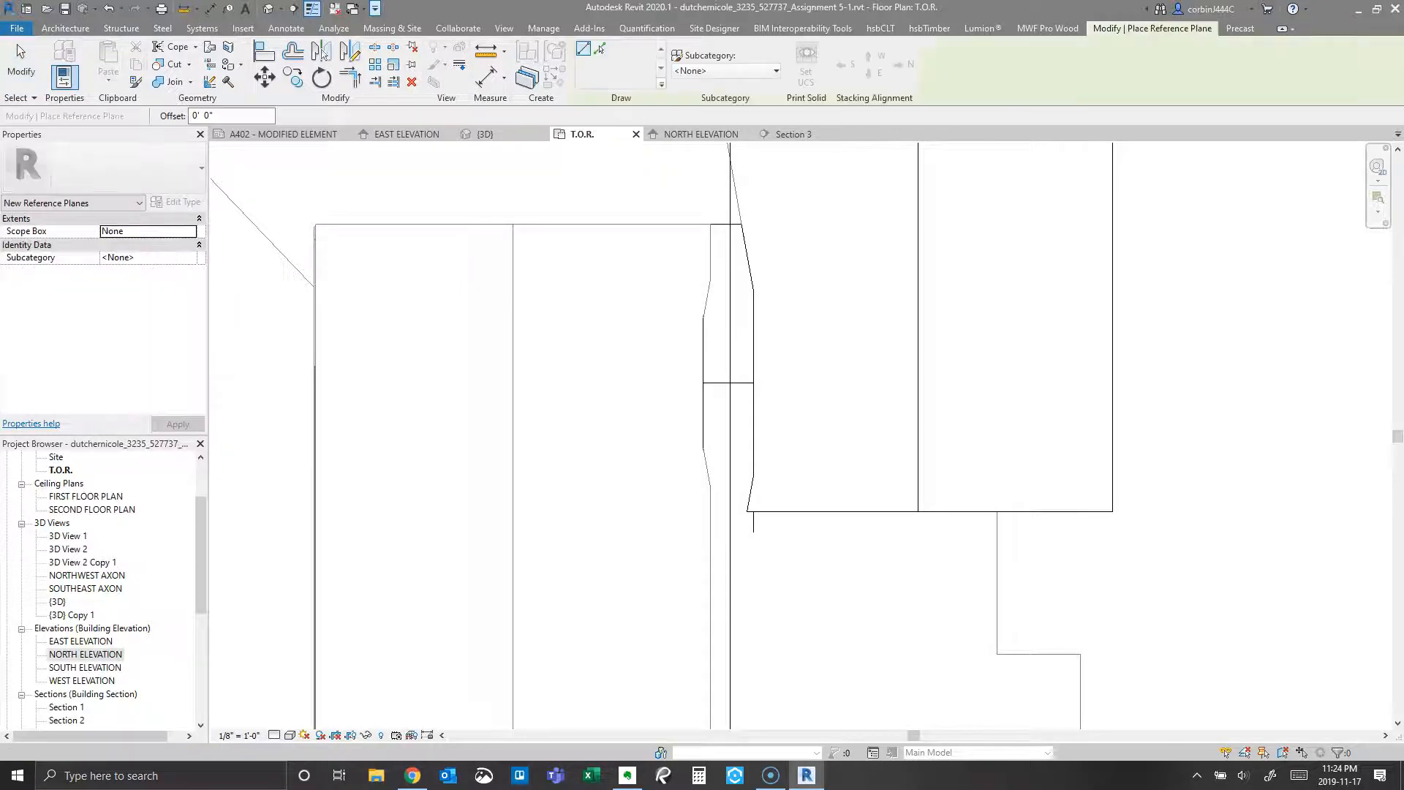
click(601, 49)
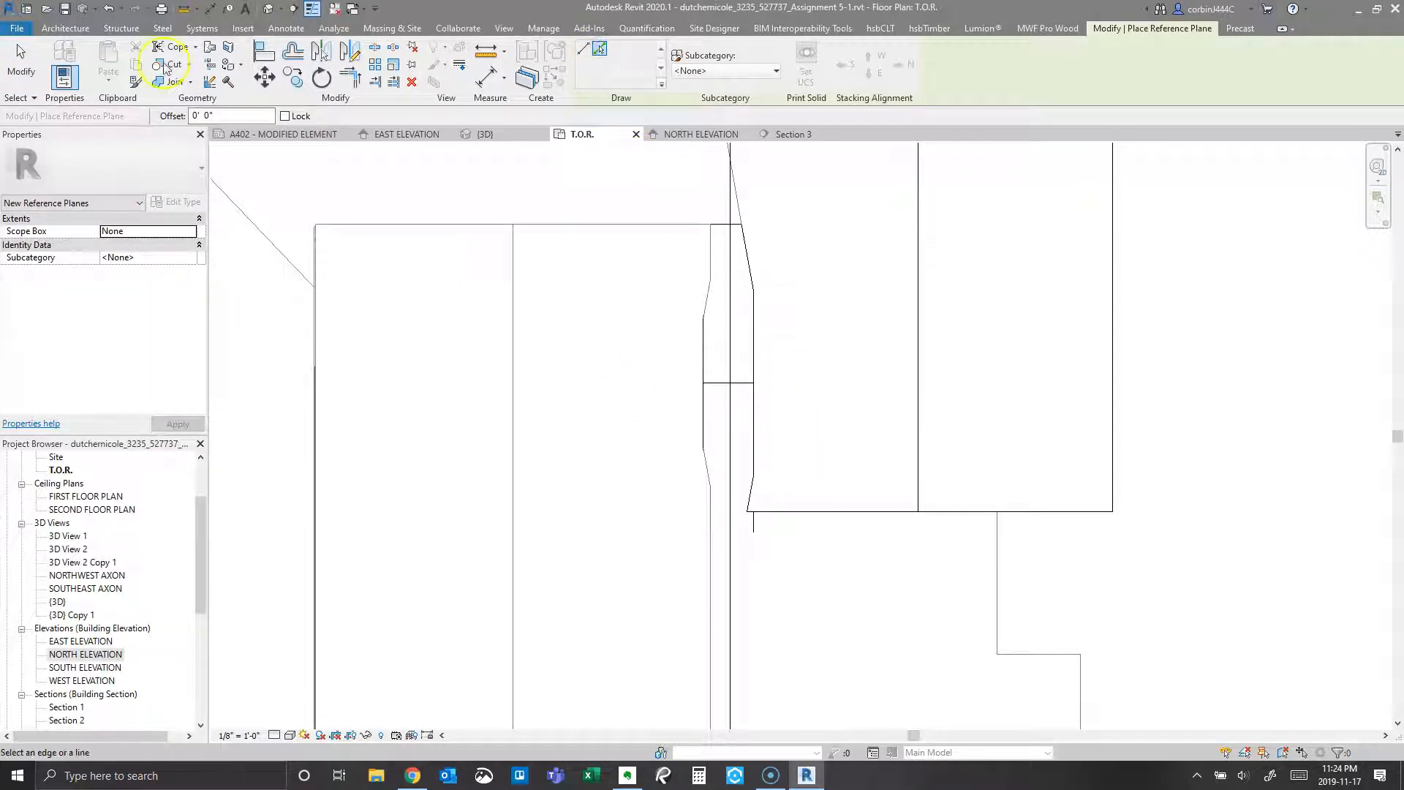
click(84, 30)
click(1164, 62)
scroll(740, 504, up, 3)
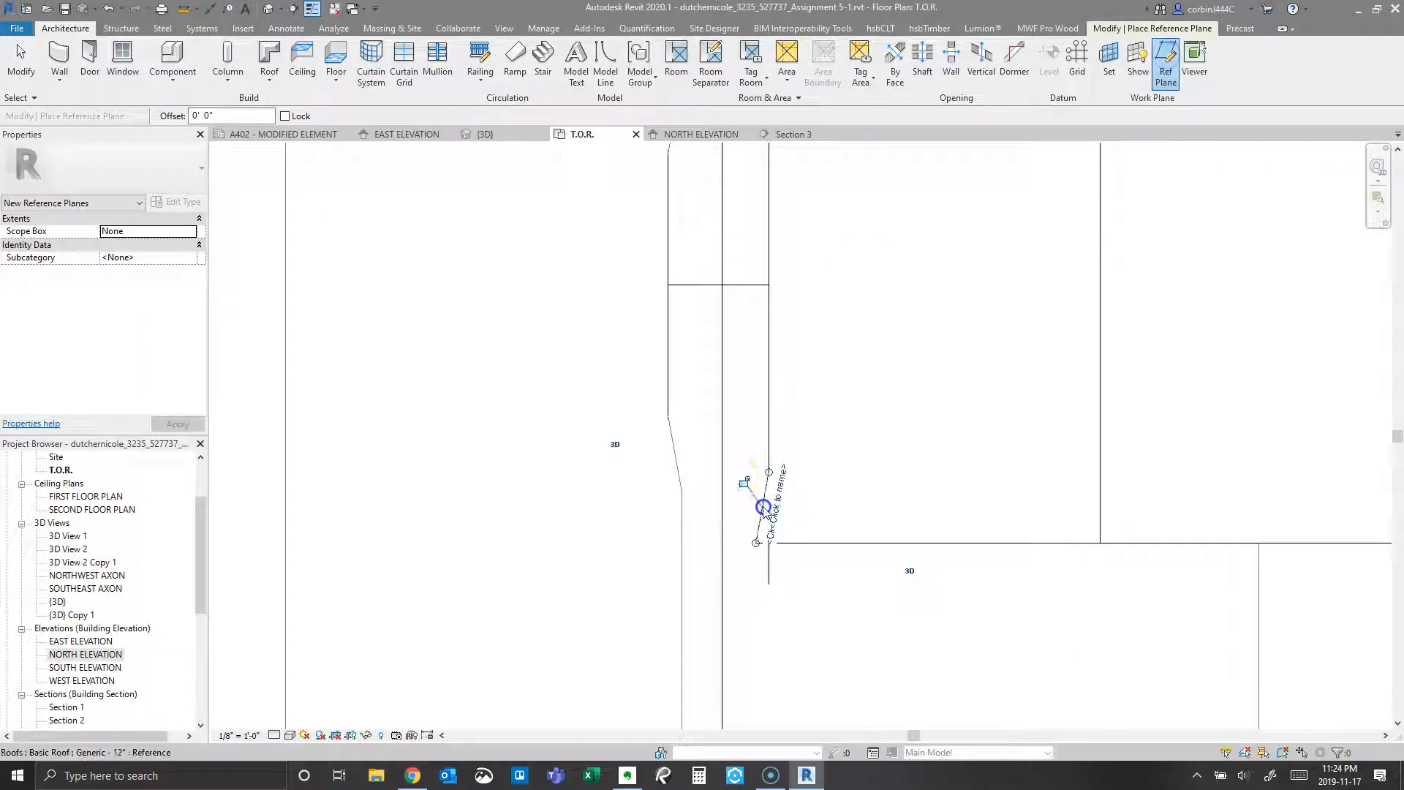
click(673, 442)
scroll(690, 512, down, 3)
scroll(702, 326, up, 3)
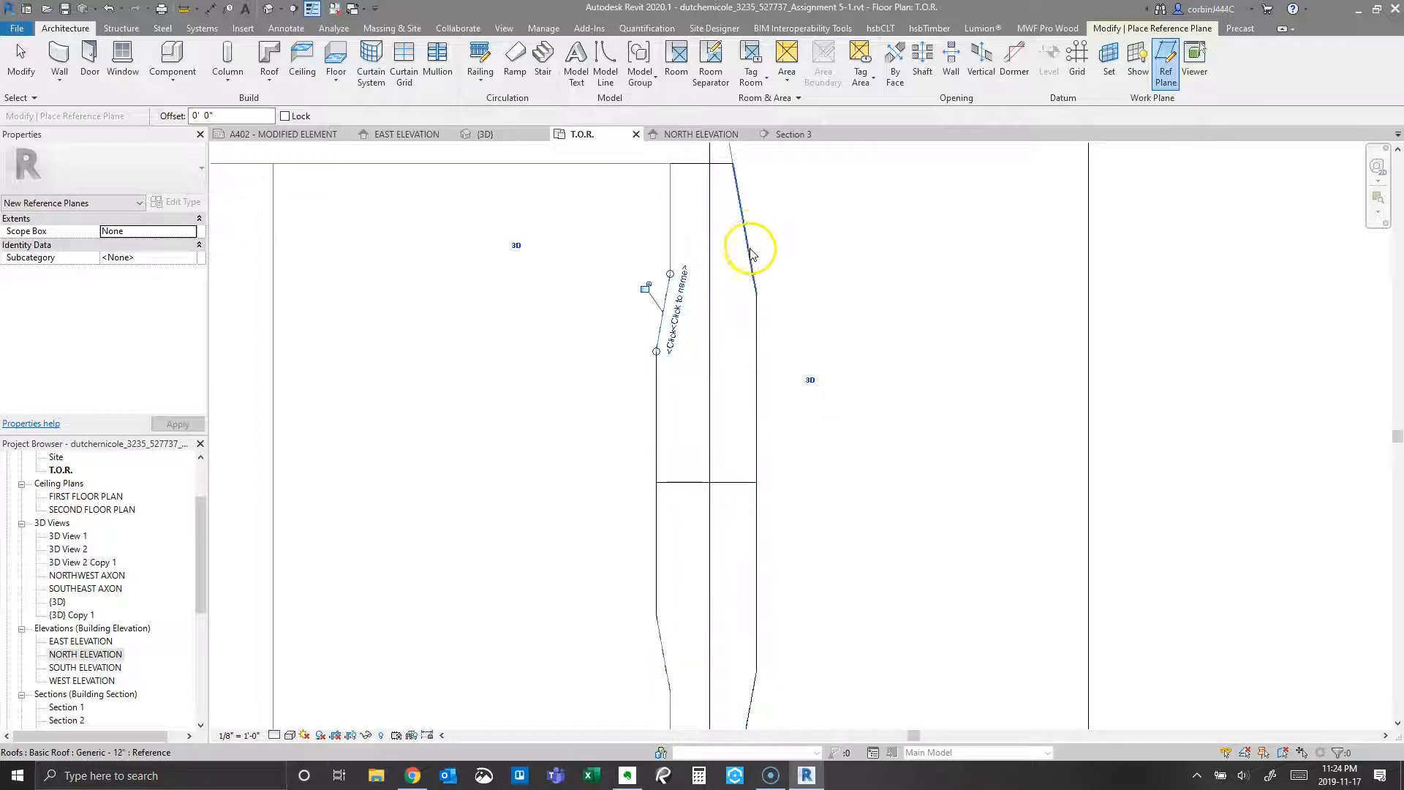
key(Escape)
key(Escape)
Step: Edit the infill roof's footprint and add boundary lines by picking its four angled corner edges
double_click(685, 497)
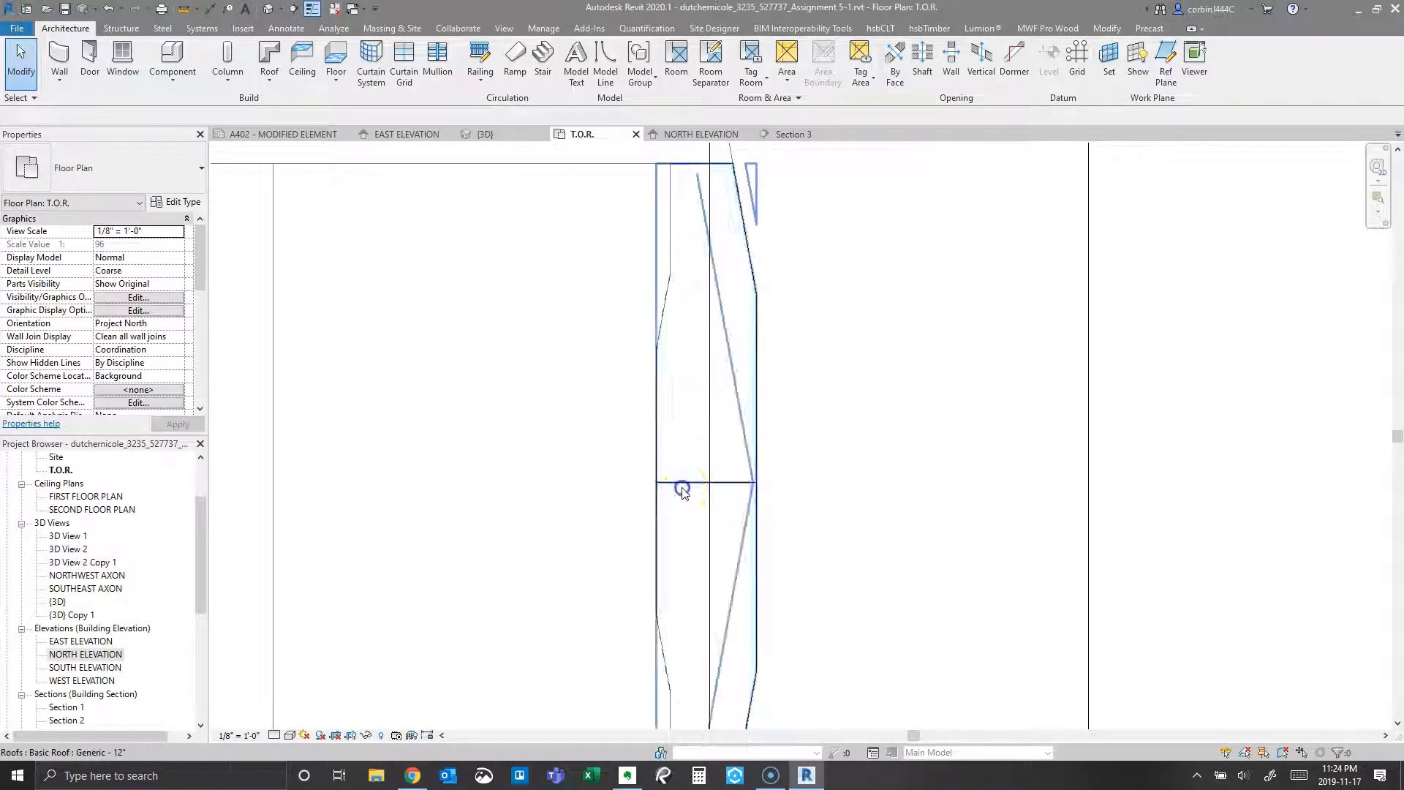
scroll(692, 335, down, 3)
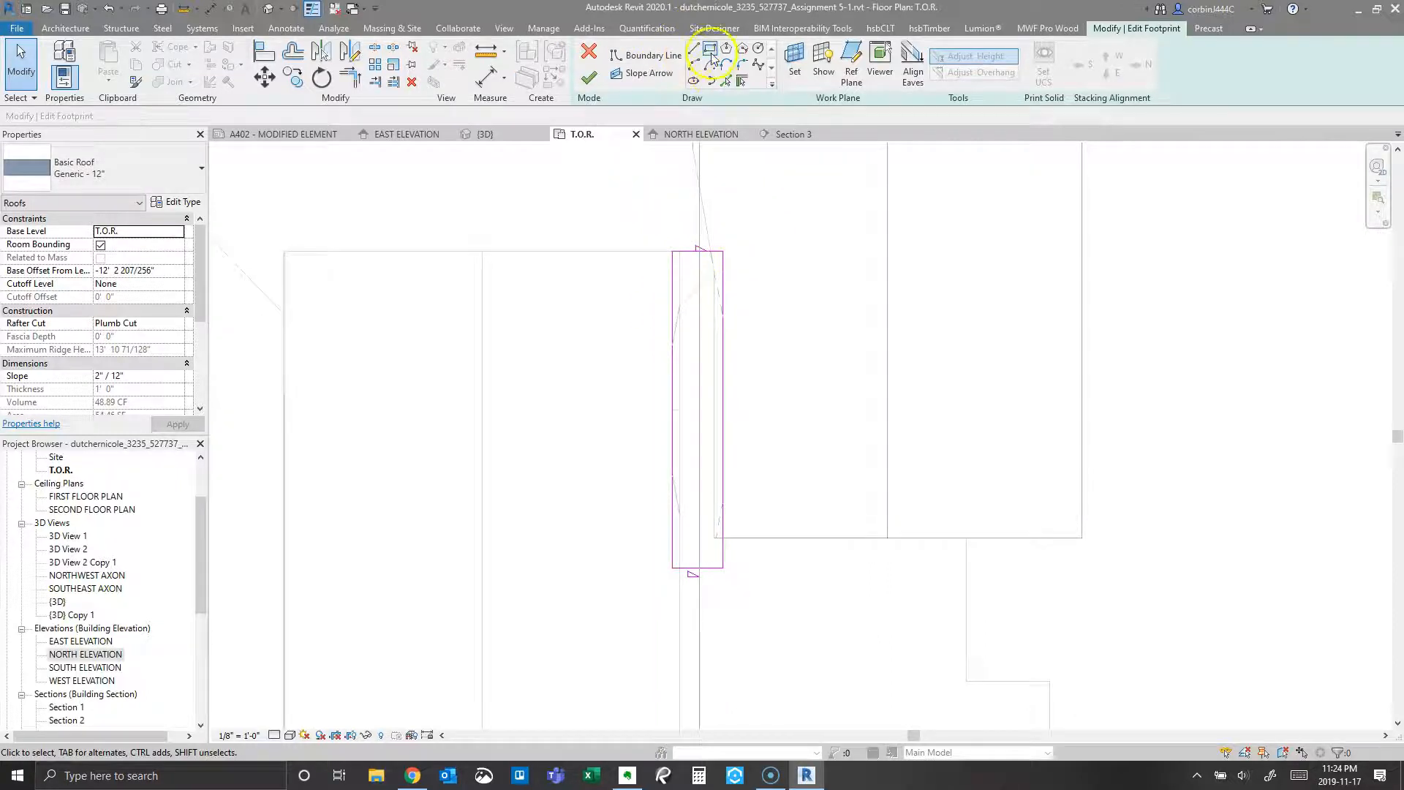
click(729, 83)
scroll(739, 345, up, 2)
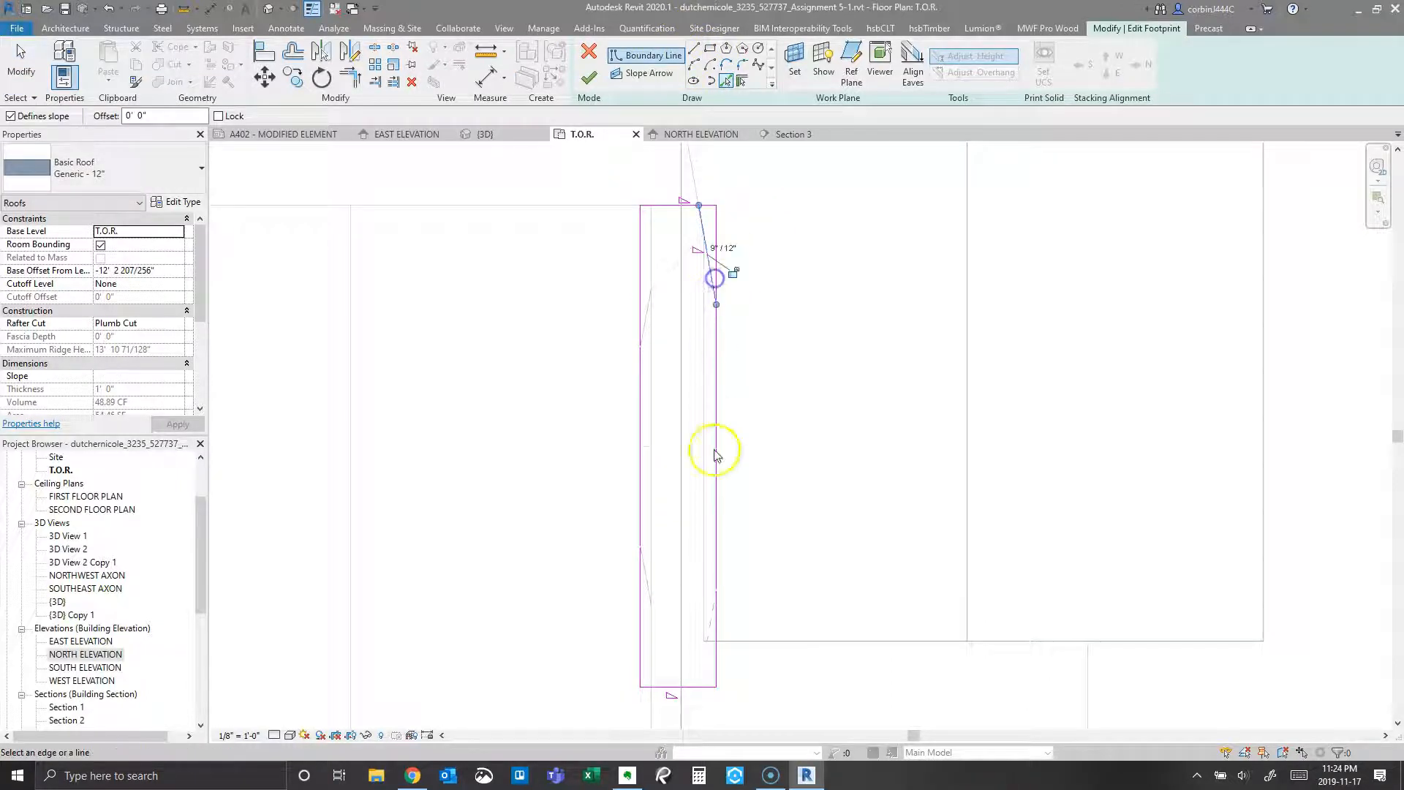
click(641, 589)
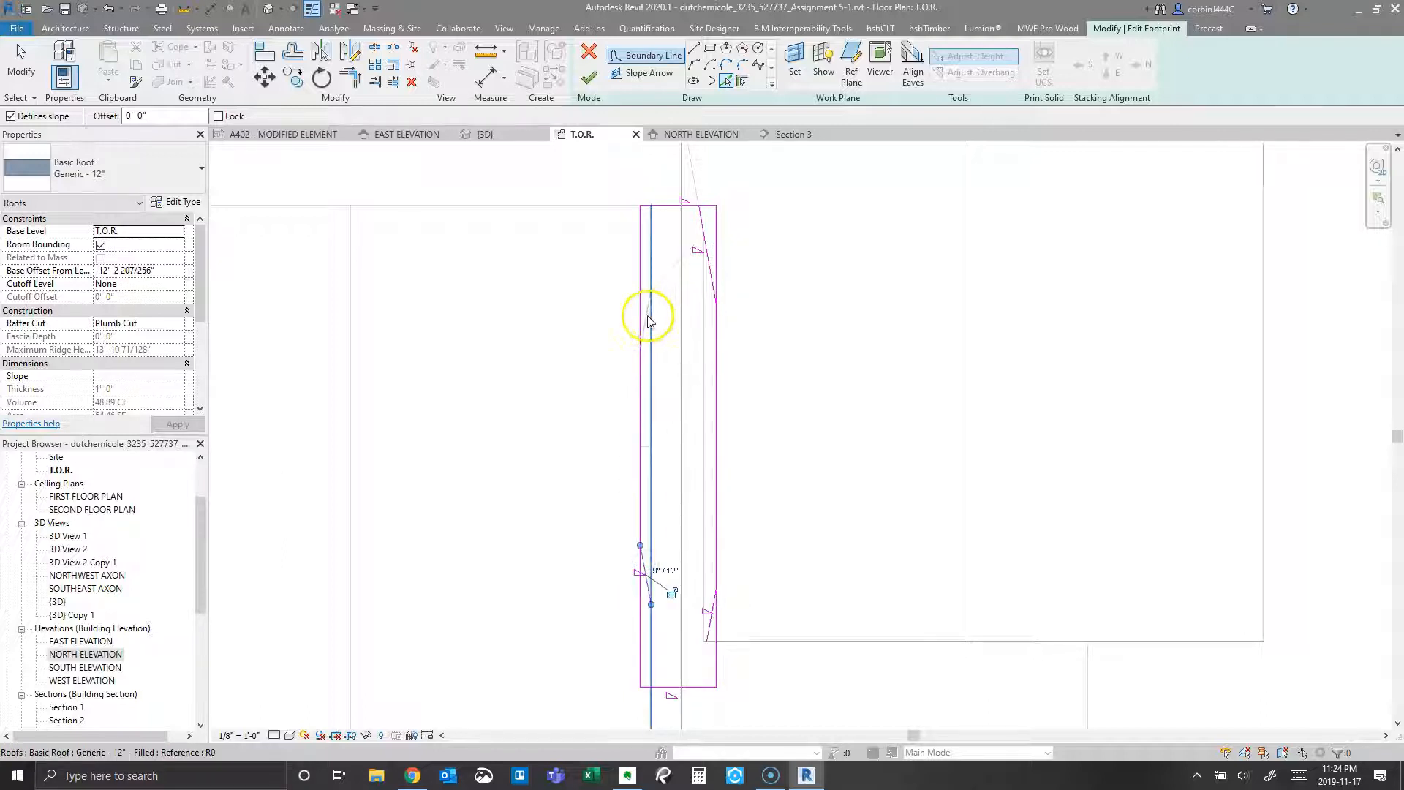
Step: Trim and extend the four angled boundary lines to each other and to the north and south edges, forming a six-sided outline
click(344, 75)
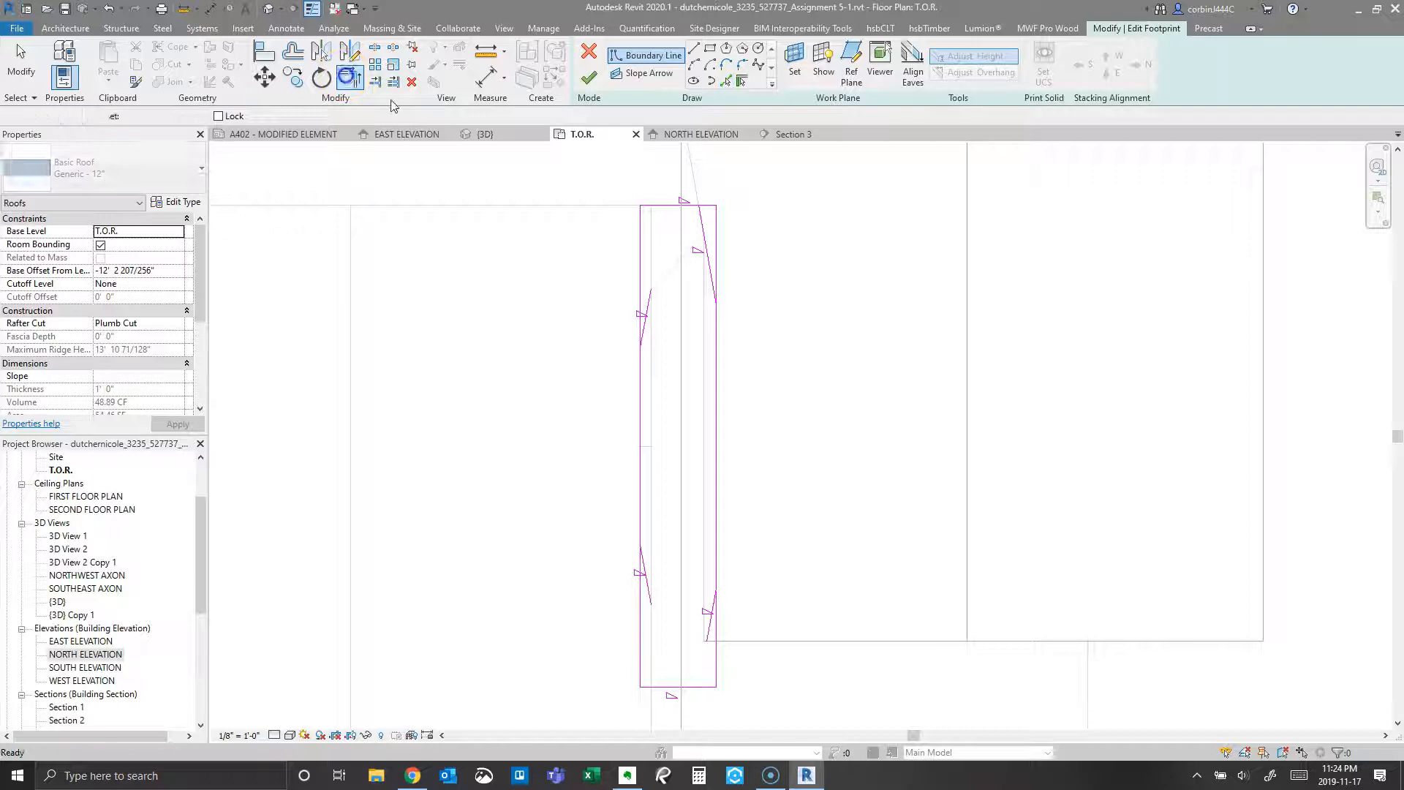
click(678, 223)
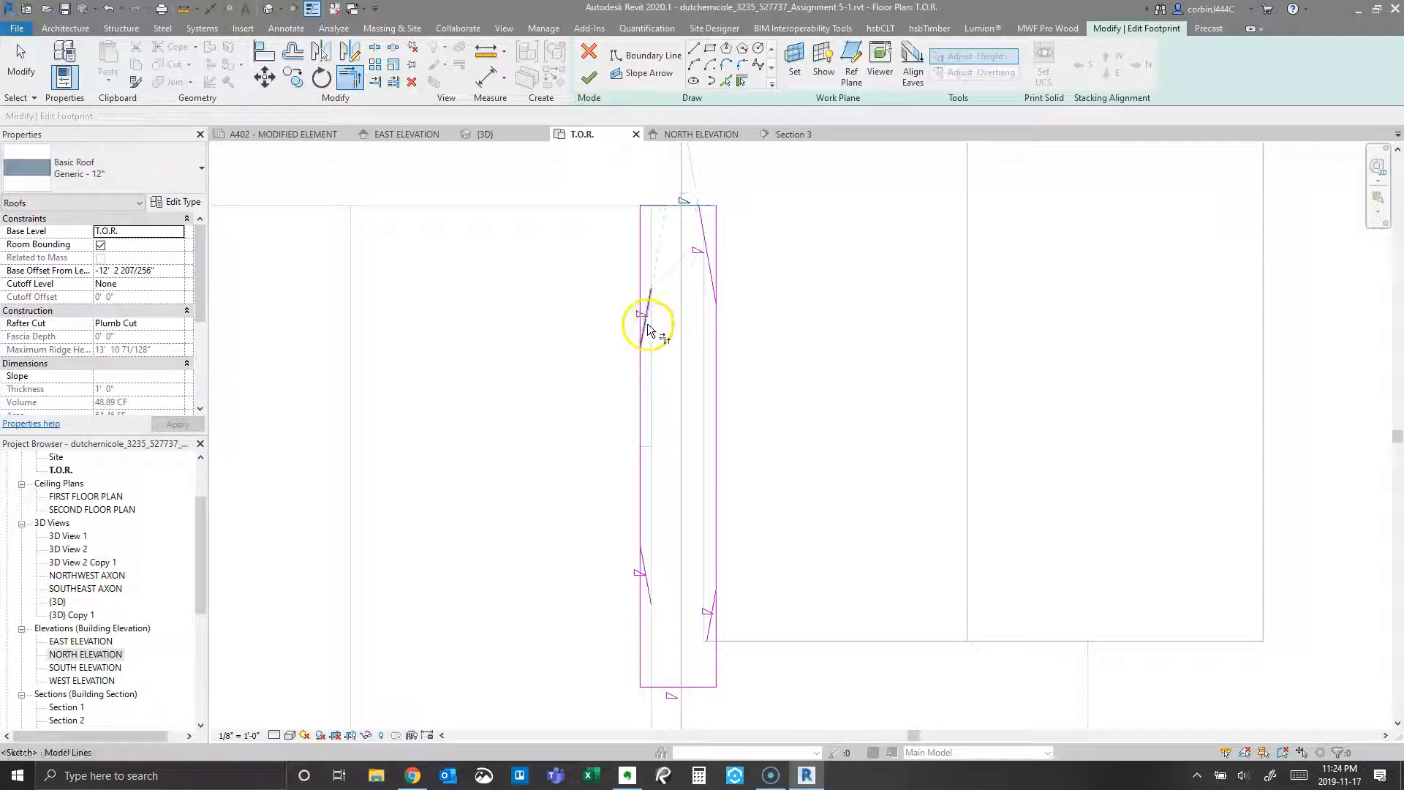
click(646, 583)
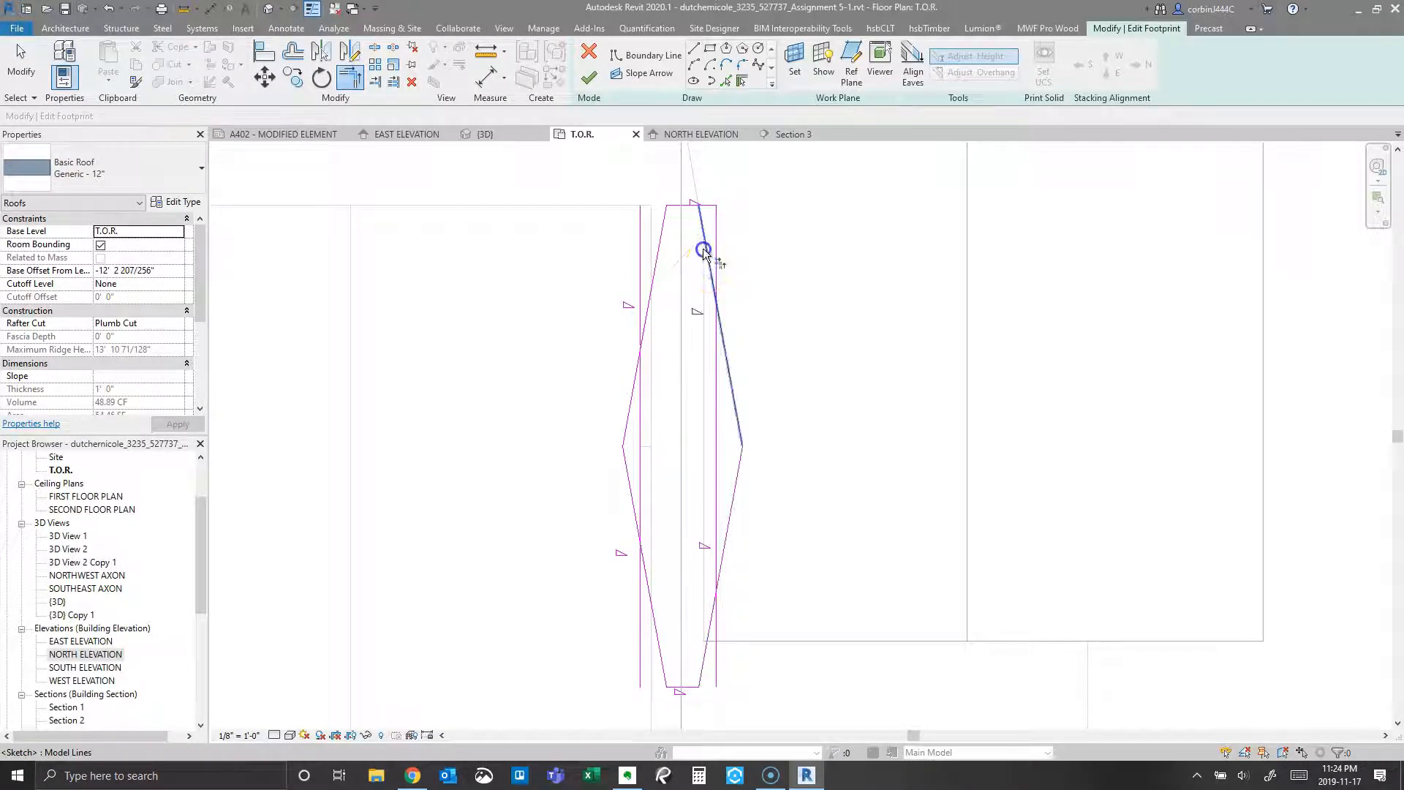
key(Escape)
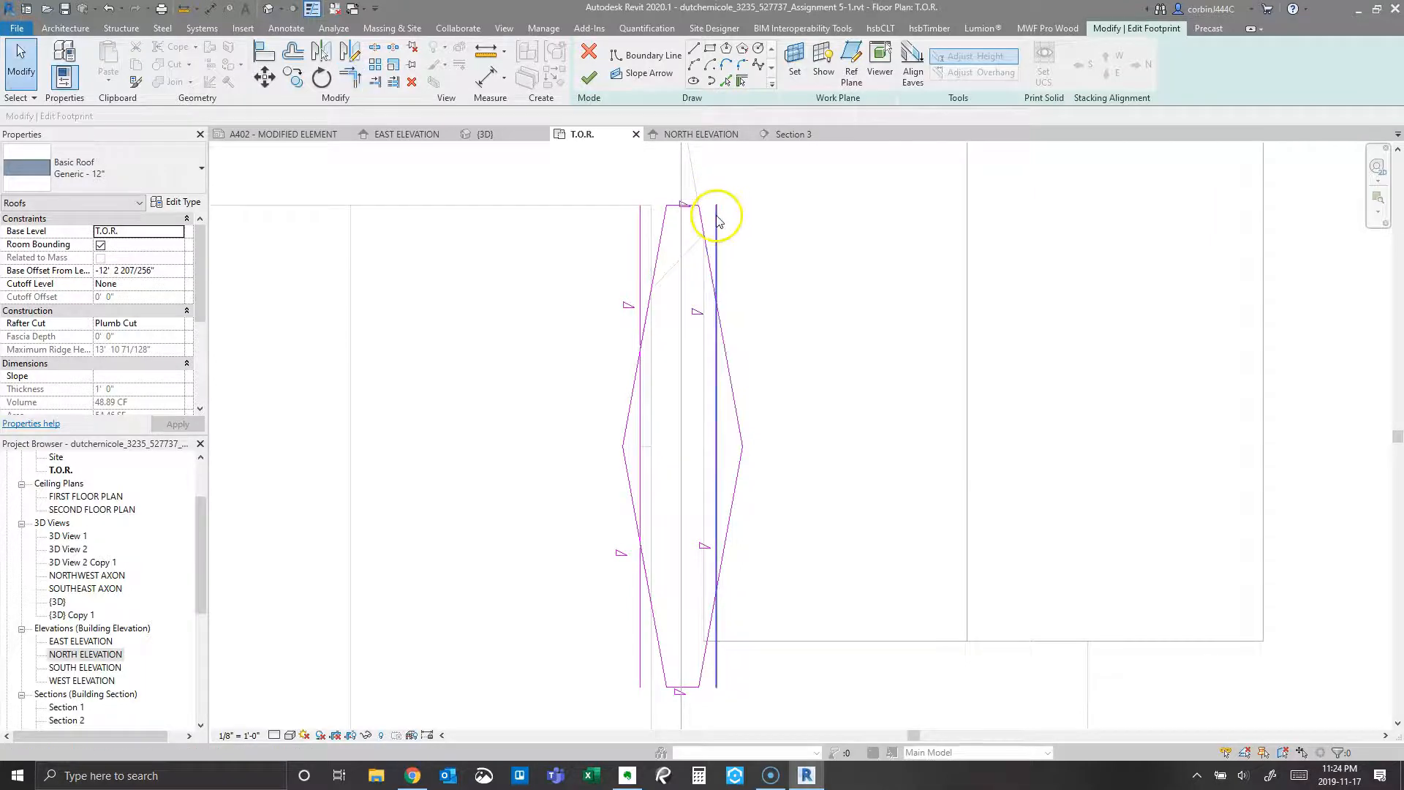
Step: Delete the leftover straight side boundary line and finish the footprint with slope definition turned off for the four angled edges
click(716, 219)
key(Delete)
drag(825, 331, 548, 530)
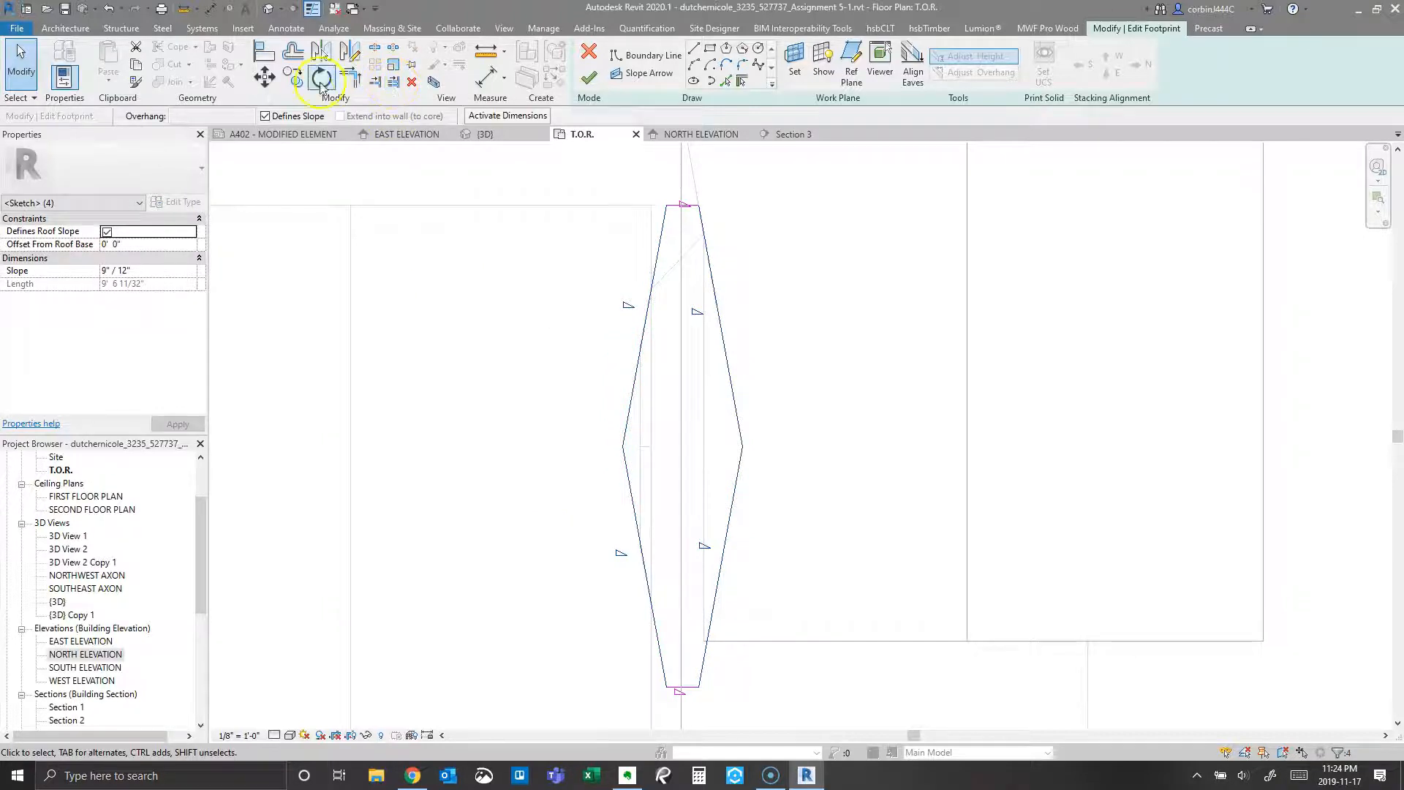
click(585, 78)
click(828, 367)
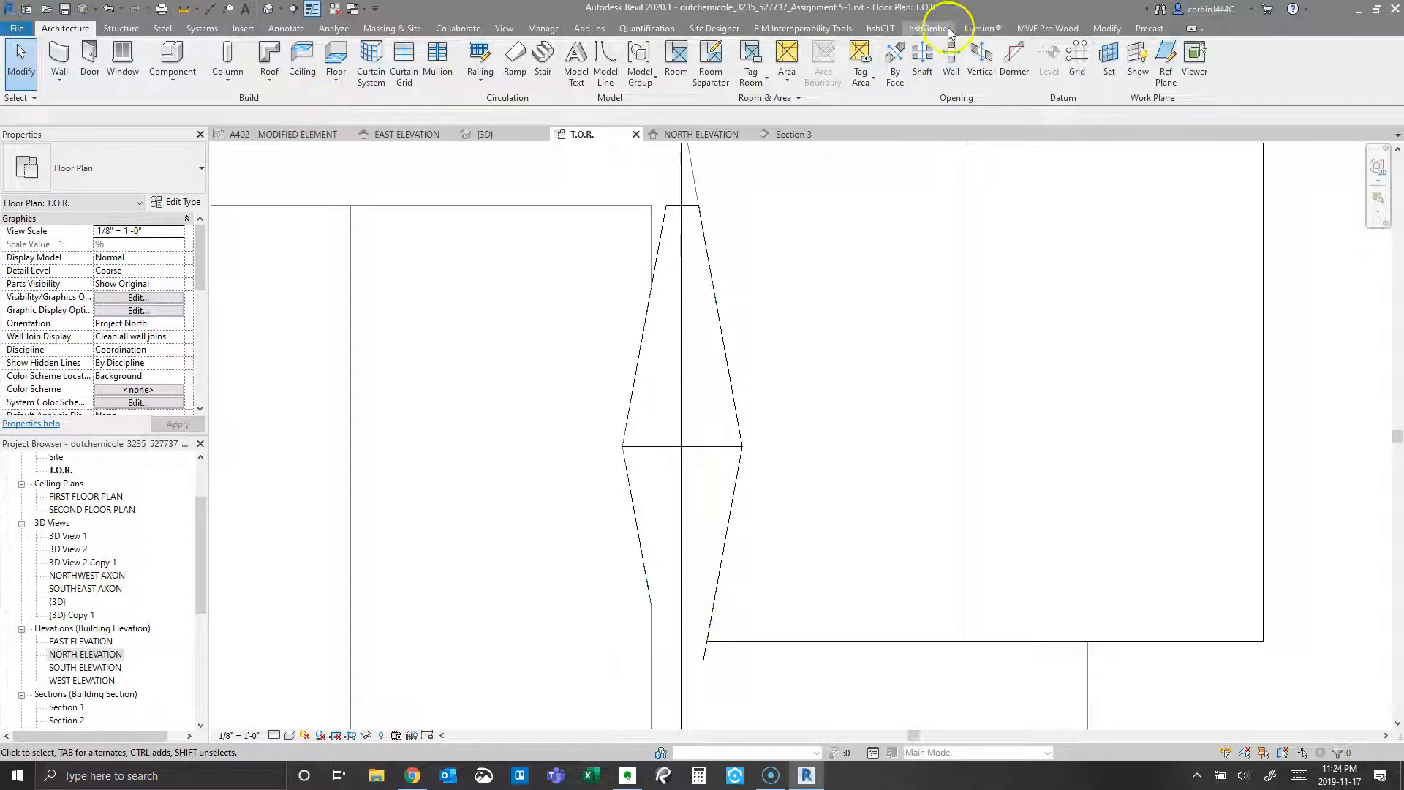
Step: Join the reshaped infill roof's geometry with the adjoining house roofs in the T.O.R. plan
click(1117, 31)
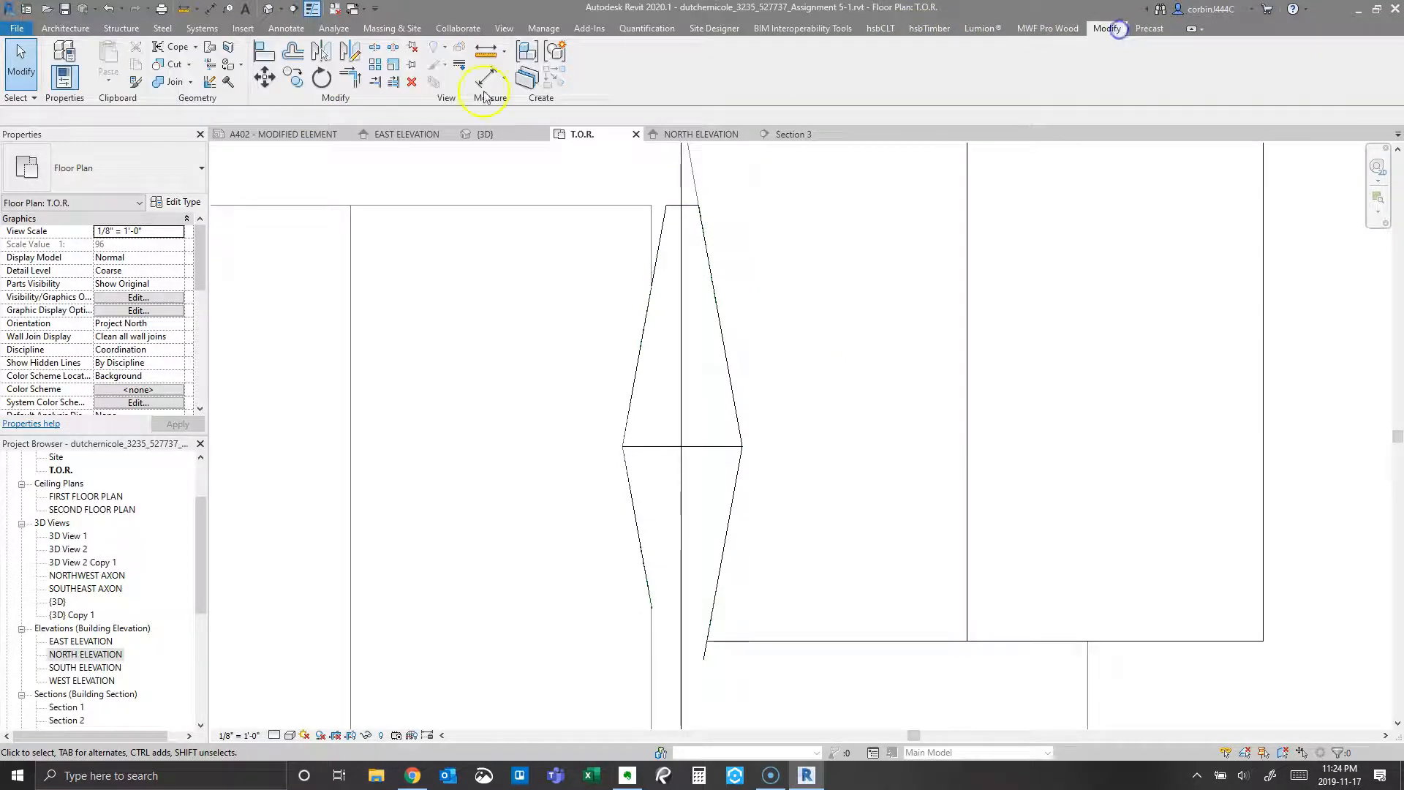
click(172, 83)
scroll(673, 313, down, 3)
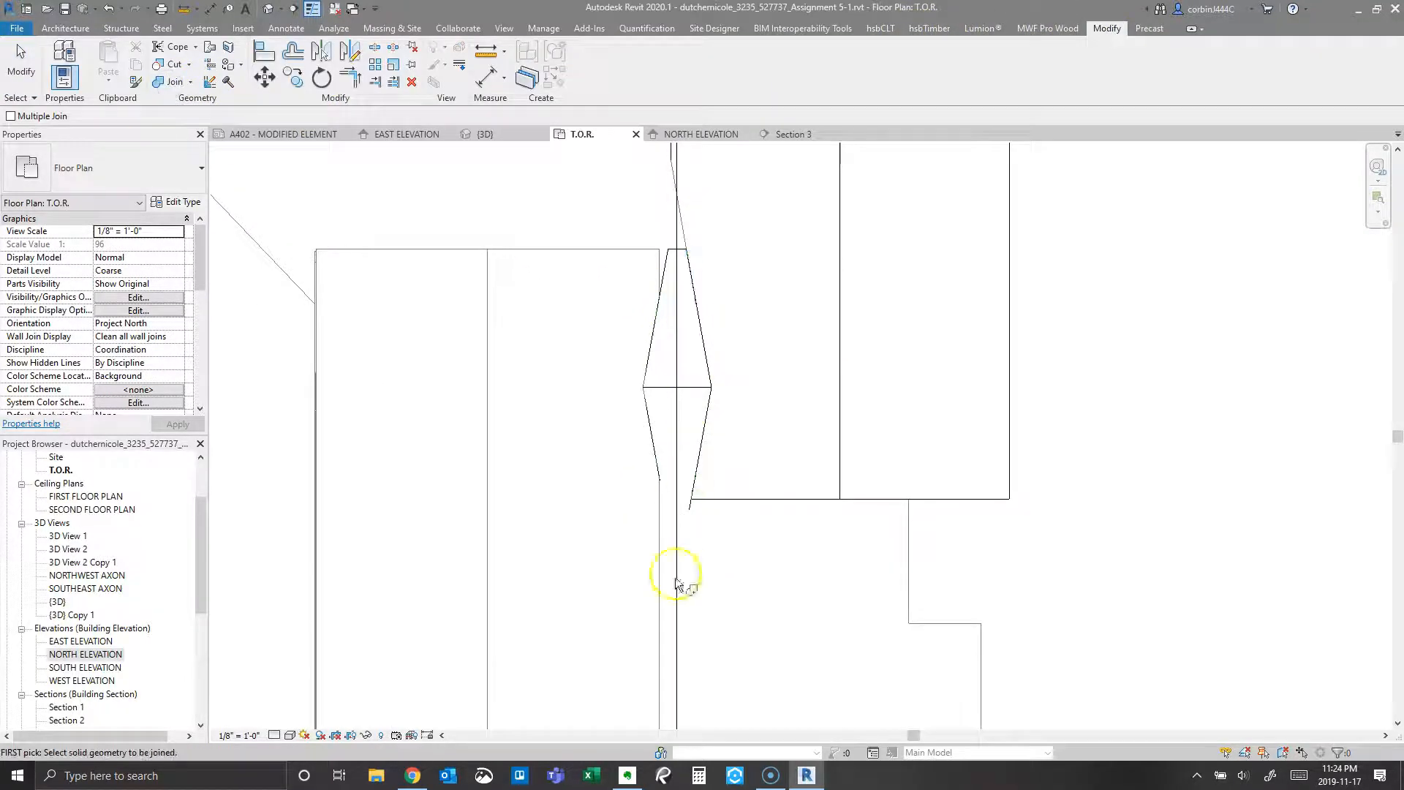
click(906, 553)
click(681, 402)
scroll(683, 374, down, 3)
scroll(856, 439, up, 2)
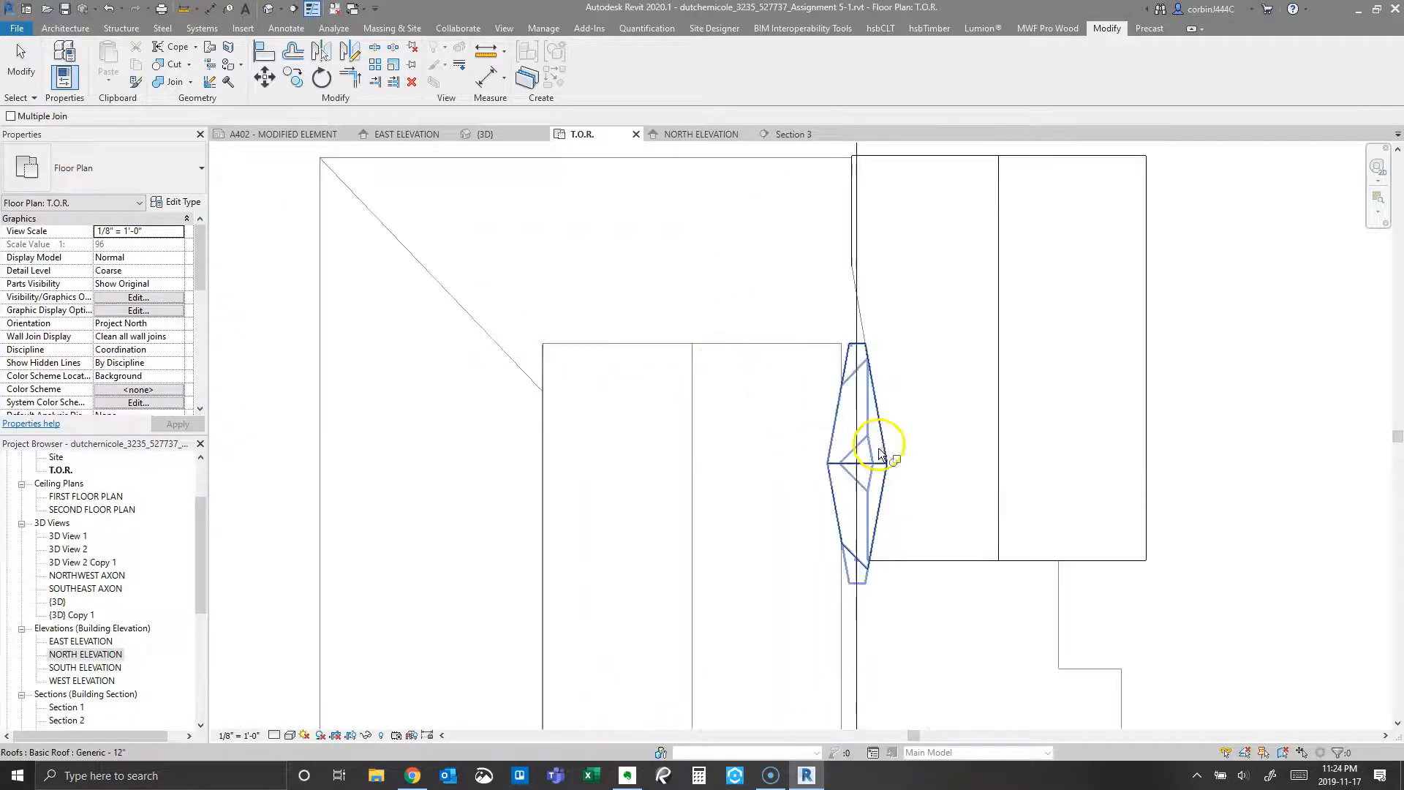
click(841, 464)
key(Escape)
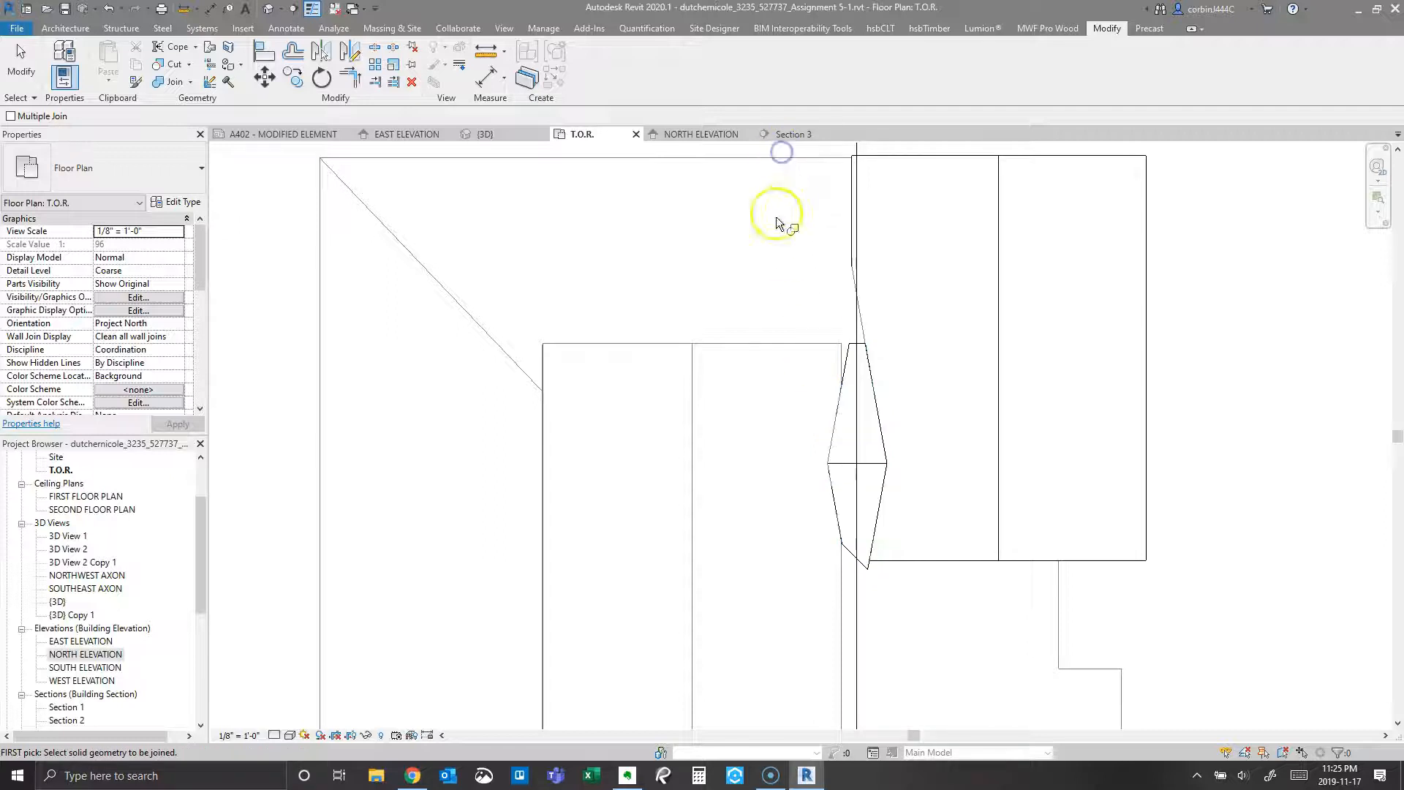
key(Escape)
Step: Open the 3D view and examine how the reshaped infill roof meets the neighbouring gables from the back of the house
click(485, 135)
scroll(889, 323, down, 5)
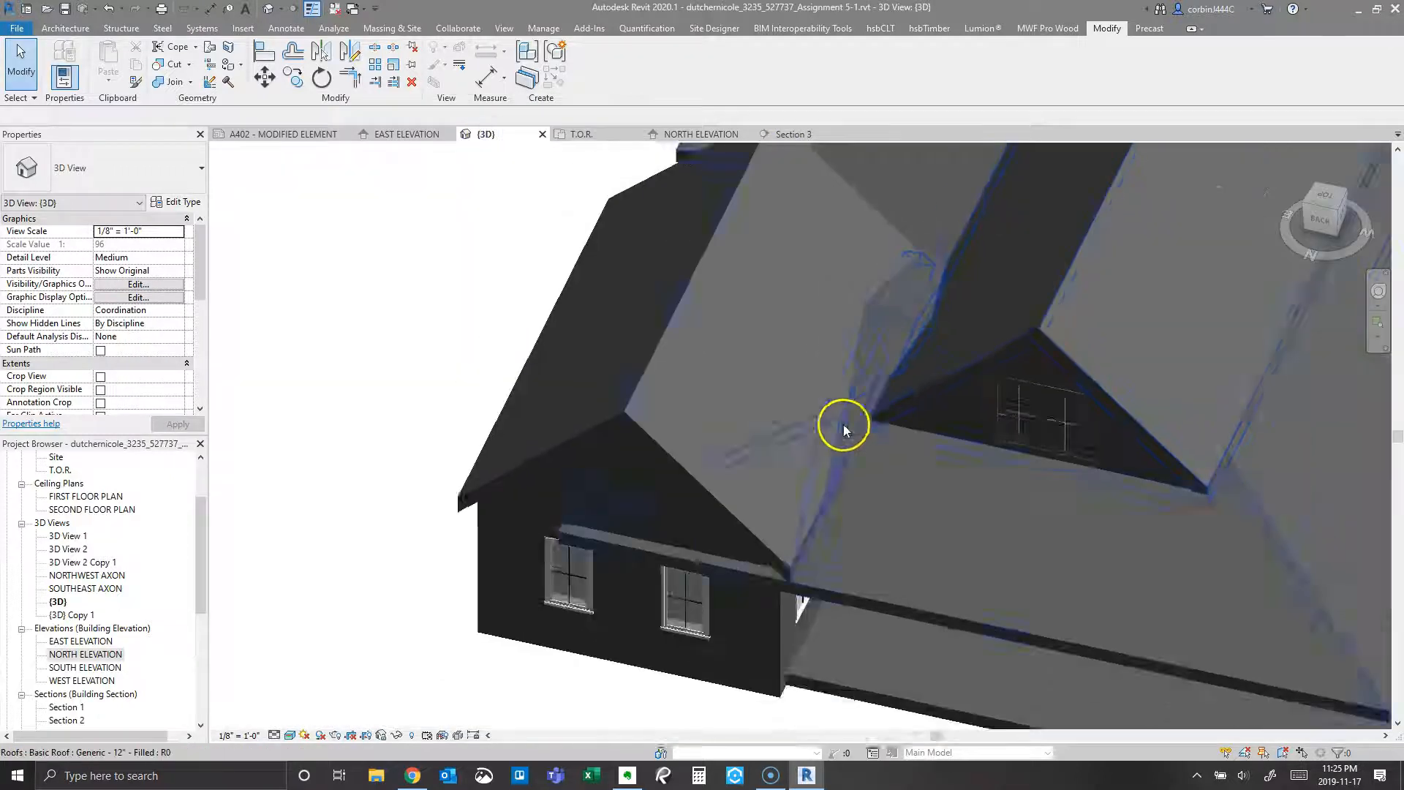
scroll(846, 424, up, 8)
scroll(708, 534, down, 5)
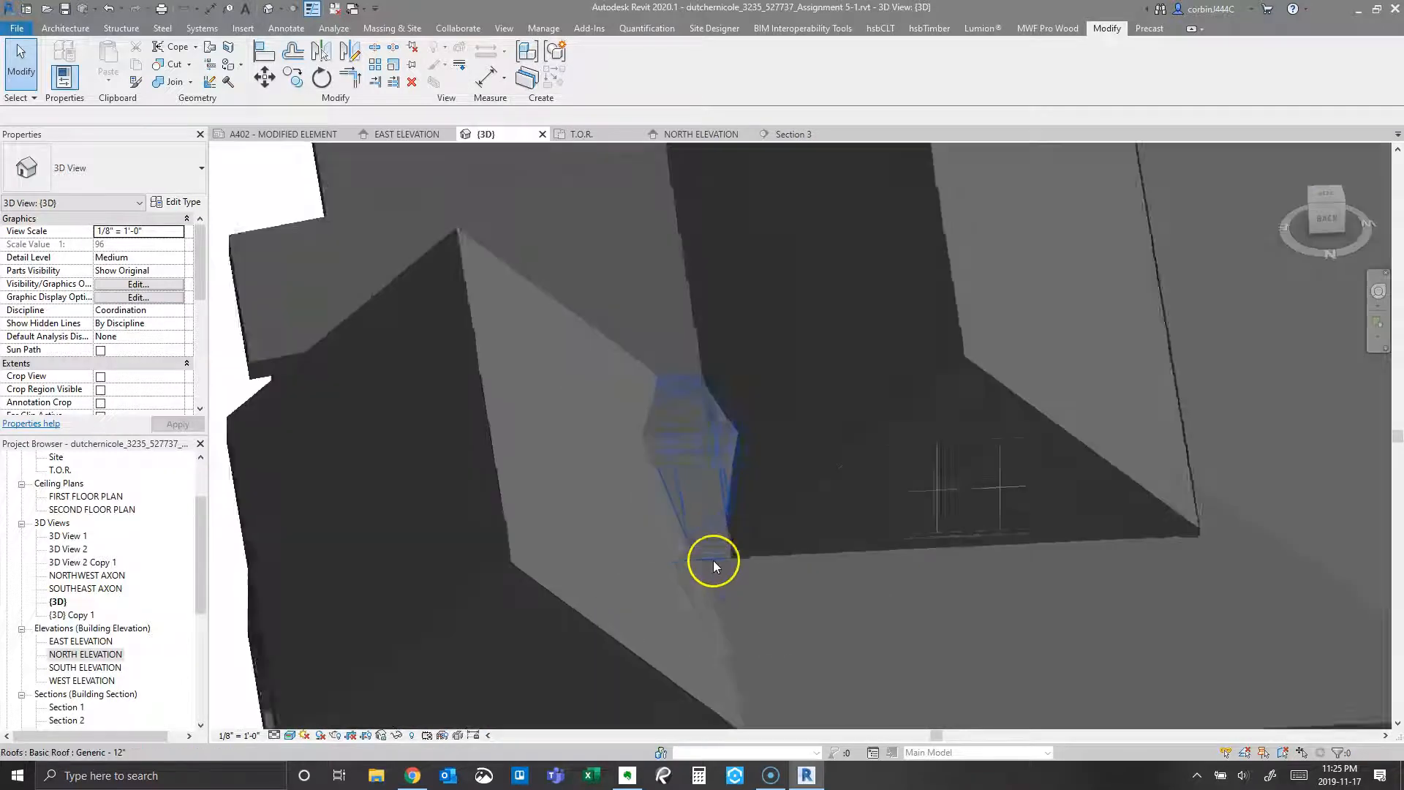
shift+middle_drag(713, 560, 666, 534)
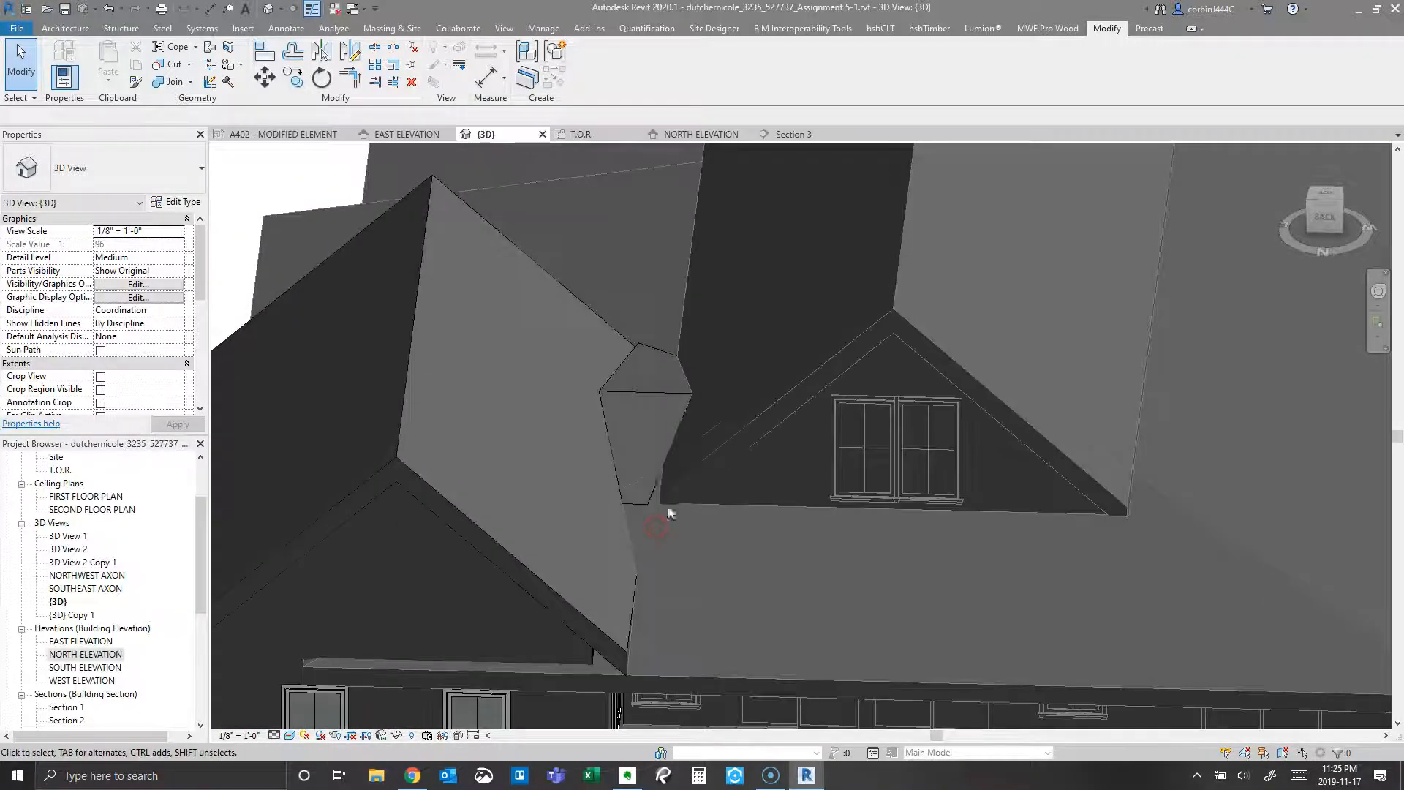
shift+middle_drag(638, 486, 704, 468)
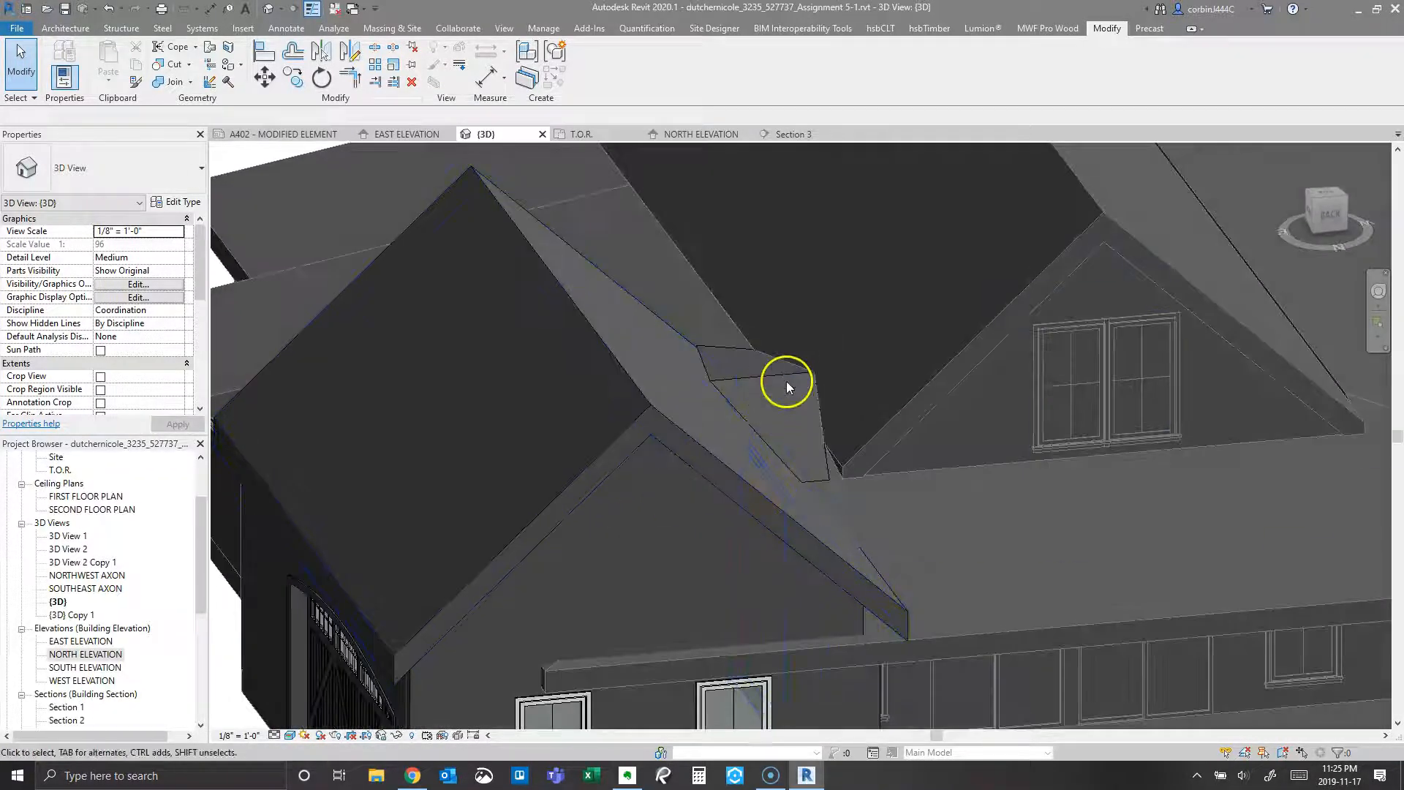
Step: Try a slope of 6" / 12" on the infill roof and check its shape from the front of the house
click(748, 374)
shift+middle_drag(748, 374, 464, 401)
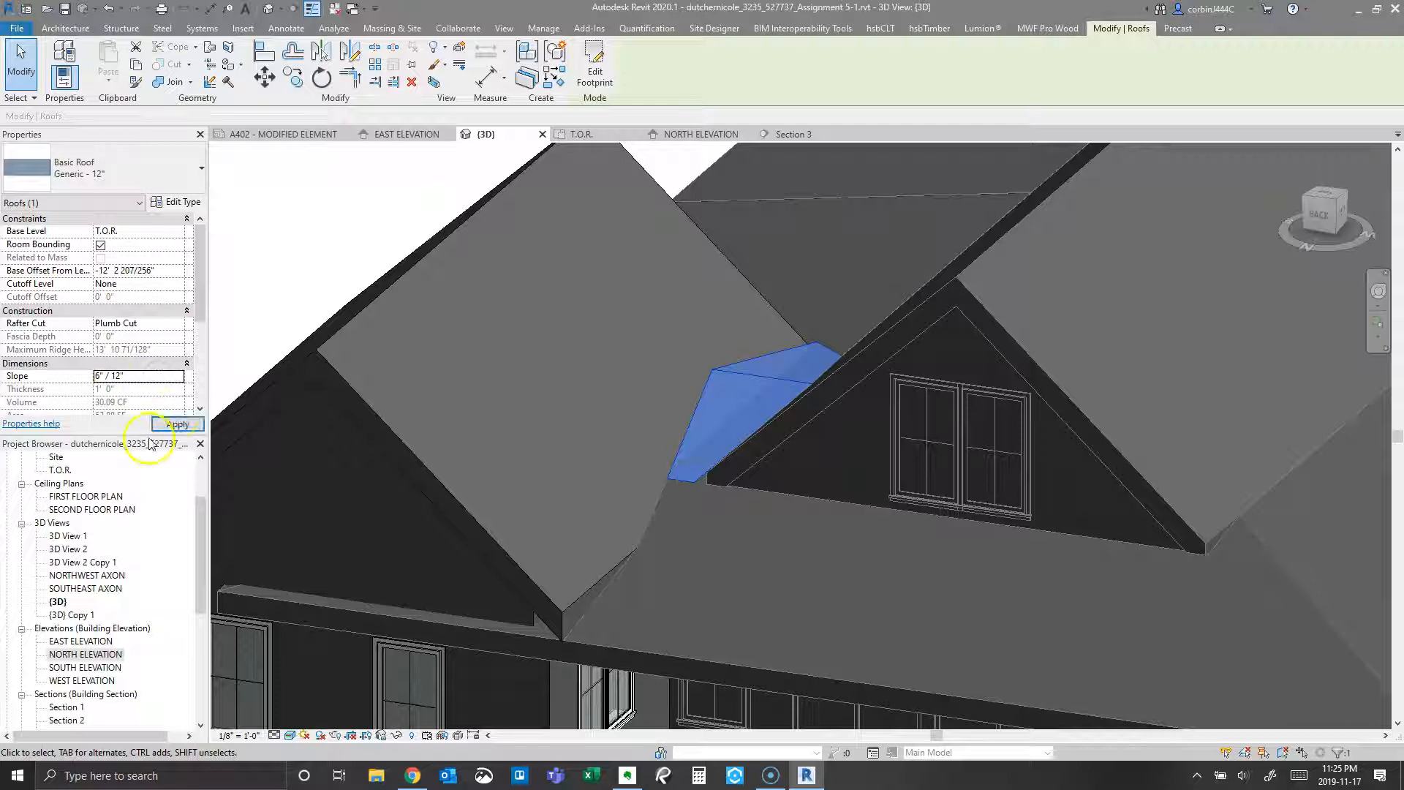
click(177, 424)
key(Escape)
shift+middle_drag(599, 439, 846, 163)
shift+middle_drag(999, 346, 1051, 427)
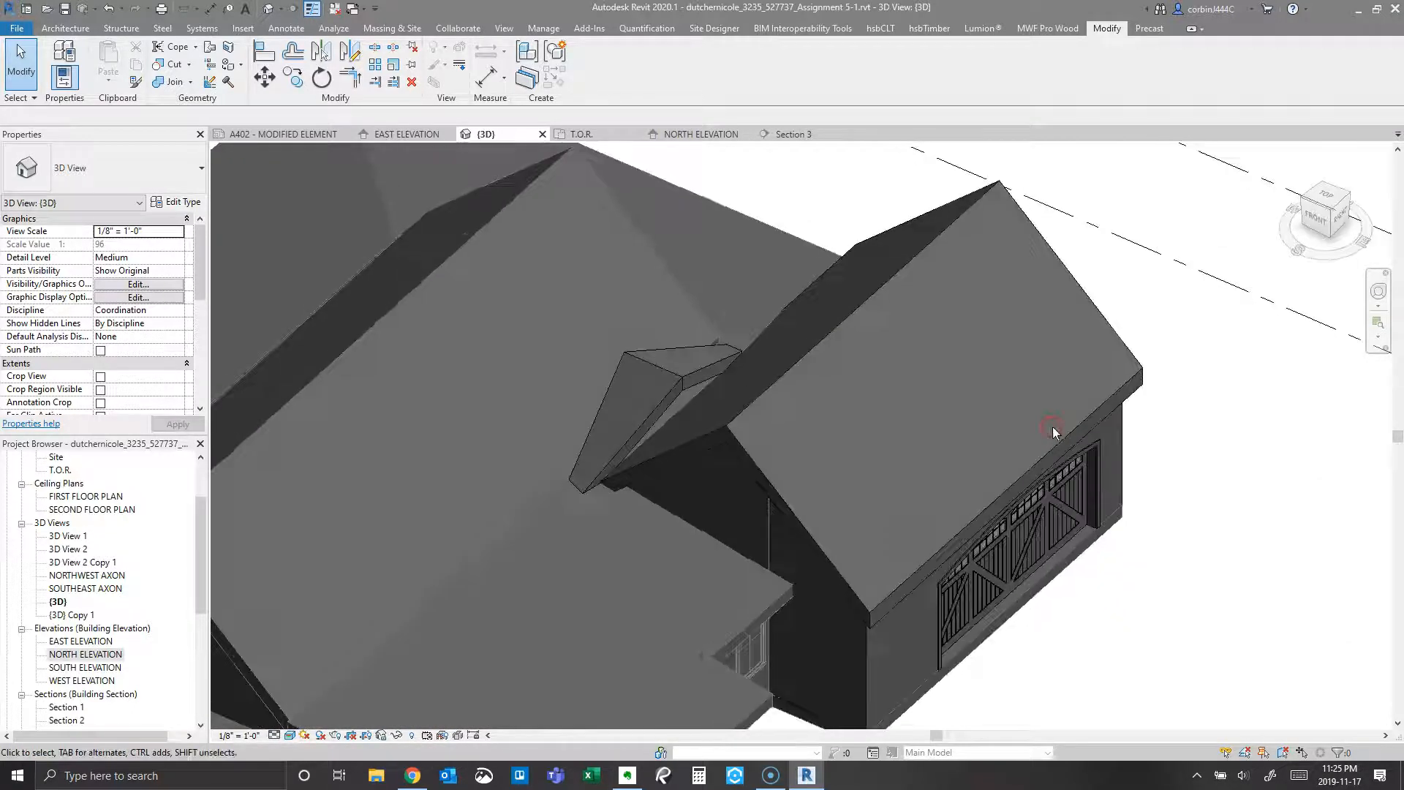
click(1165, 437)
click(1051, 404)
click(1218, 443)
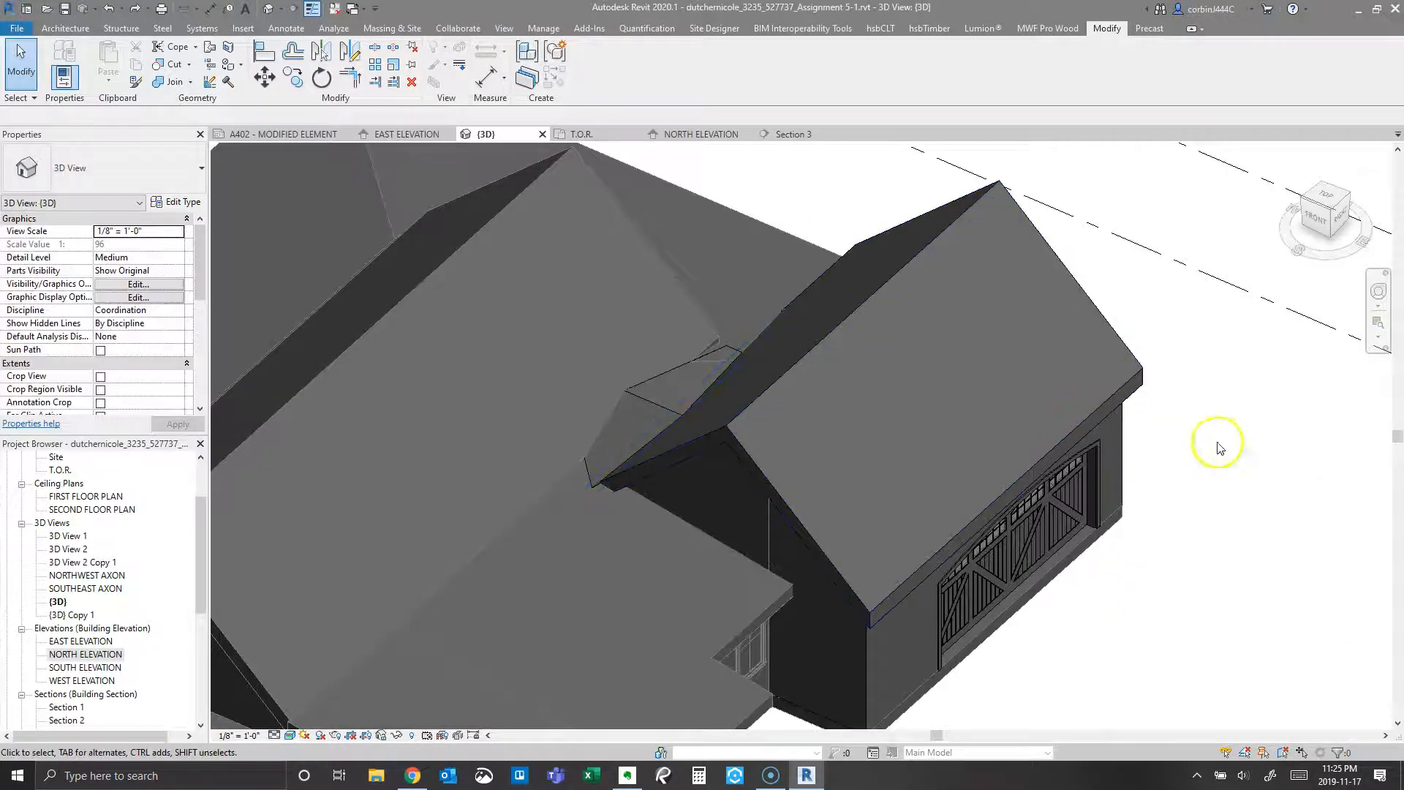
Step: Examine the infill roof's intersections with the surrounding roofs from the front and left sides in 3D
shift+middle_drag(576, 516, 581, 417)
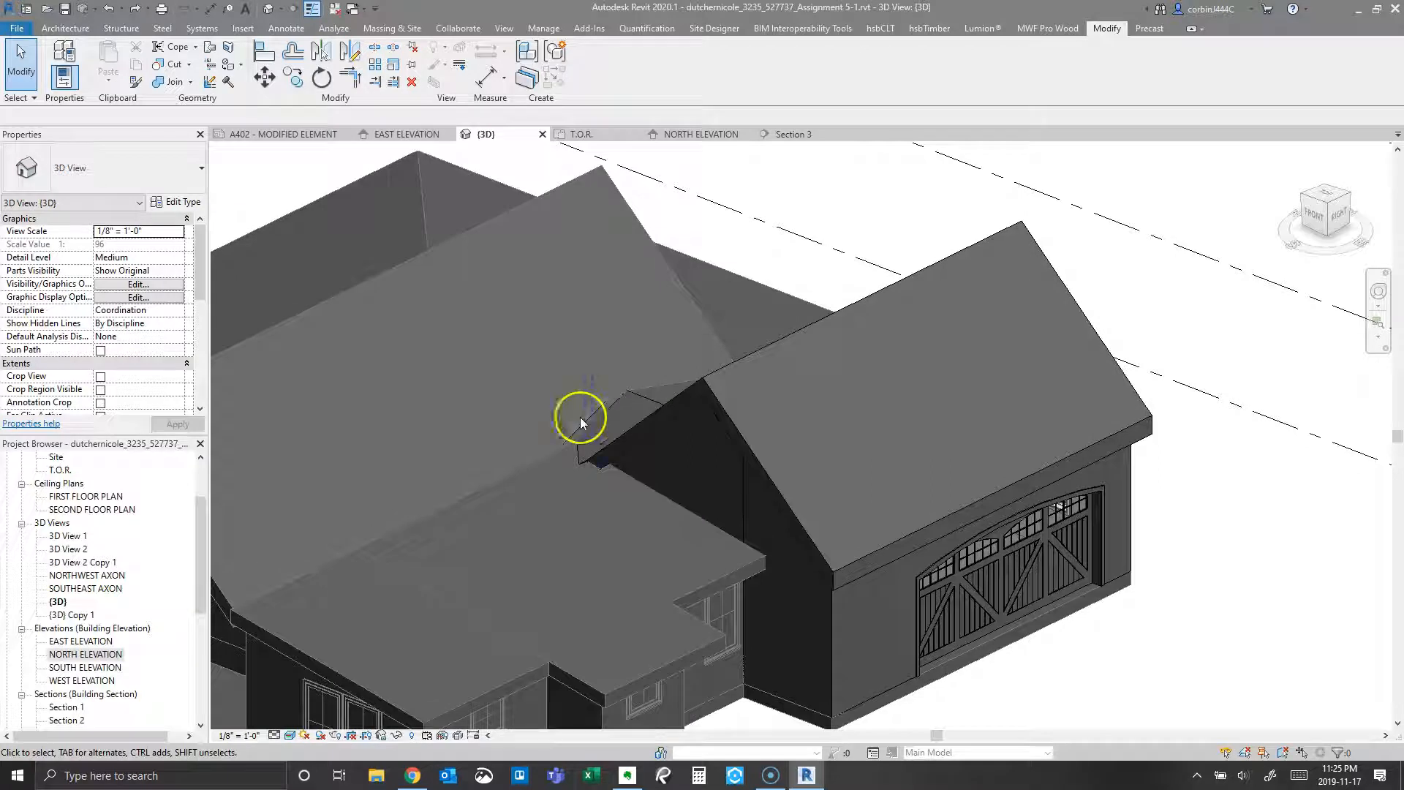
scroll(572, 433, up, 2)
shift+middle_drag(457, 453, 564, 429)
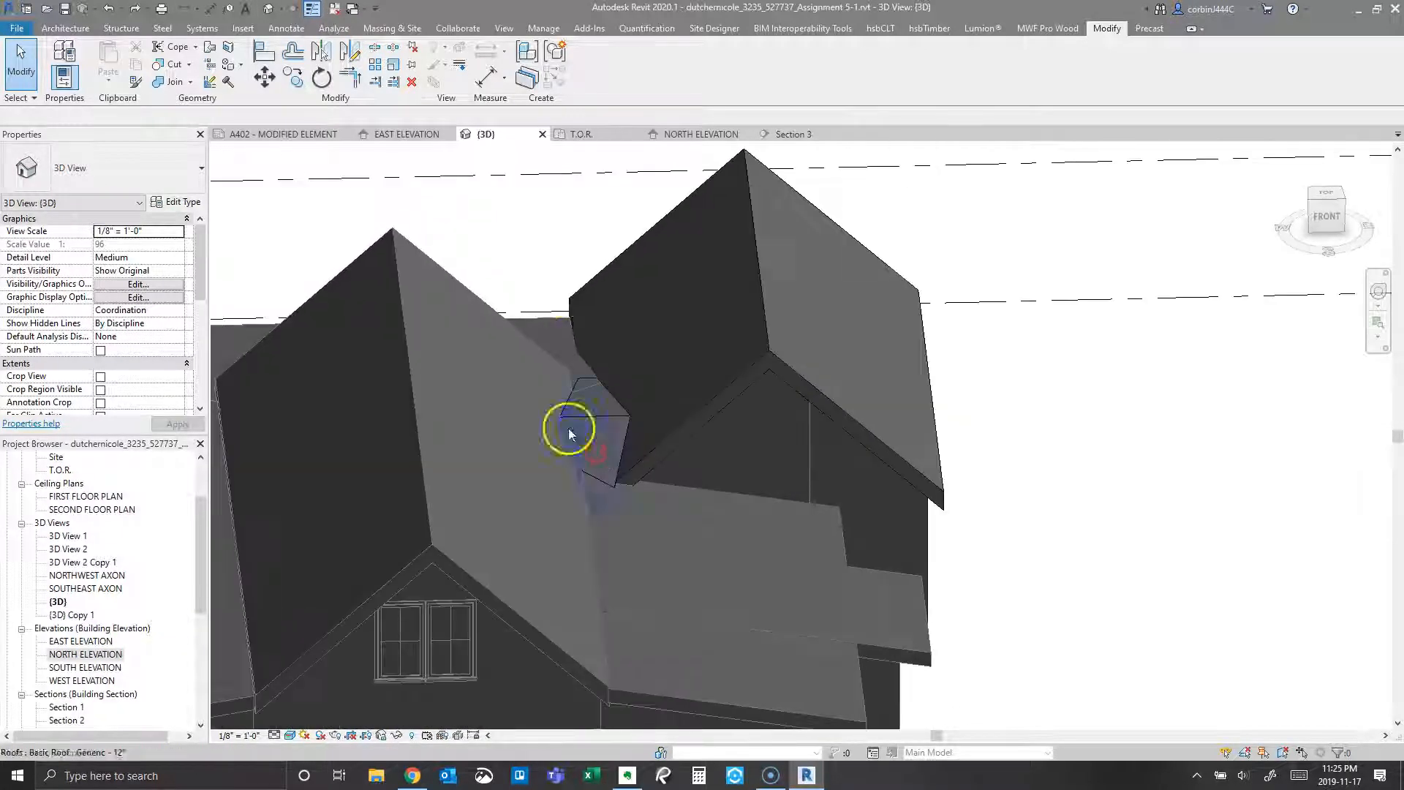
shift+middle_drag(680, 528, 809, 602)
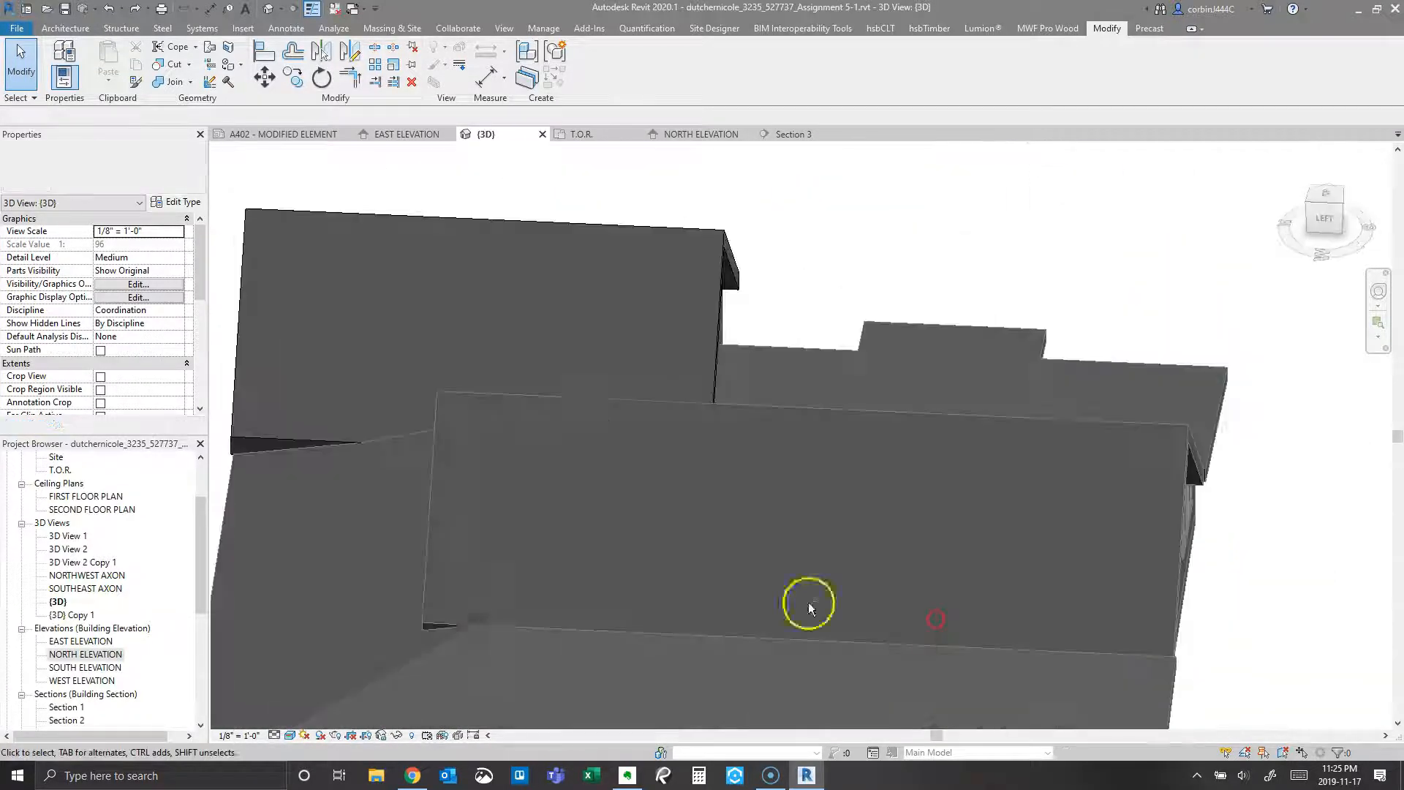